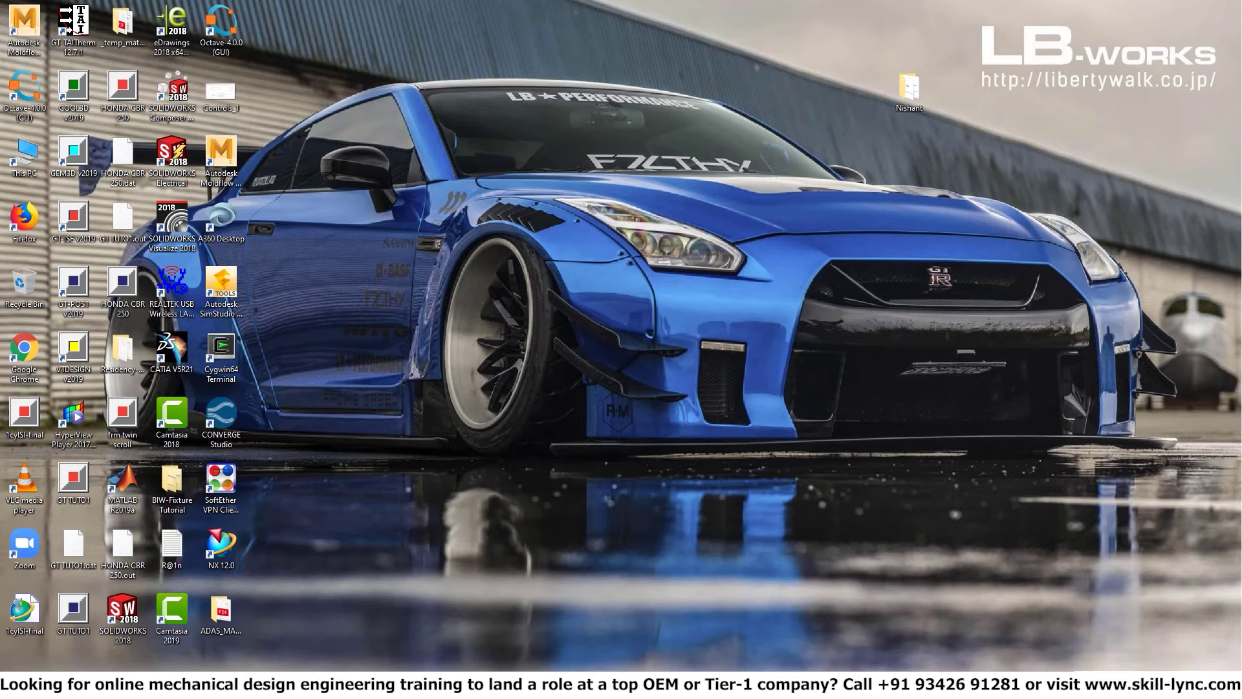
Step: Switch to CONVERGE Studio's post-processing module and set the case name to test and the file type to Paraview VTK in-line binary Format
mouse_move(586, 684)
click(561, 686)
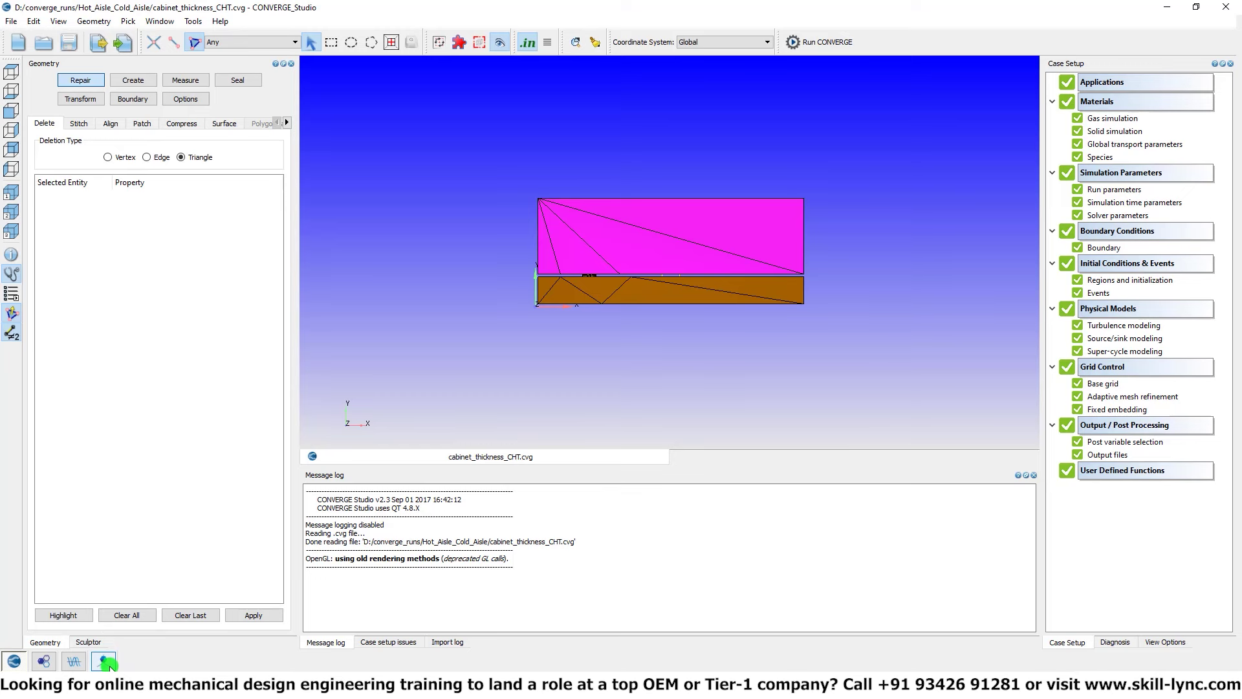
click(105, 661)
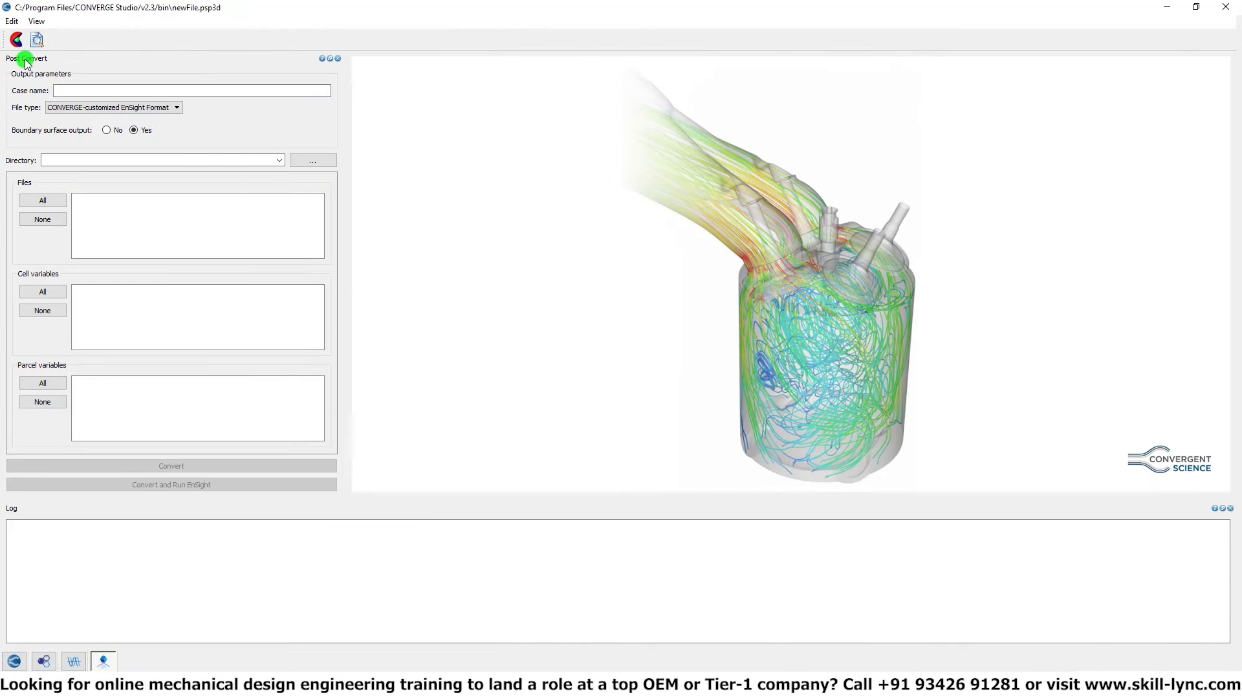
click(95, 92)
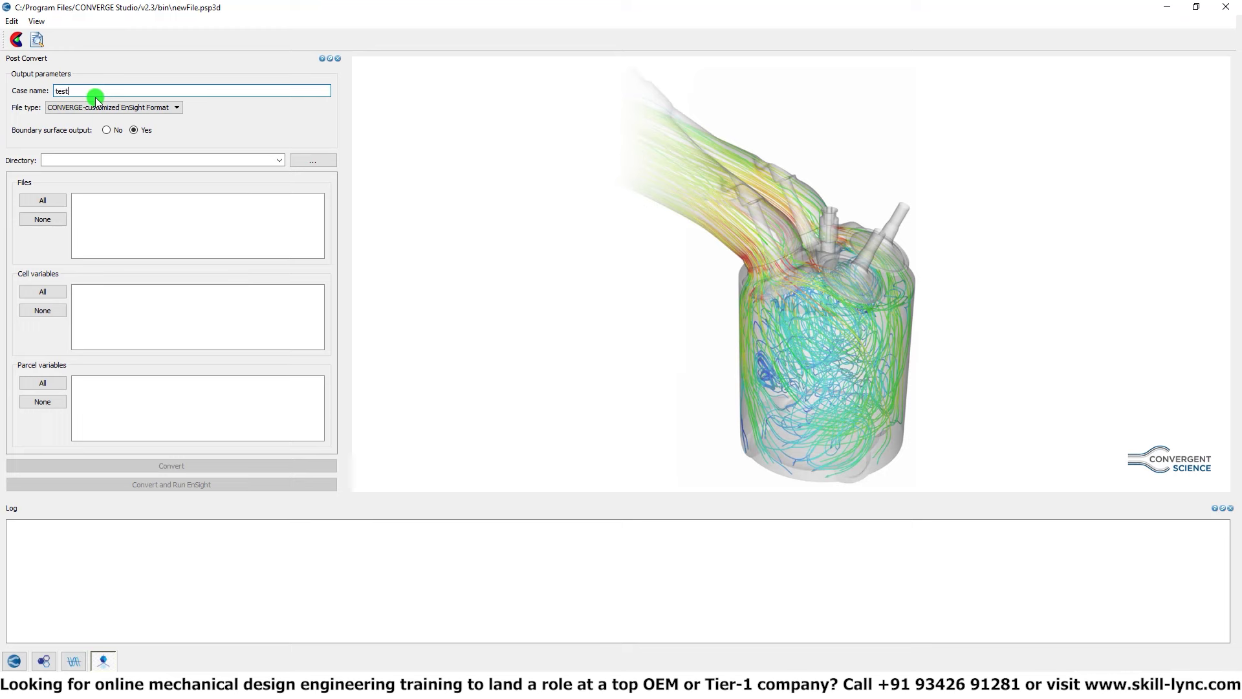
click(89, 108)
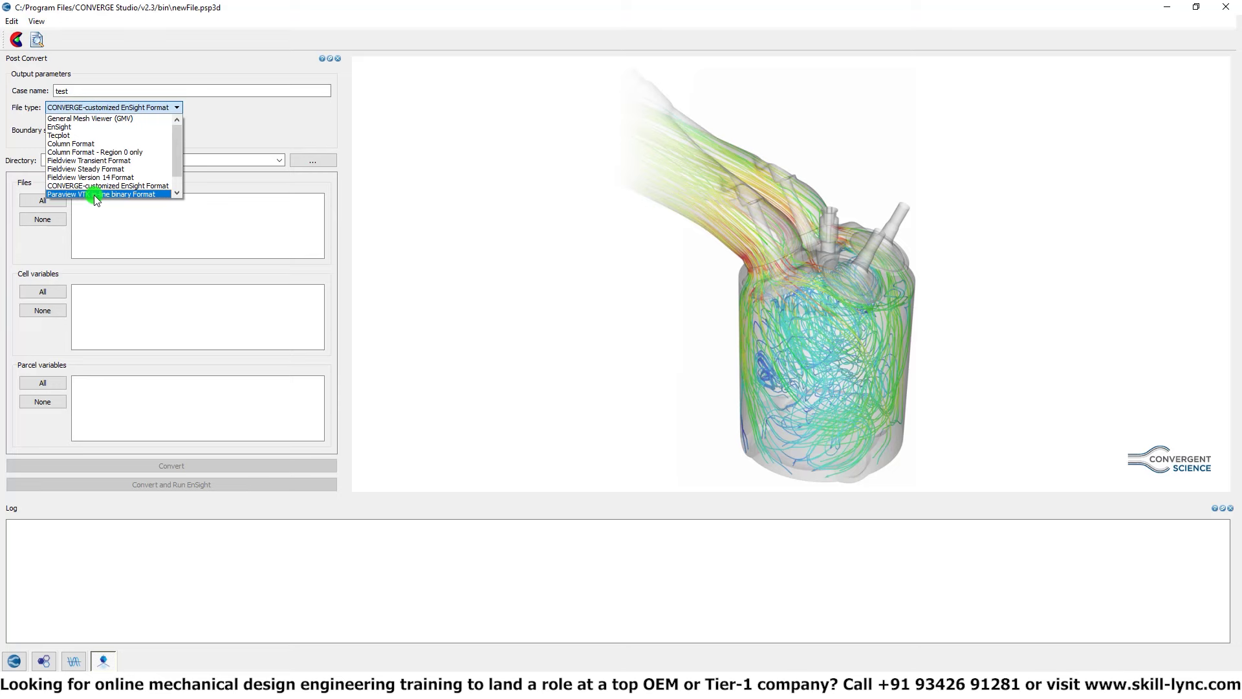
click(95, 192)
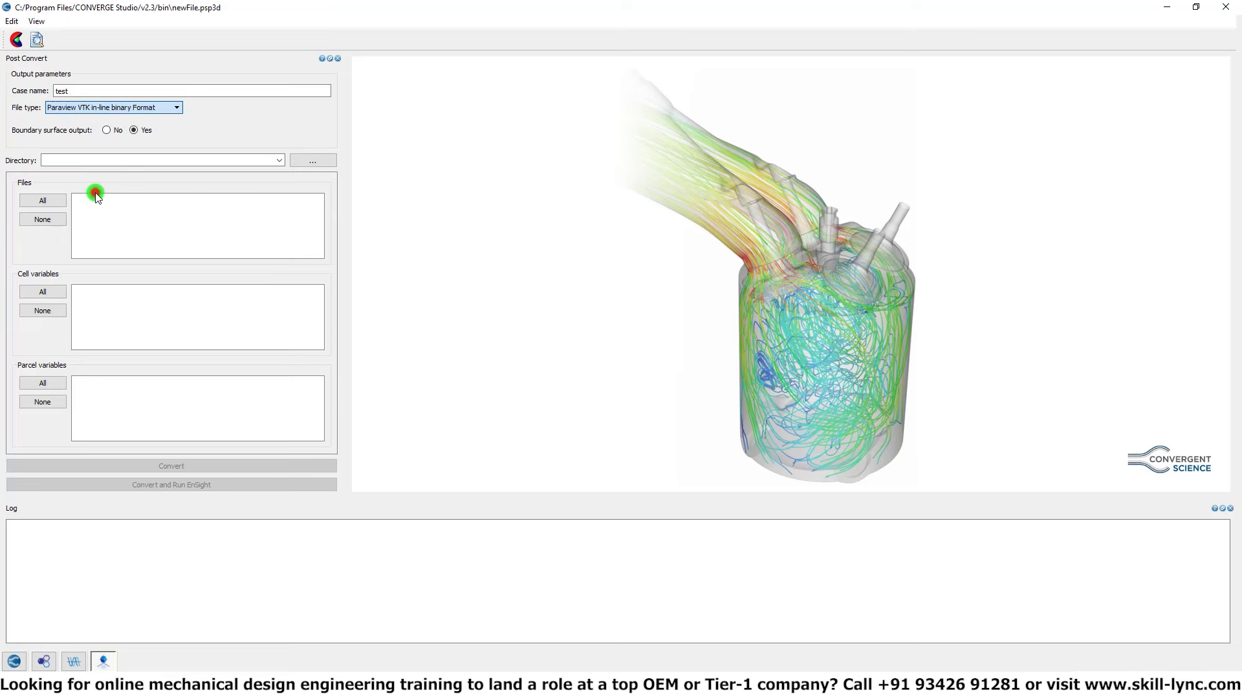
Step: Choose D:/converge_runs/Ahmed_body as the directory containing the post output files, with no cell variables selected
click(297, 157)
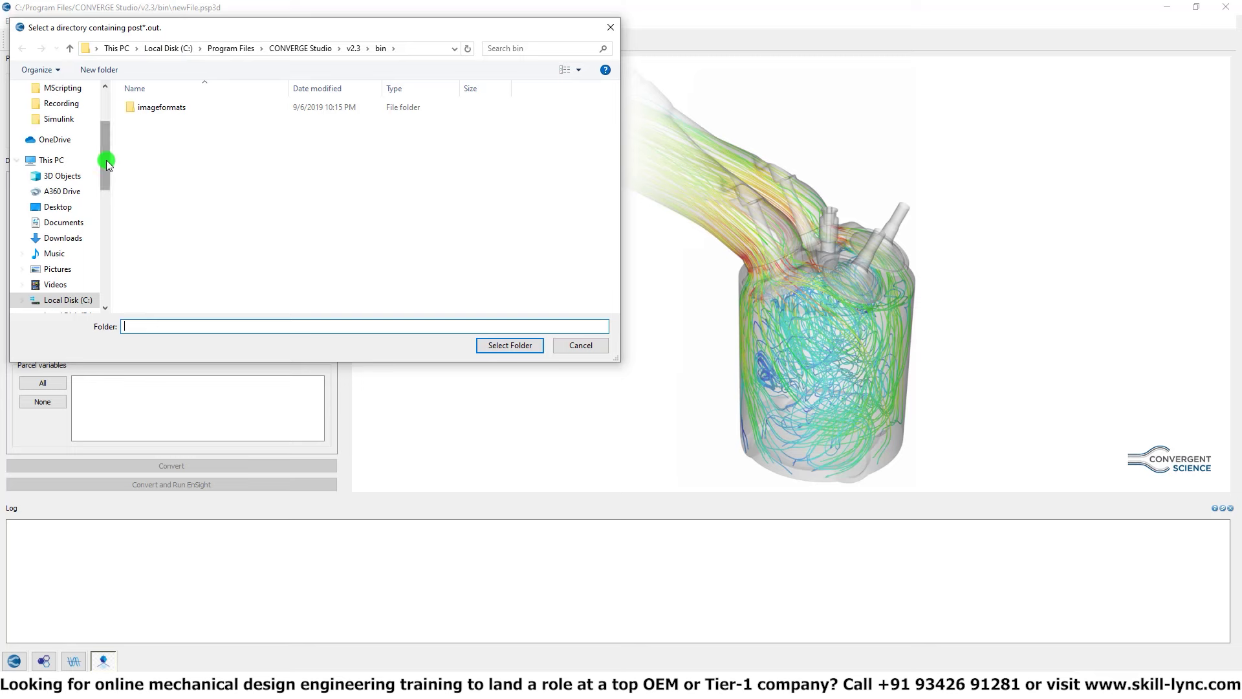
drag(105, 160, 106, 192)
click(68, 227)
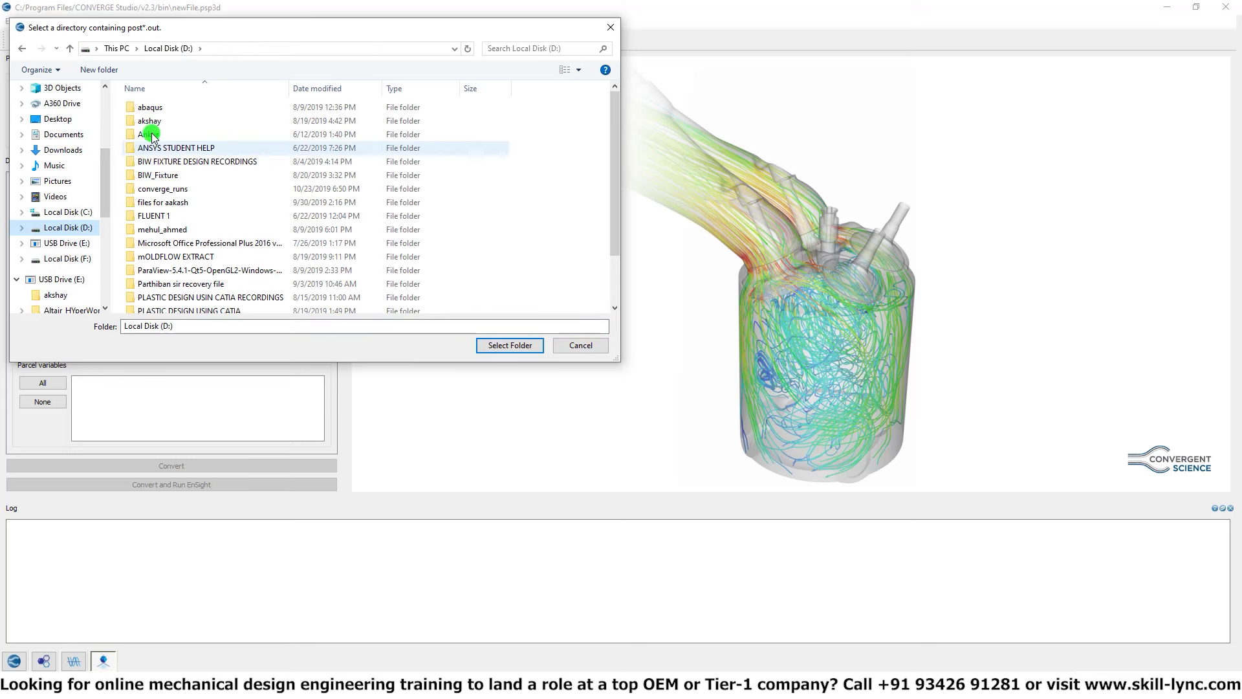
click(162, 162)
key(Down)
key(Down)
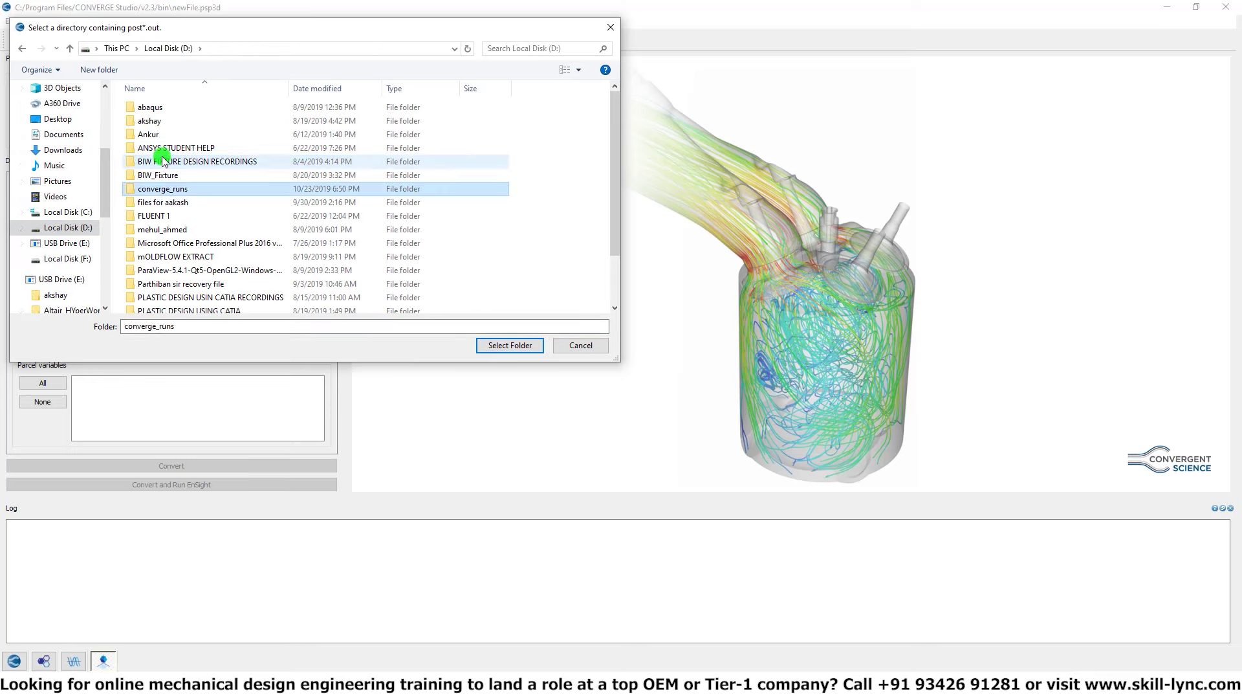
key(Return)
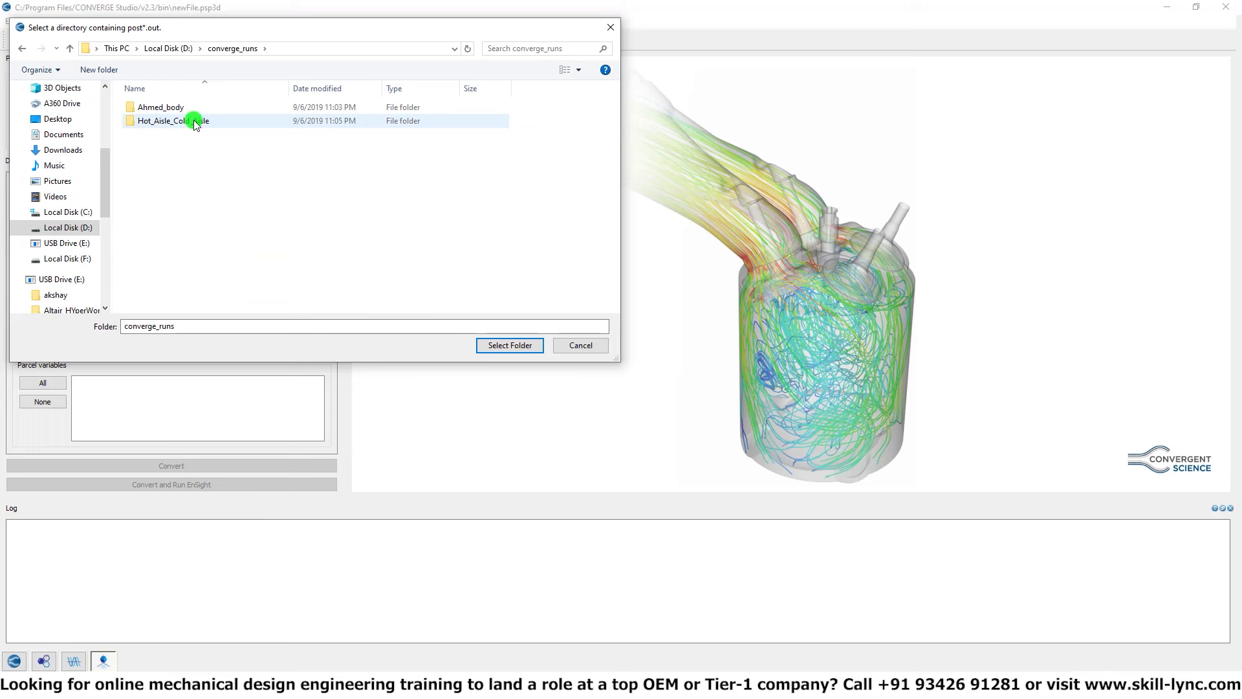
double_click(193, 110)
click(500, 345)
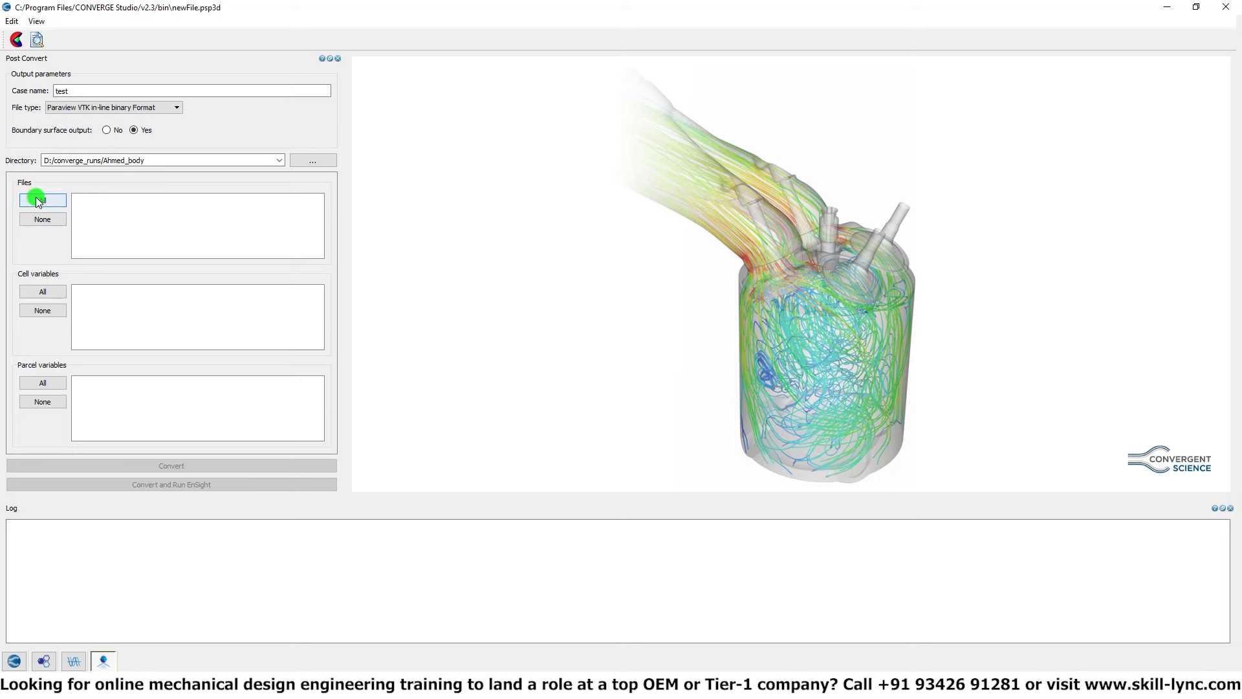
click(43, 311)
Step: Minimize CONVERGE Studio and open a maximized Cygwin64 Terminal with enlarged text
click(1168, 8)
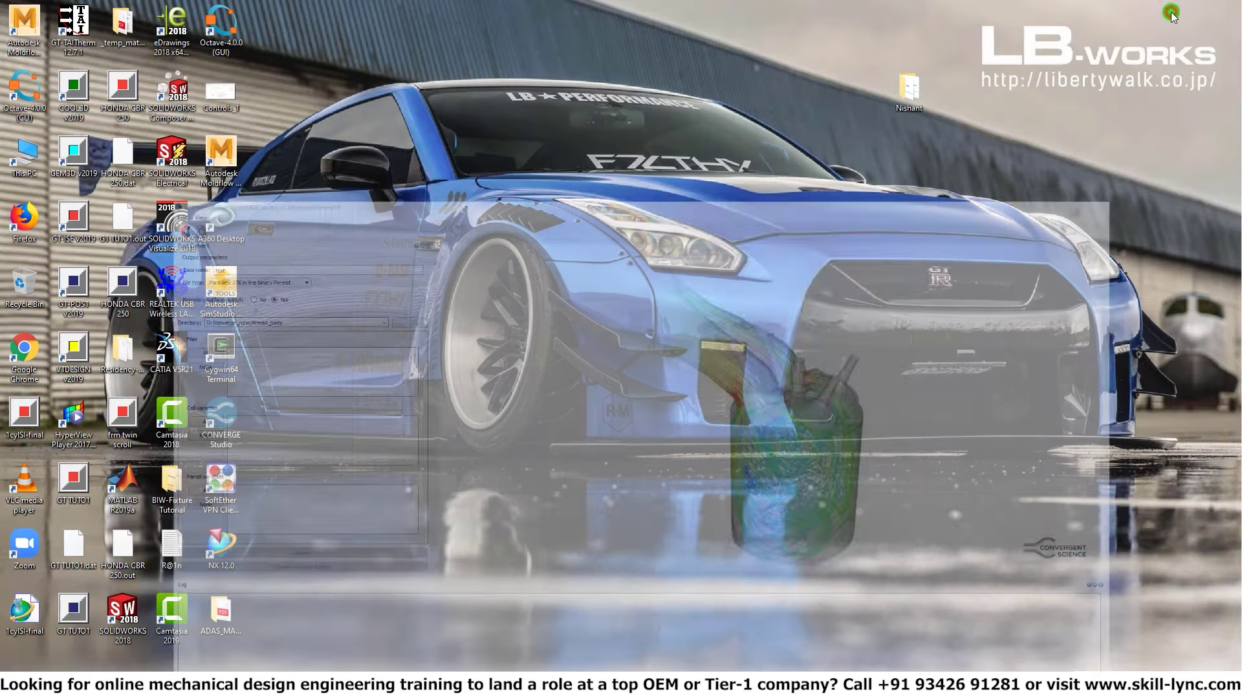
click(15, 685)
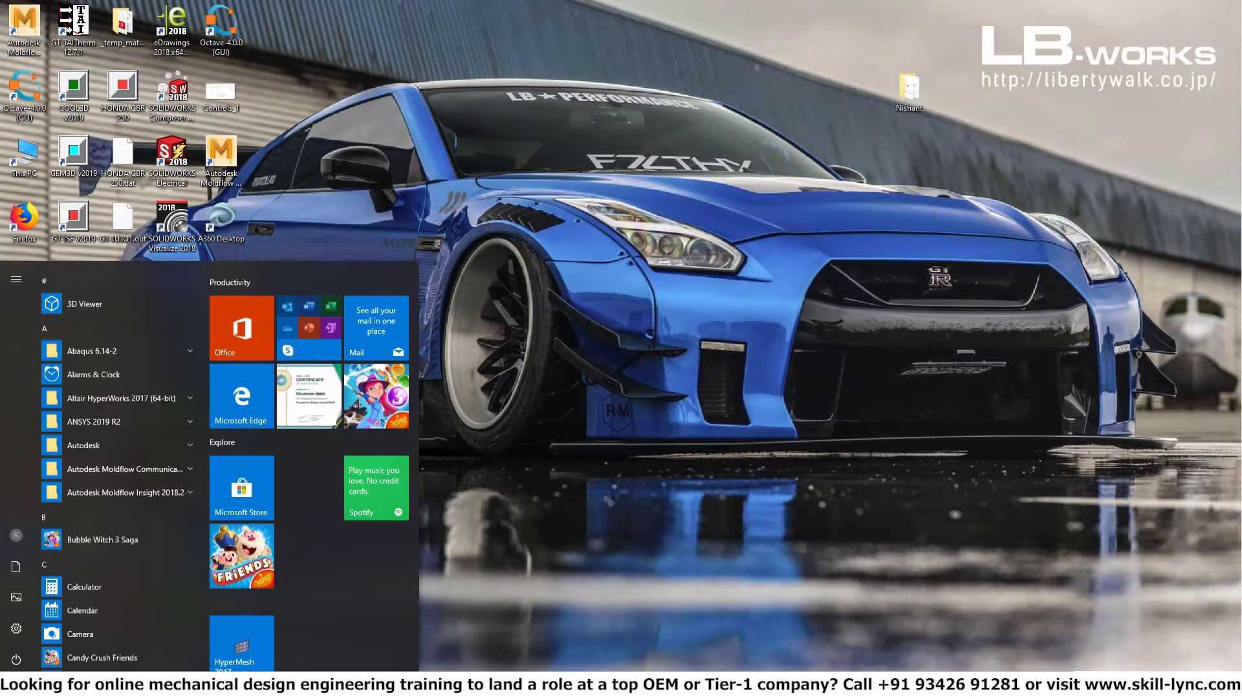
click(52, 686)
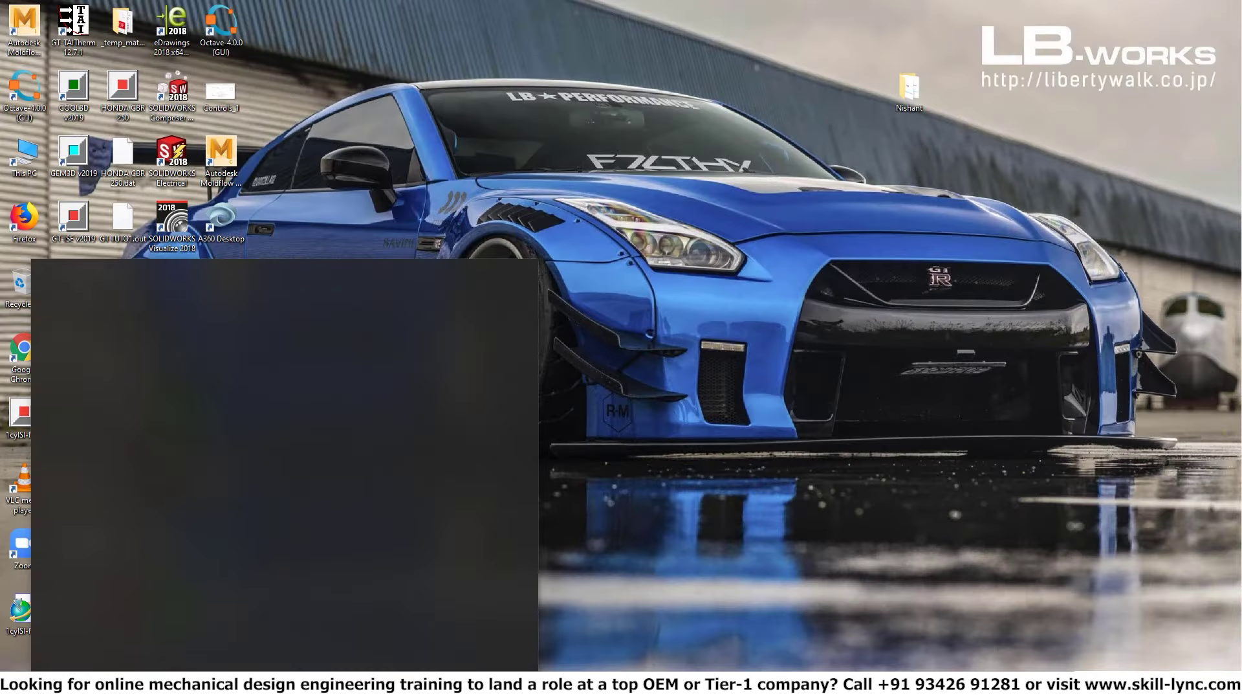
text(cyg)
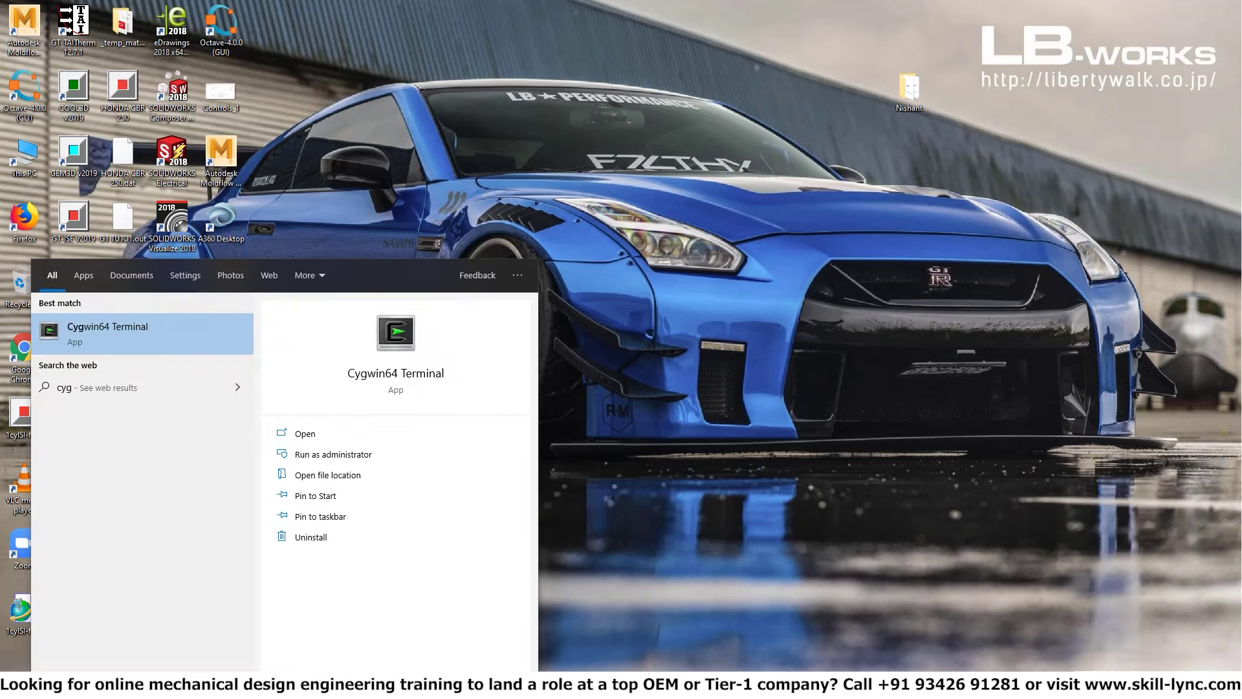
key(Return)
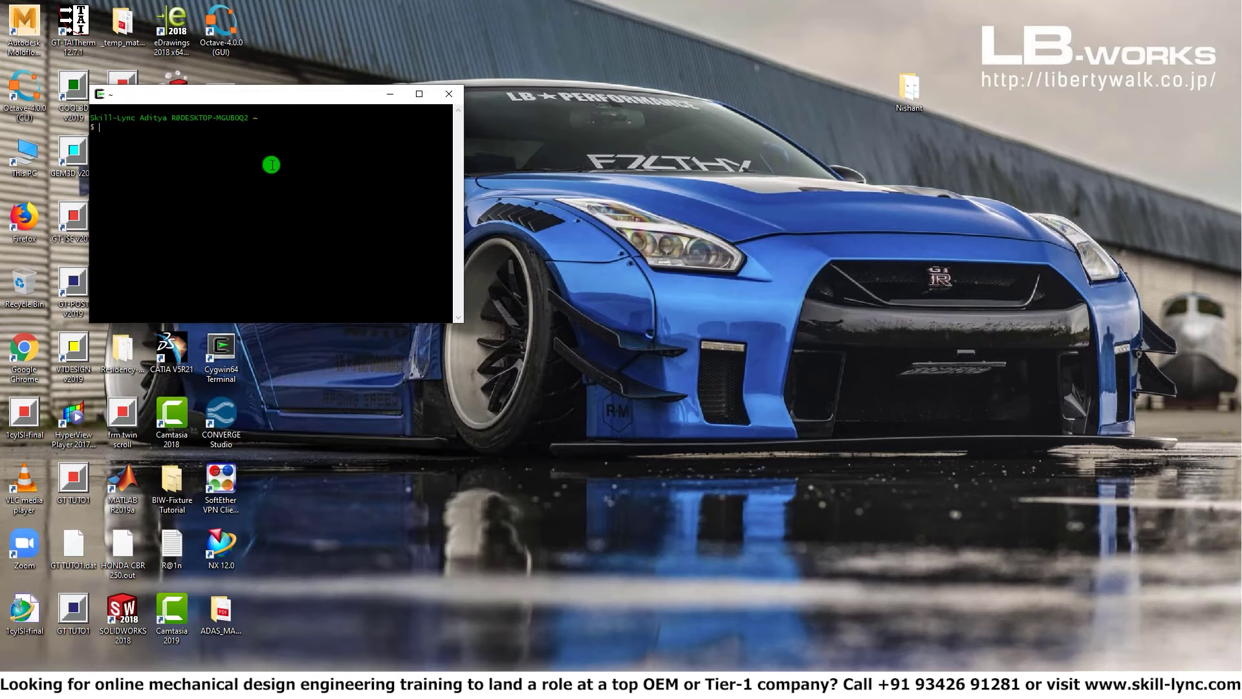
click(419, 94)
ctrl+scroll(357, 182, up, 3)
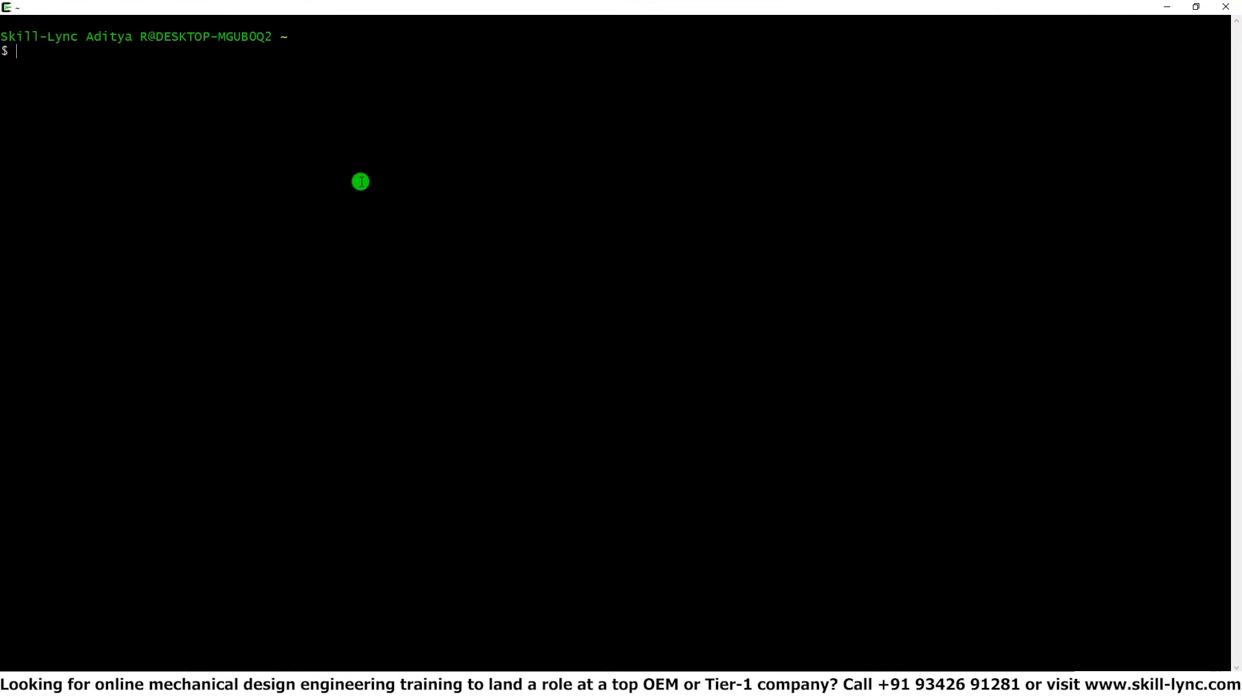
Step: Change the working directory to the converge_runs folder on drive D:
text(cd D:)
key(Return)
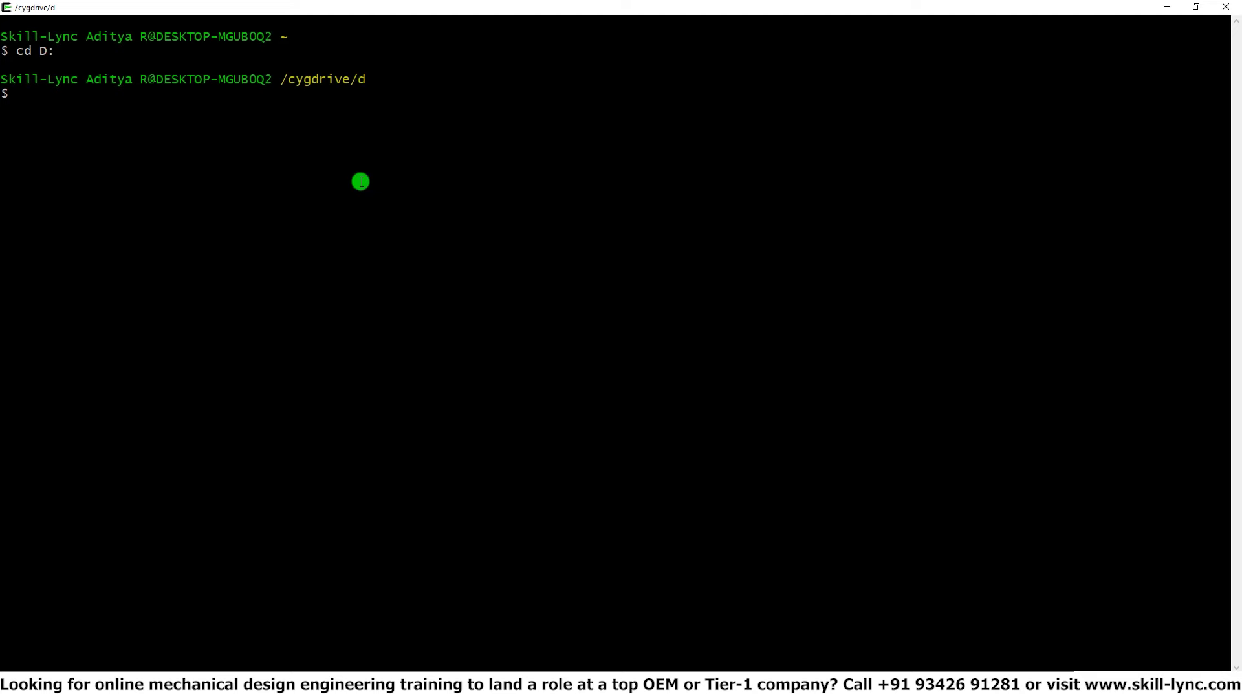
text(cd co)
key(Tab)
key(Return)
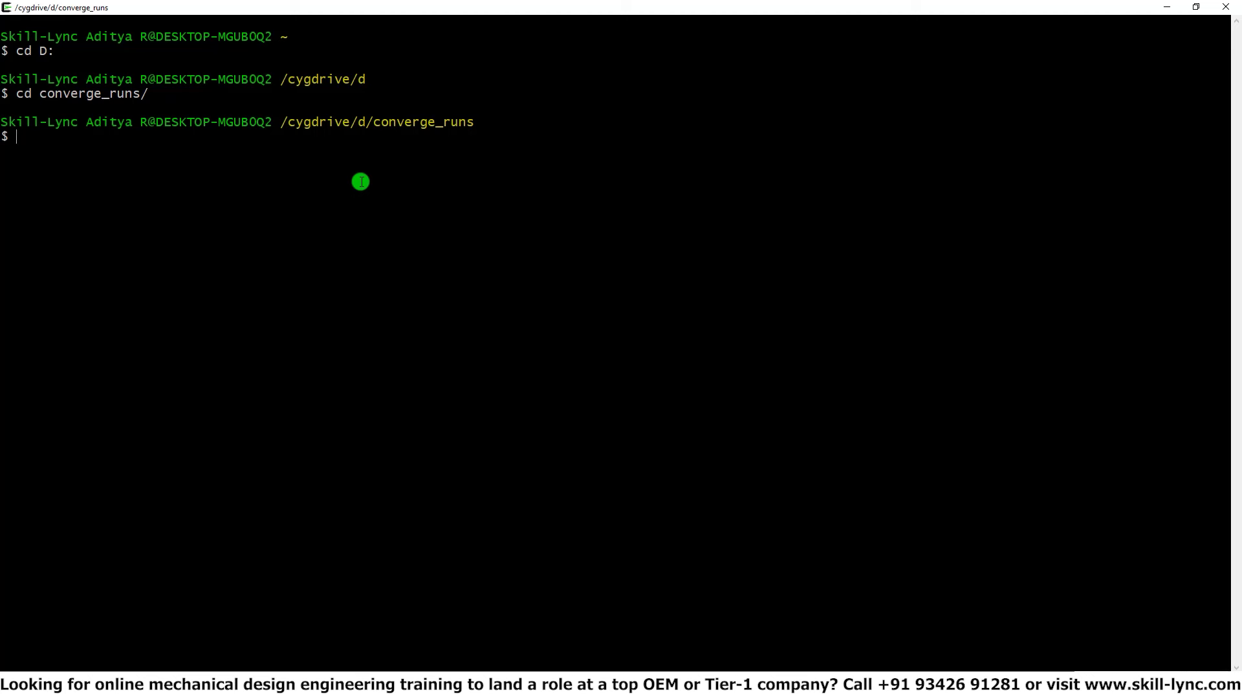
Step: List the contents of converge_runs, change into the Ahmed_body folder and list its files
text(lscd A)
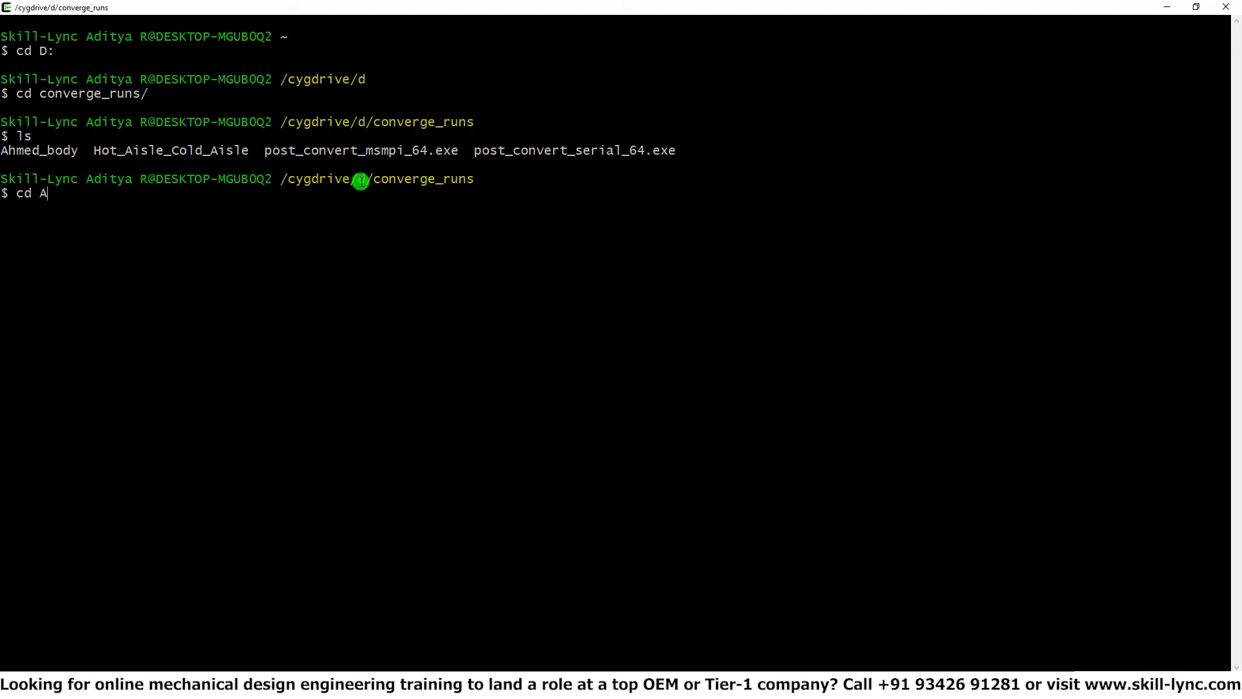
key(Tab)
key(Return)
text(ls)
key(Return)
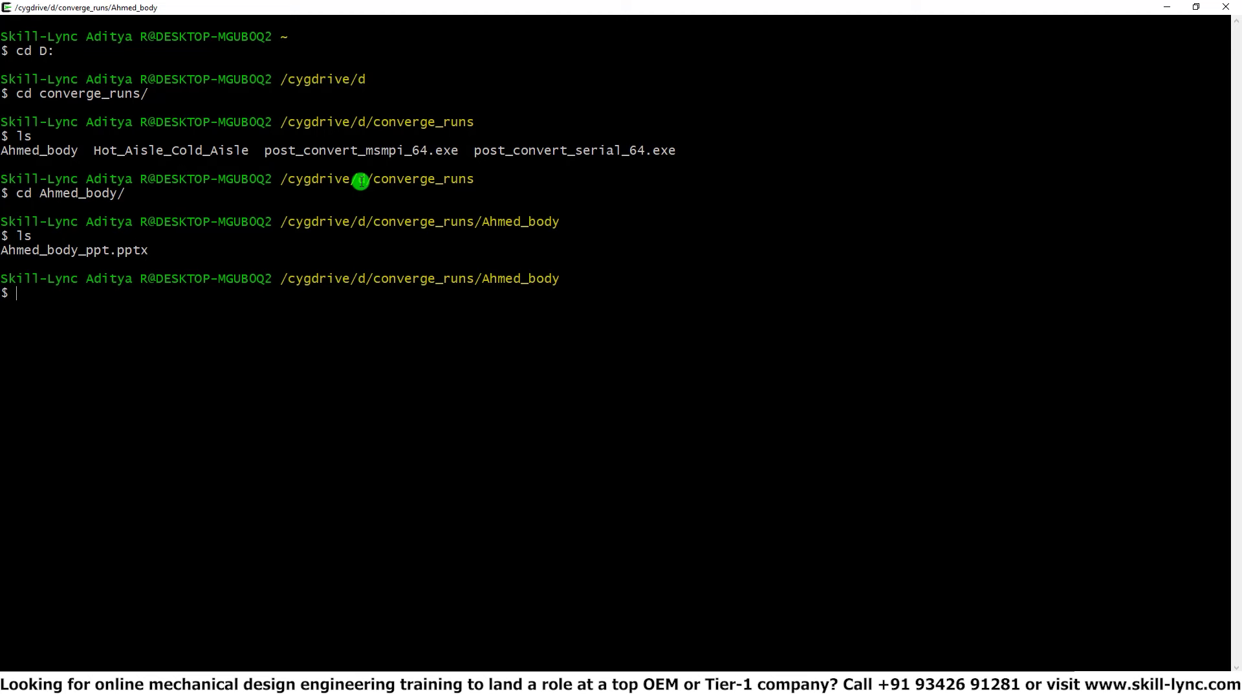
Step: Run post_convert_msmpi_64.exe through mpiexec.exe on 2 processes, allowing its firewall access, and enter test as the case name
text(mpiexec.exe -n 2 post_)
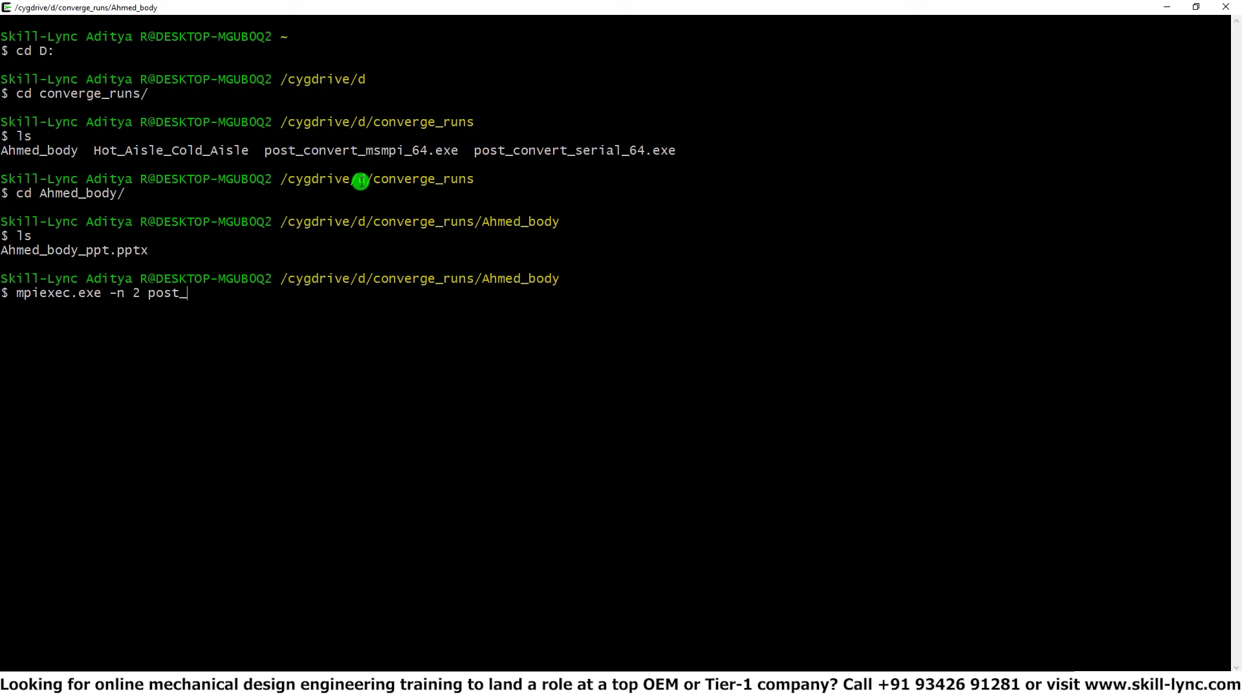
text(convert_msmpi_64.exe)
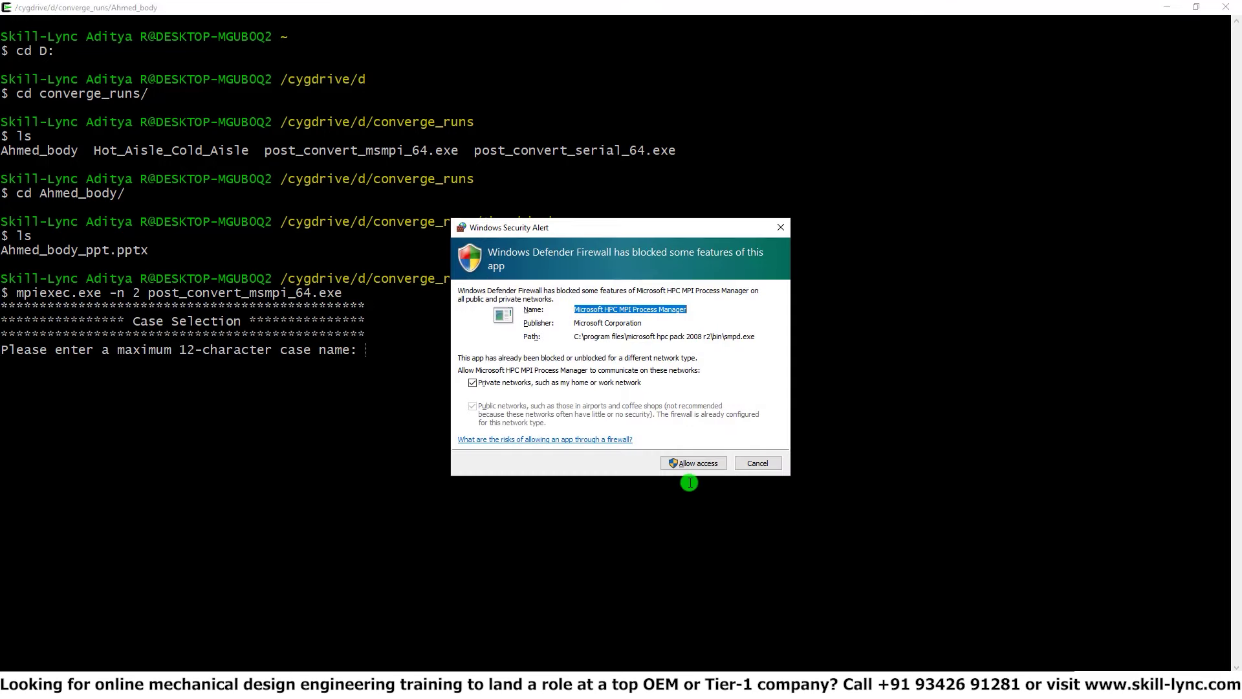
click(672, 467)
click(672, 467)
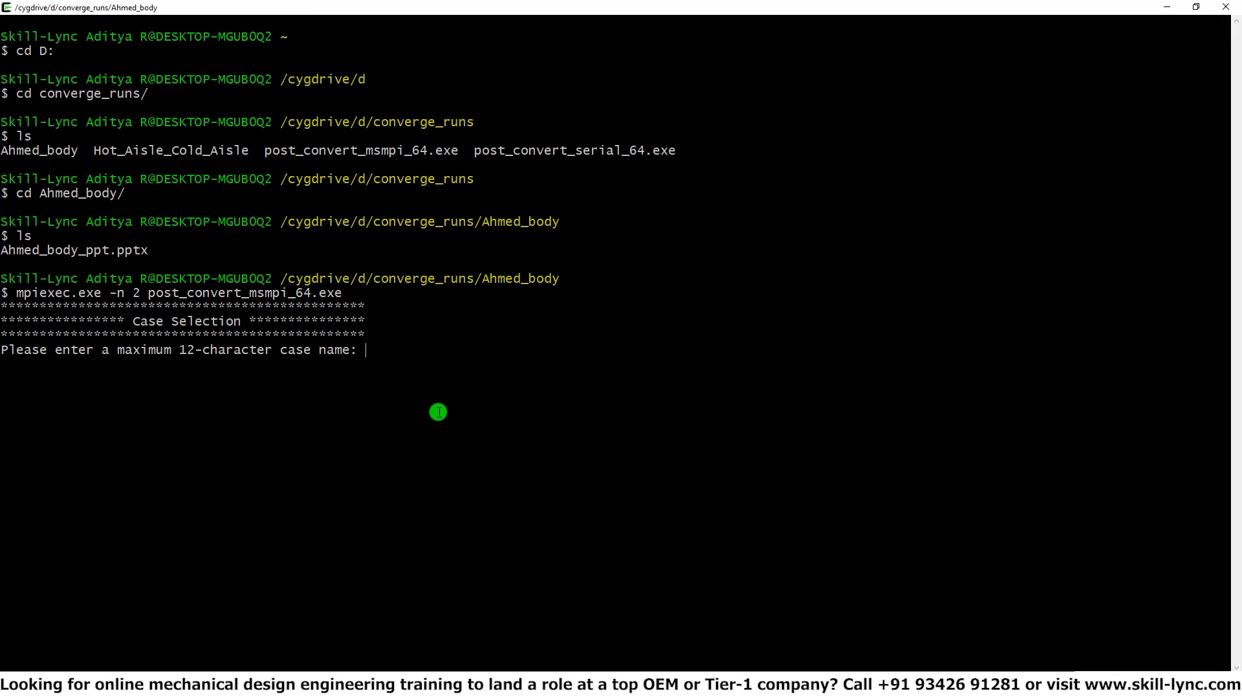
key(Return)
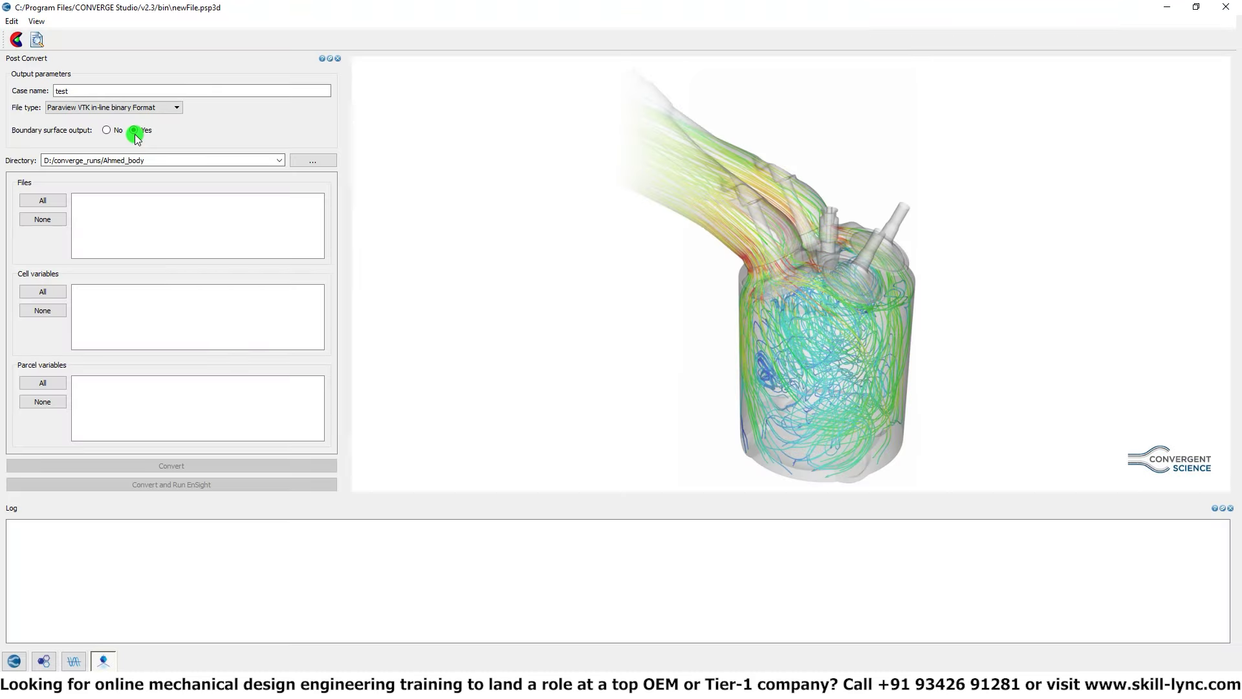
Step: Compare the terminal's case name and file type prompts with the matching Post Convert settings in CONVERGE Studio
click(134, 129)
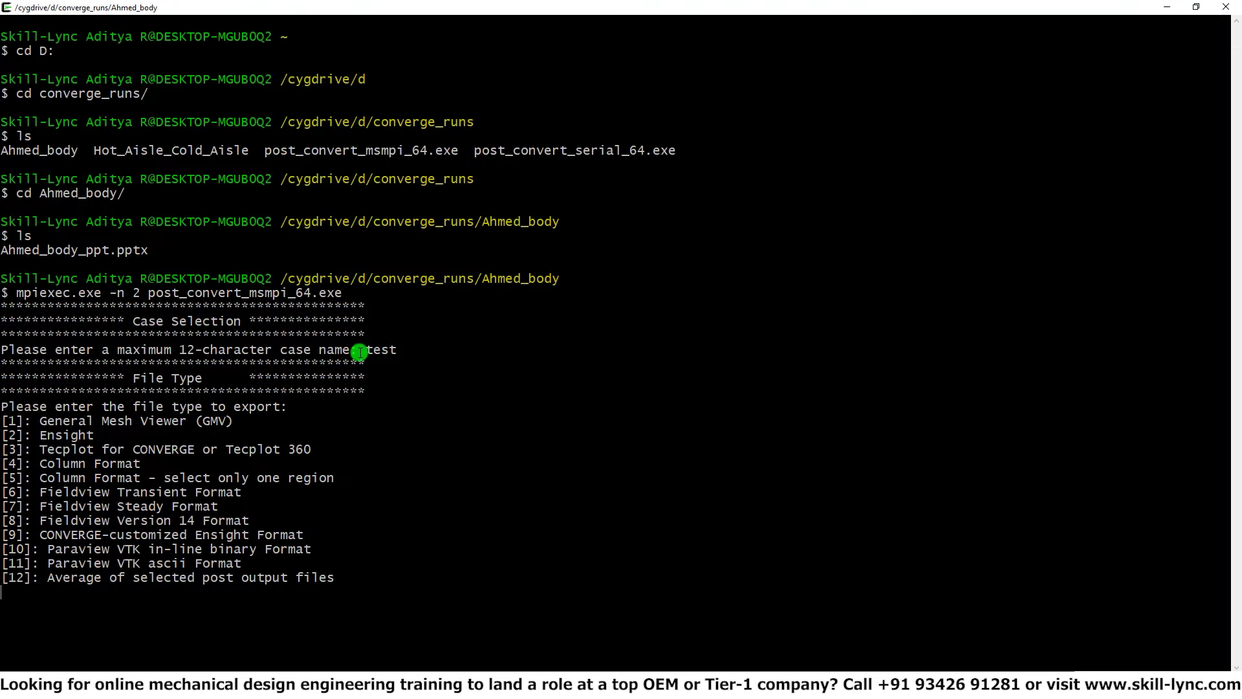
drag(359, 352, 421, 353)
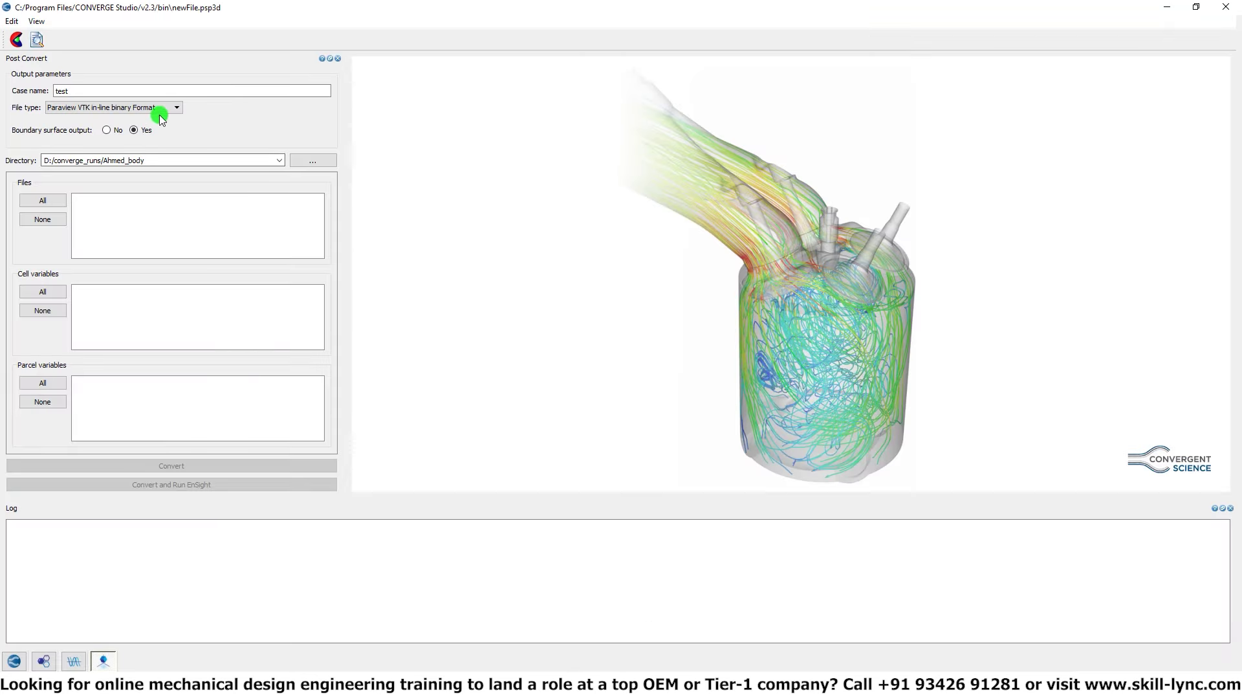
click(155, 111)
click(154, 110)
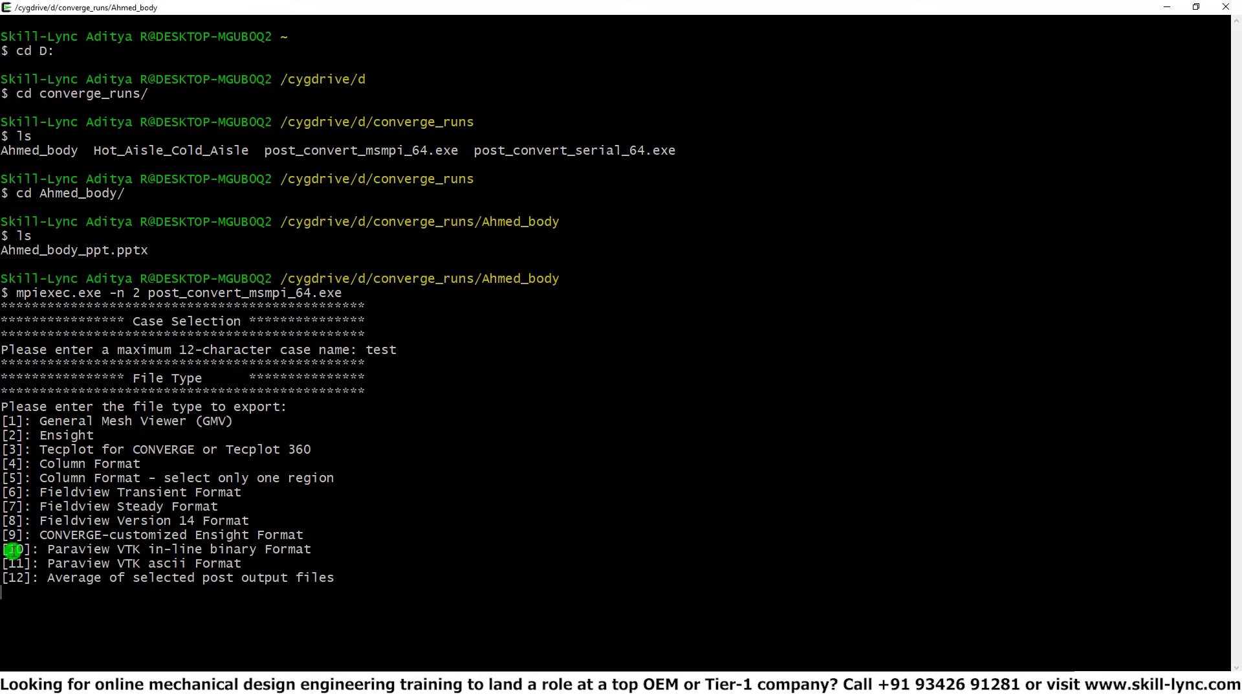
Step: Back in the terminal, select export file type 10, Paraview VTK in-line binary Format
drag(3, 549, 295, 575)
click(136, 605)
text(10)
key(Return)
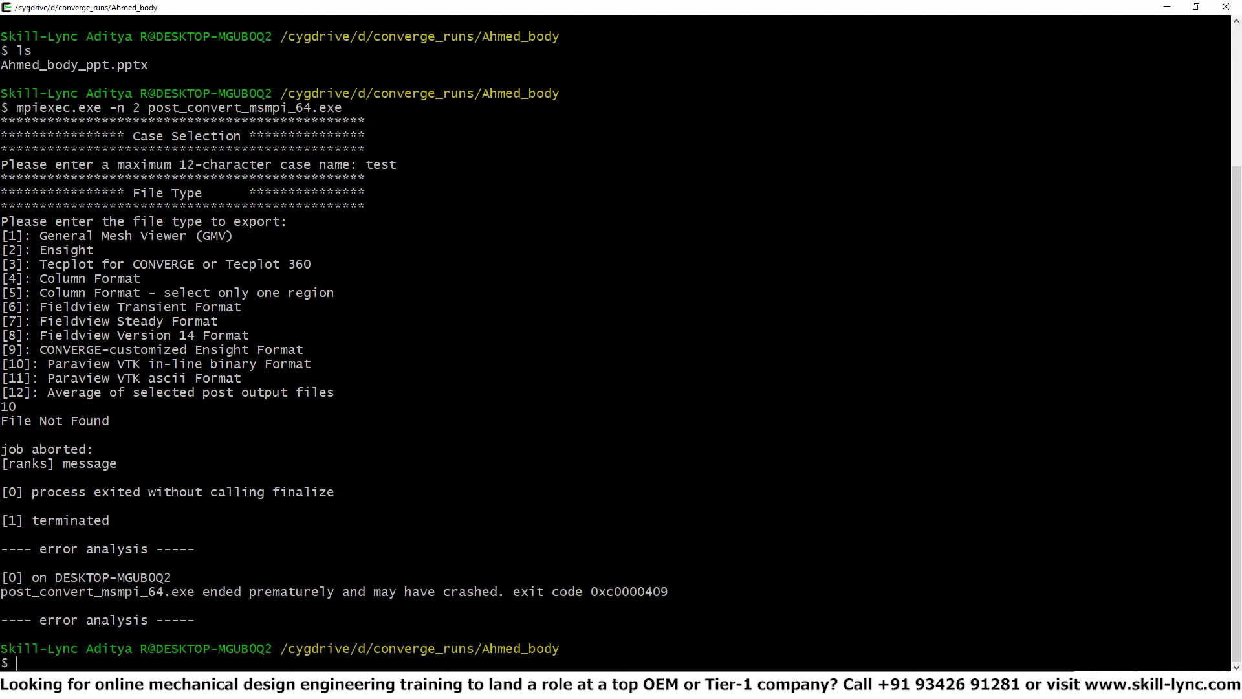
Step: Switch to File Explorer and examine the post_convert executables in the converge_softwares folder on USB Drive (E:)
mouse_move(333, 687)
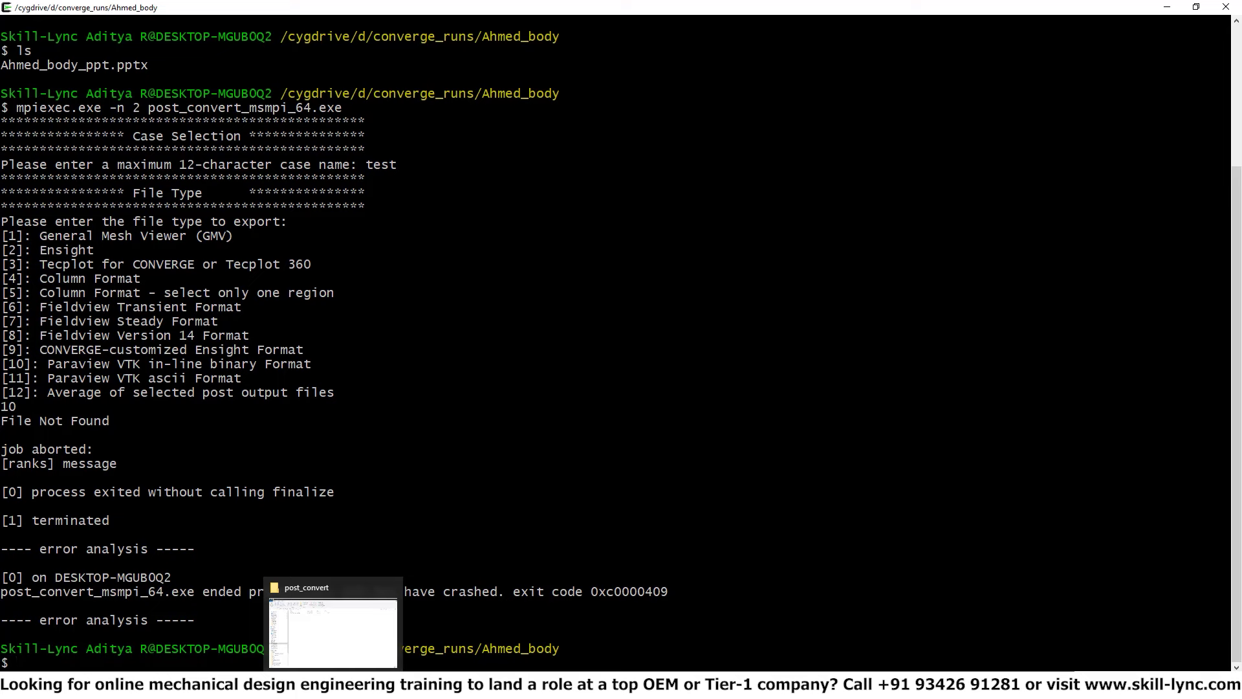
click(333, 631)
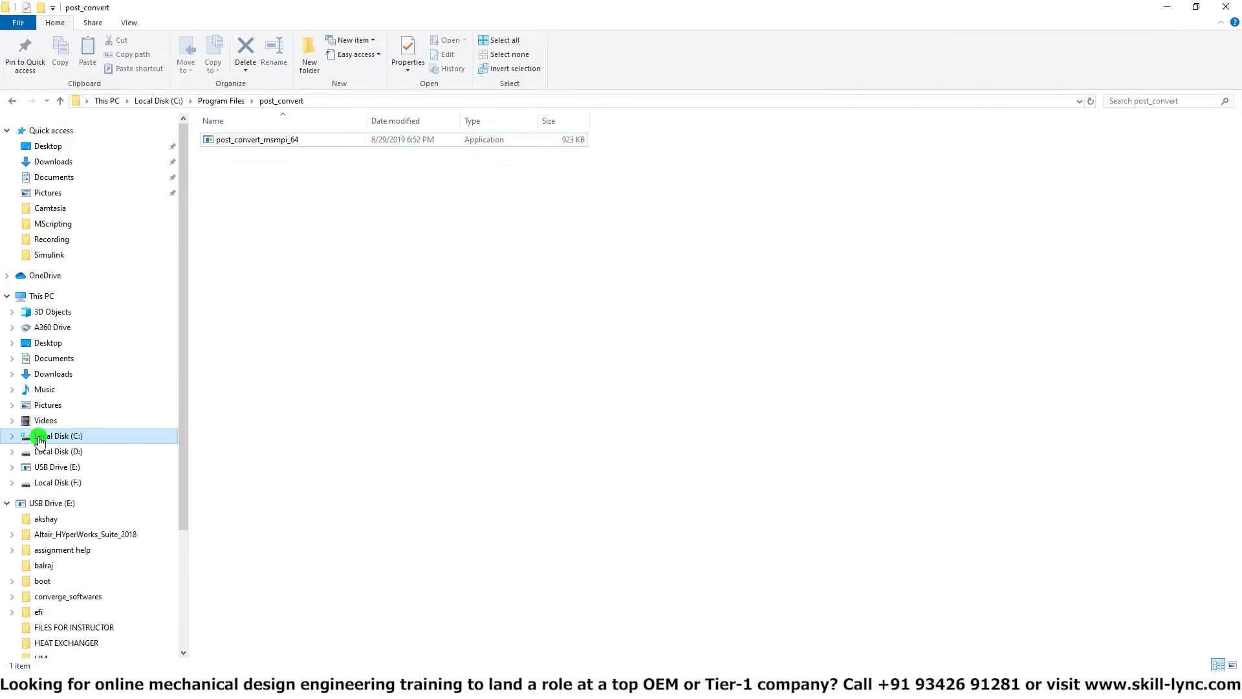
click(55, 508)
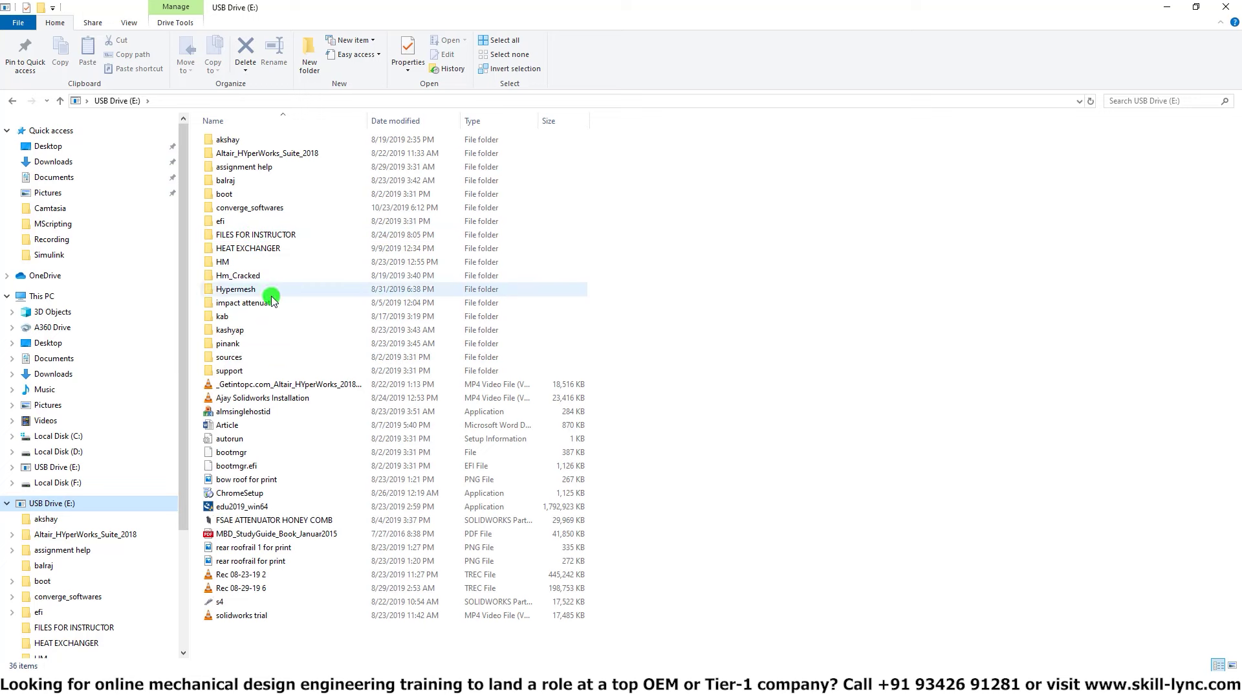
click(262, 252)
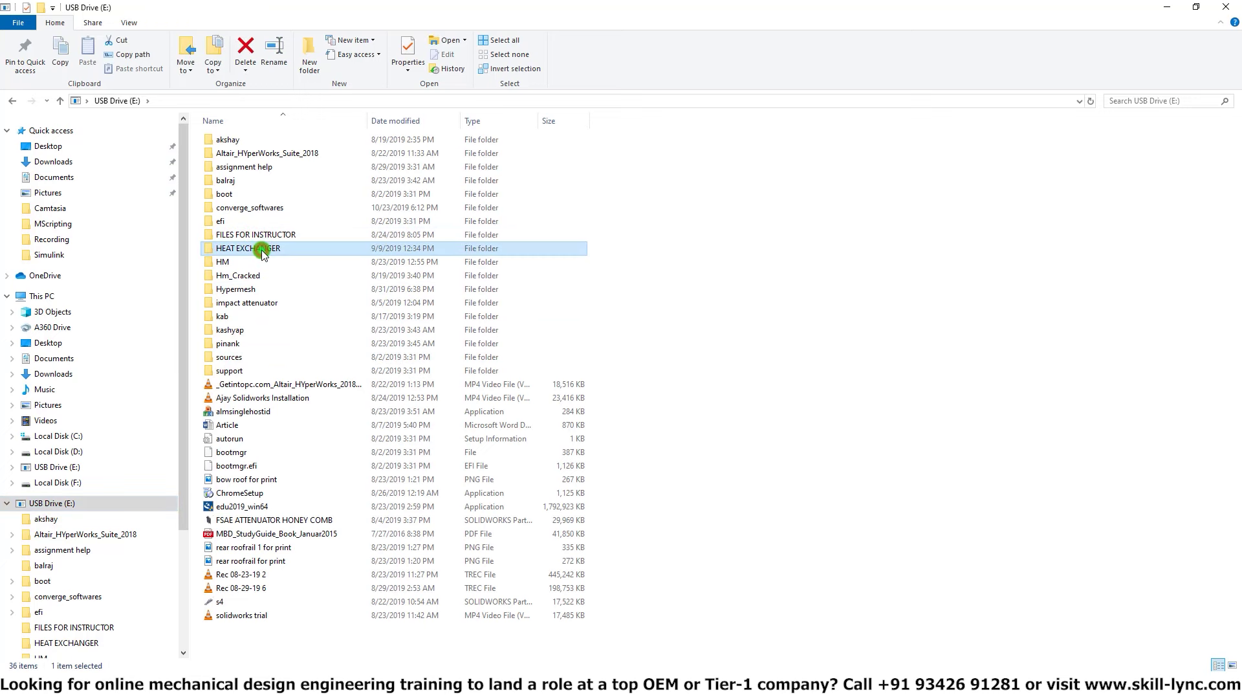
key(c)
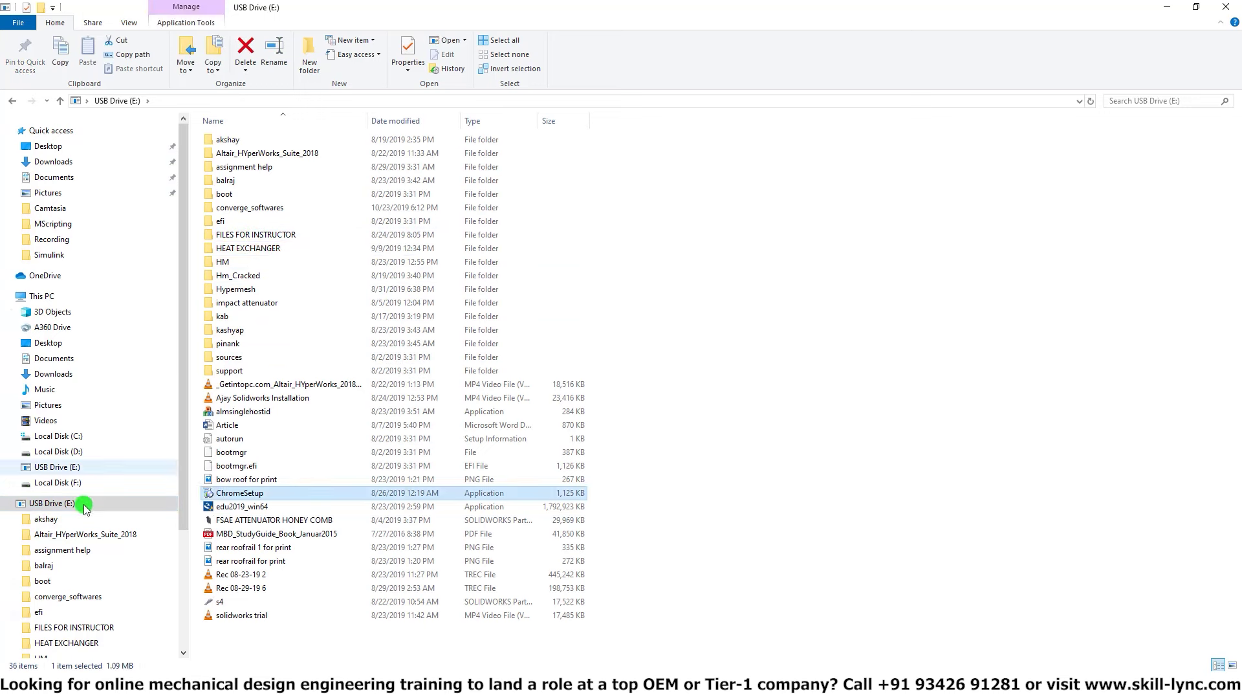
double_click(252, 207)
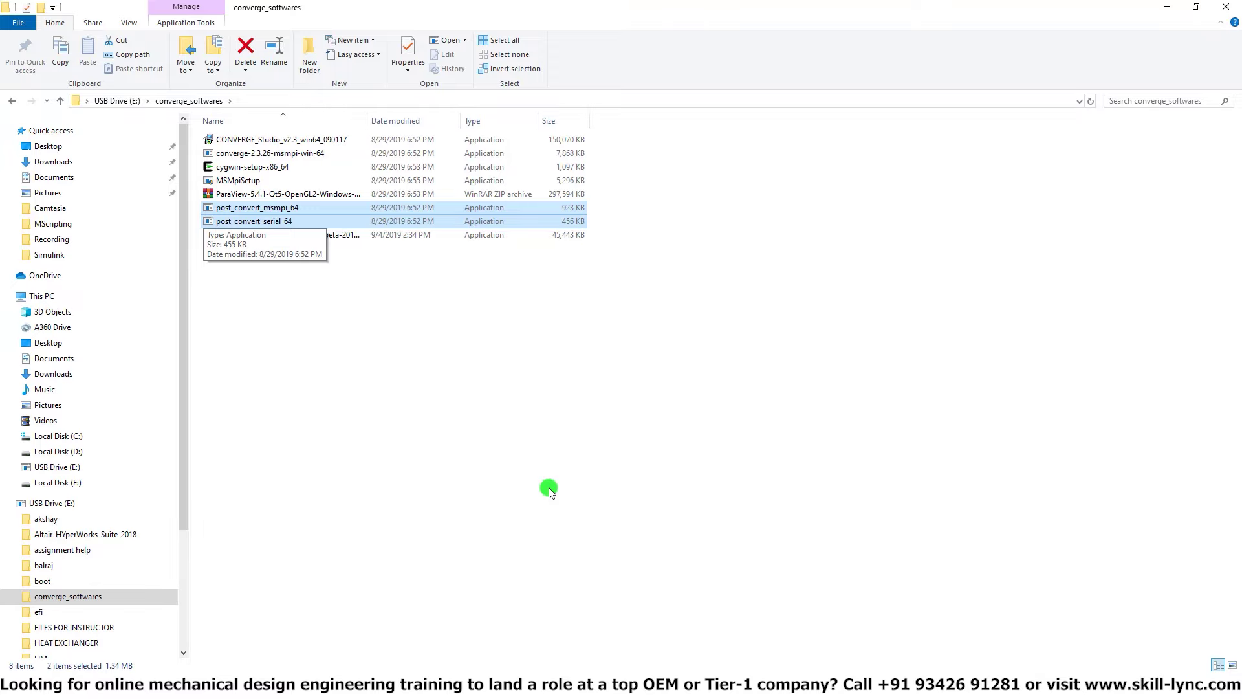
click(374, 304)
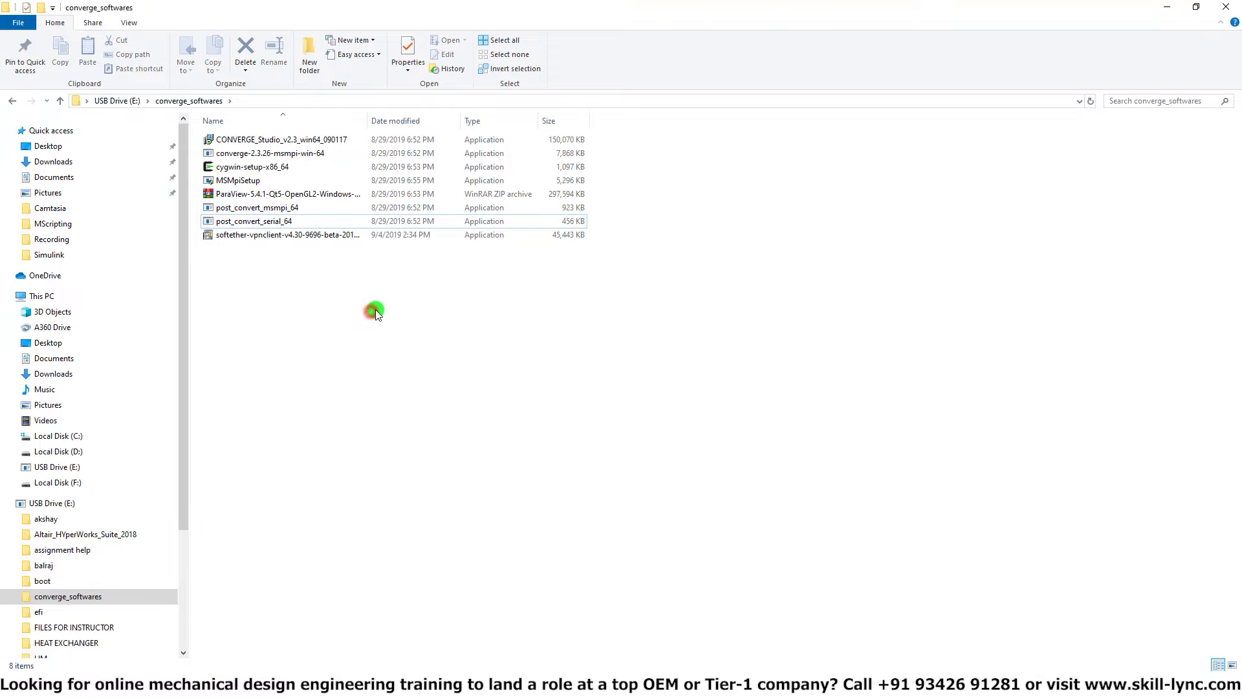
click(246, 210)
right_click(263, 209)
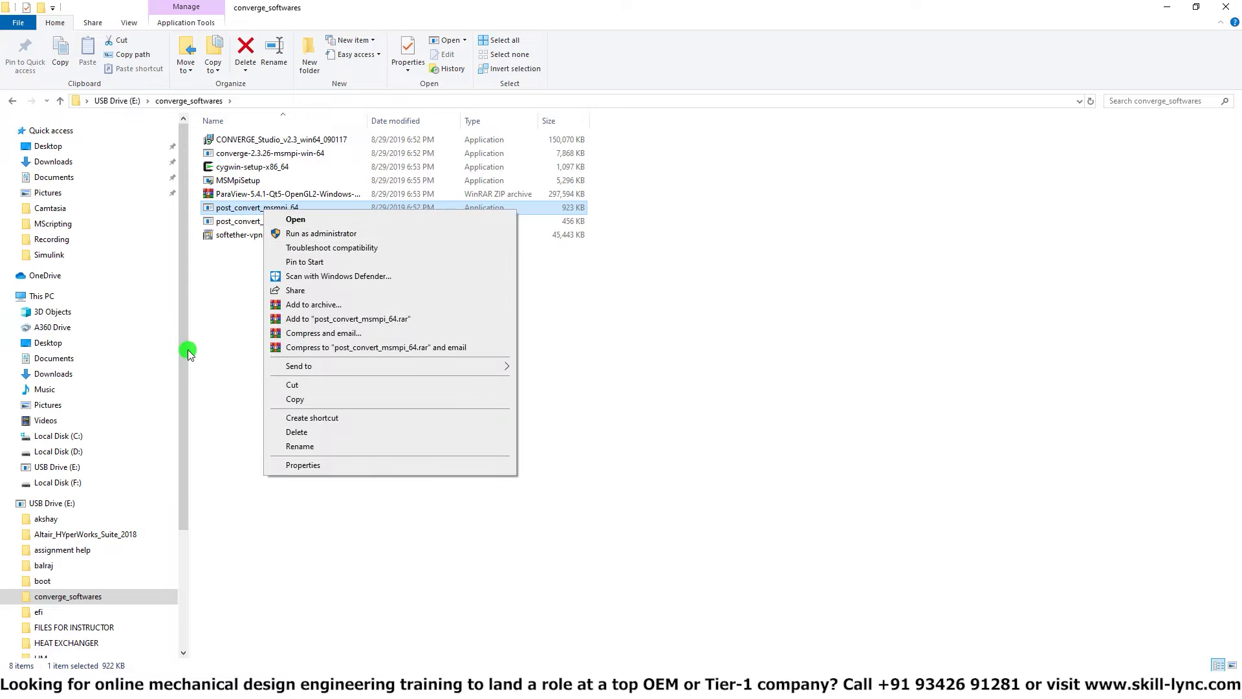
click(215, 254)
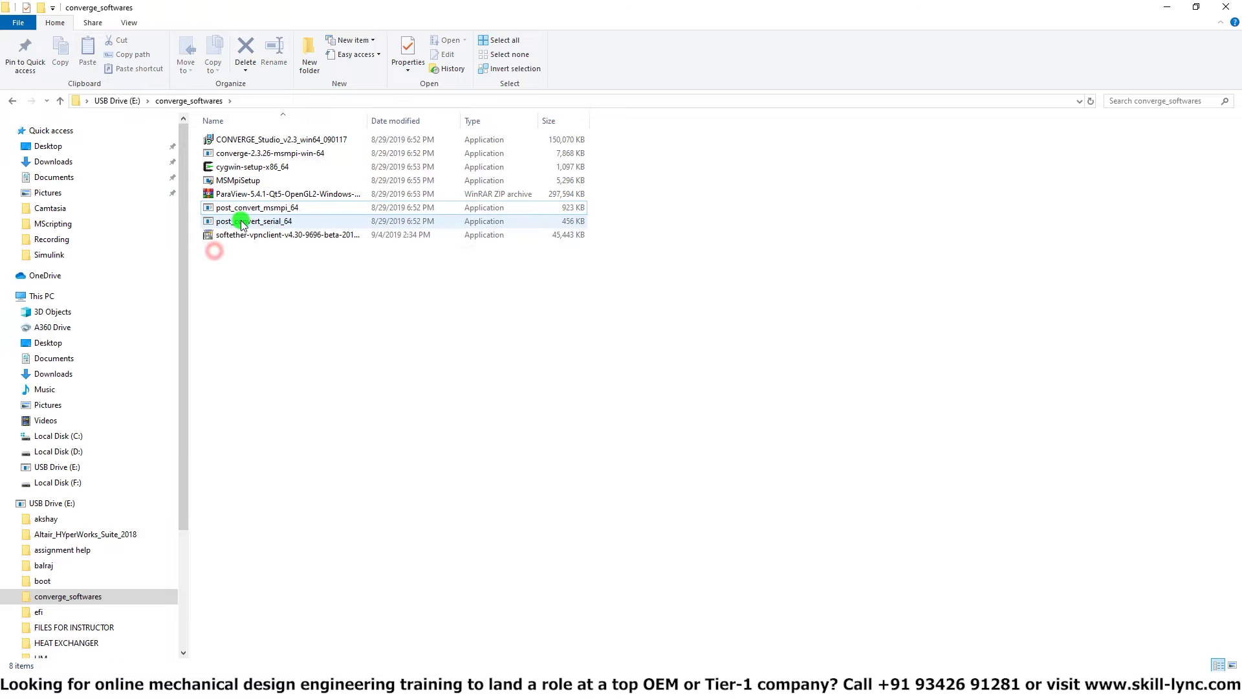
right_click(246, 223)
click(648, 312)
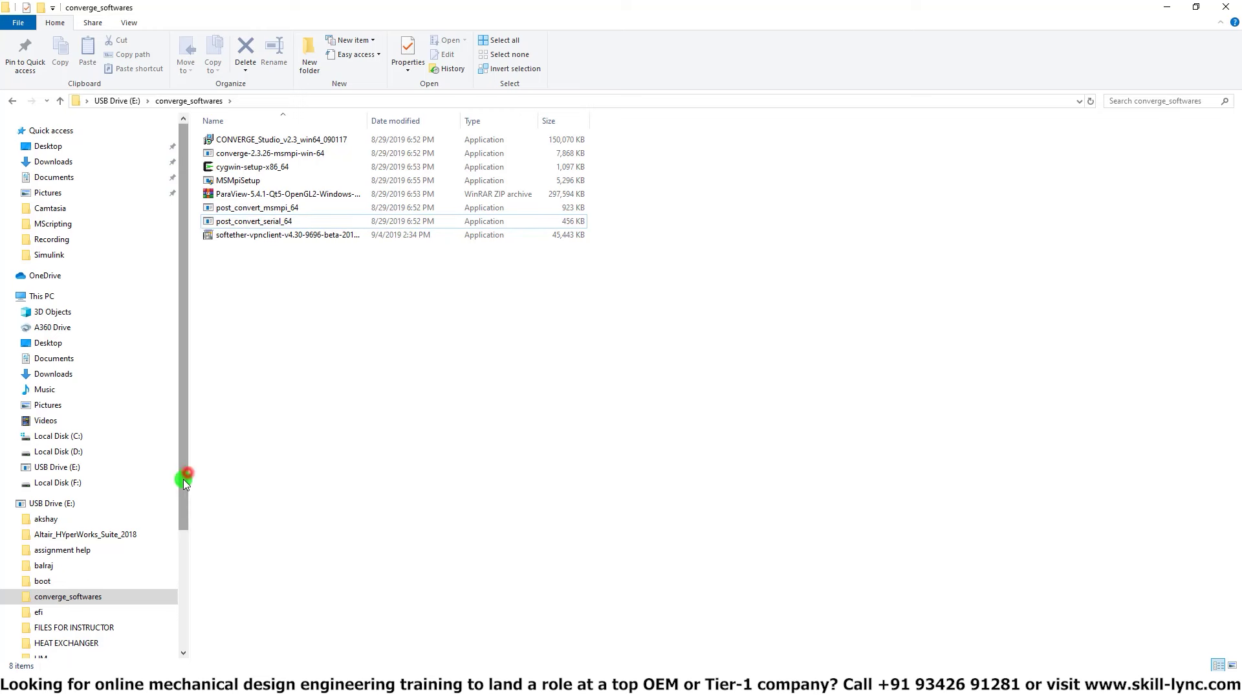
Step: Open the post_convert folder inside Program Files on Local Disk (C:)
scroll(174, 486, down, 1)
click(97, 396)
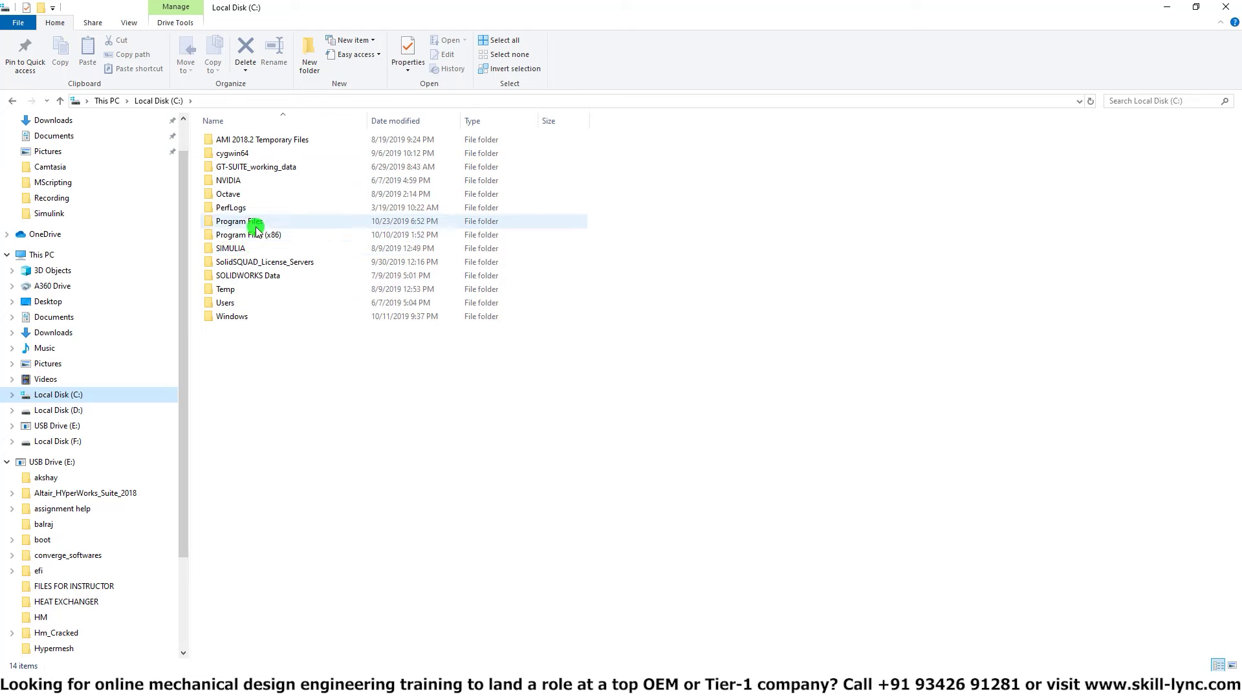
double_click(255, 222)
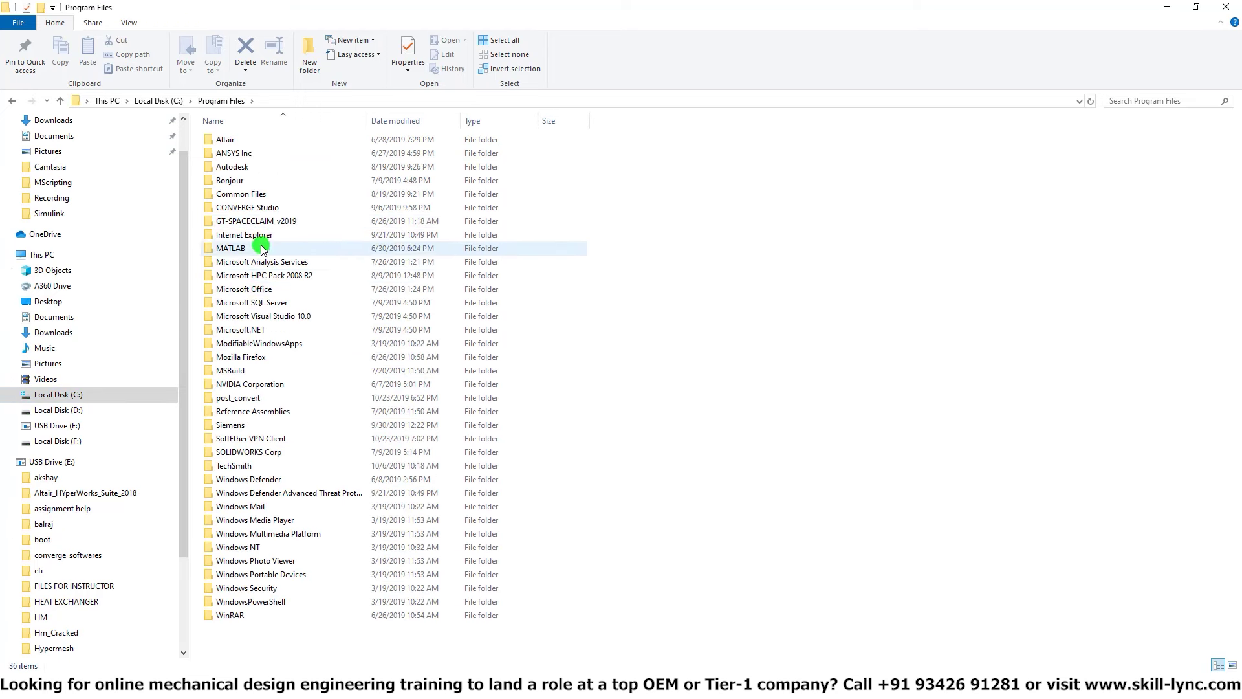
double_click(261, 397)
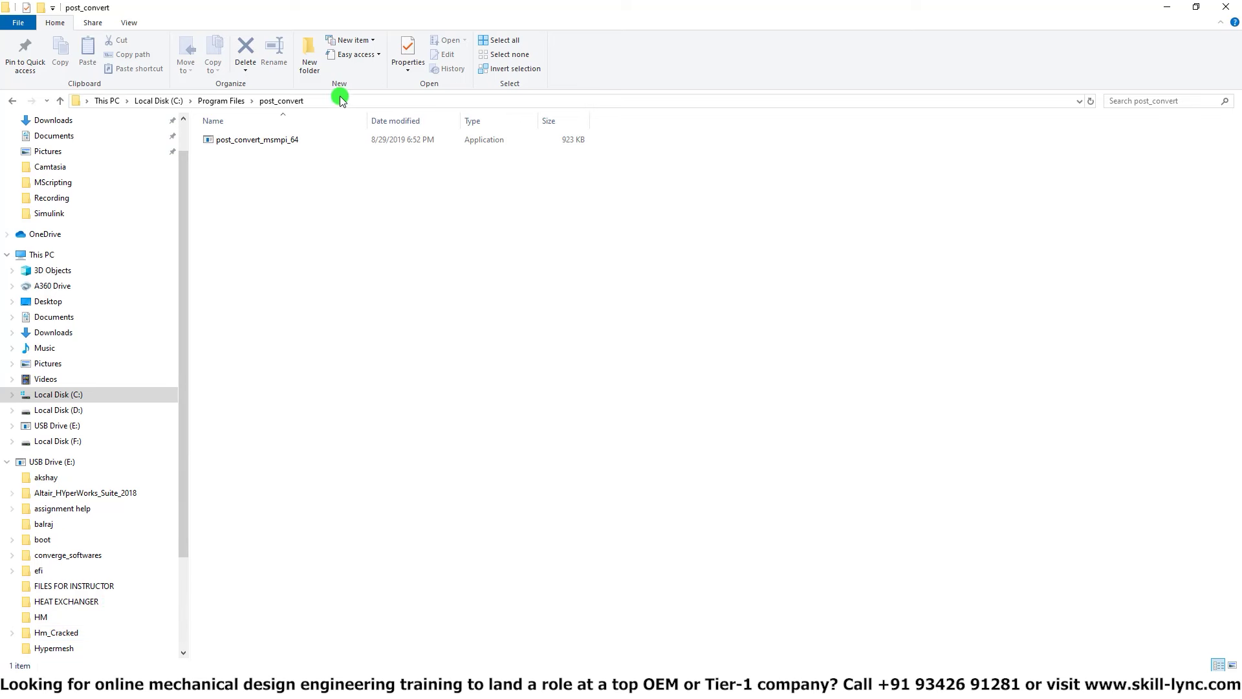
Step: Open the user Path environment variable from the computer's advanced system settings and select its C:\Program Files\post_convert entry
right_click(62, 251)
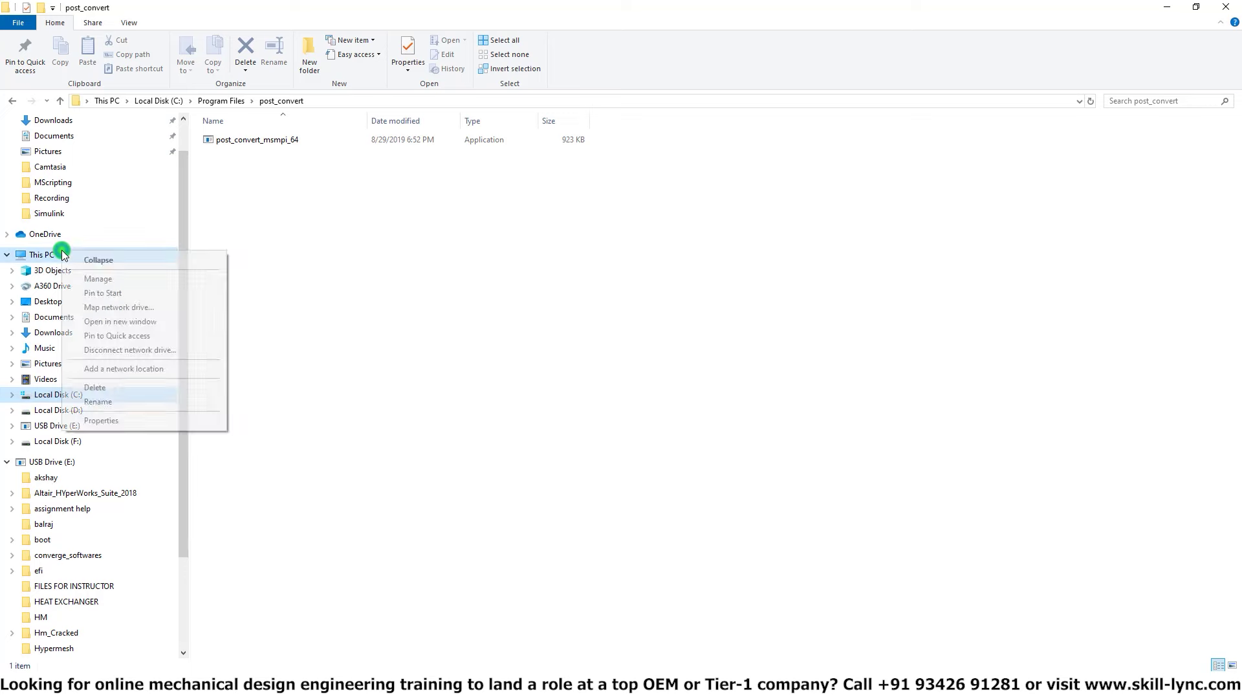
click(114, 420)
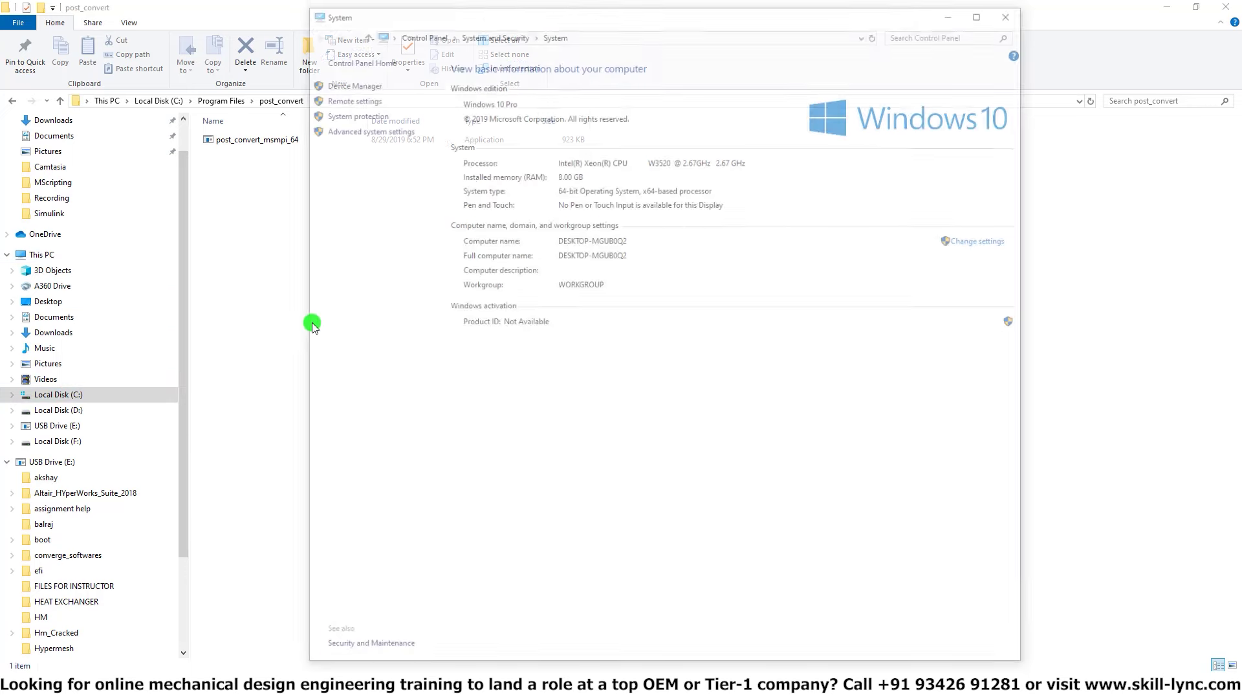
click(365, 128)
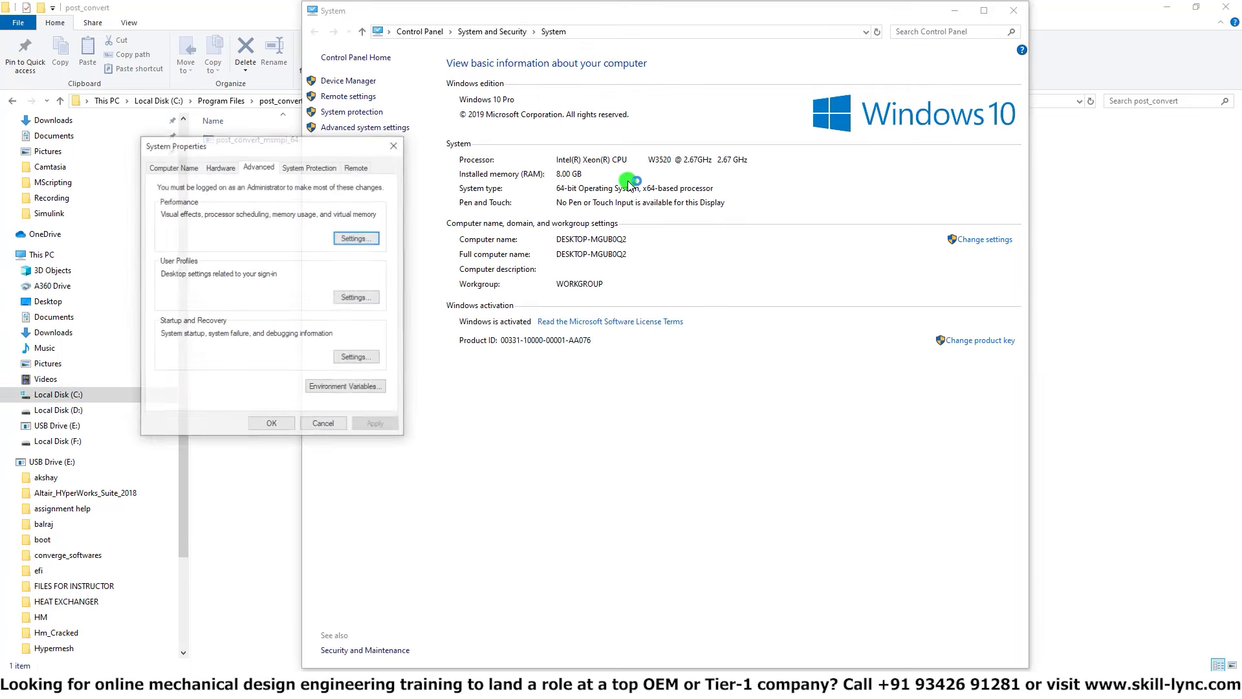
click(346, 386)
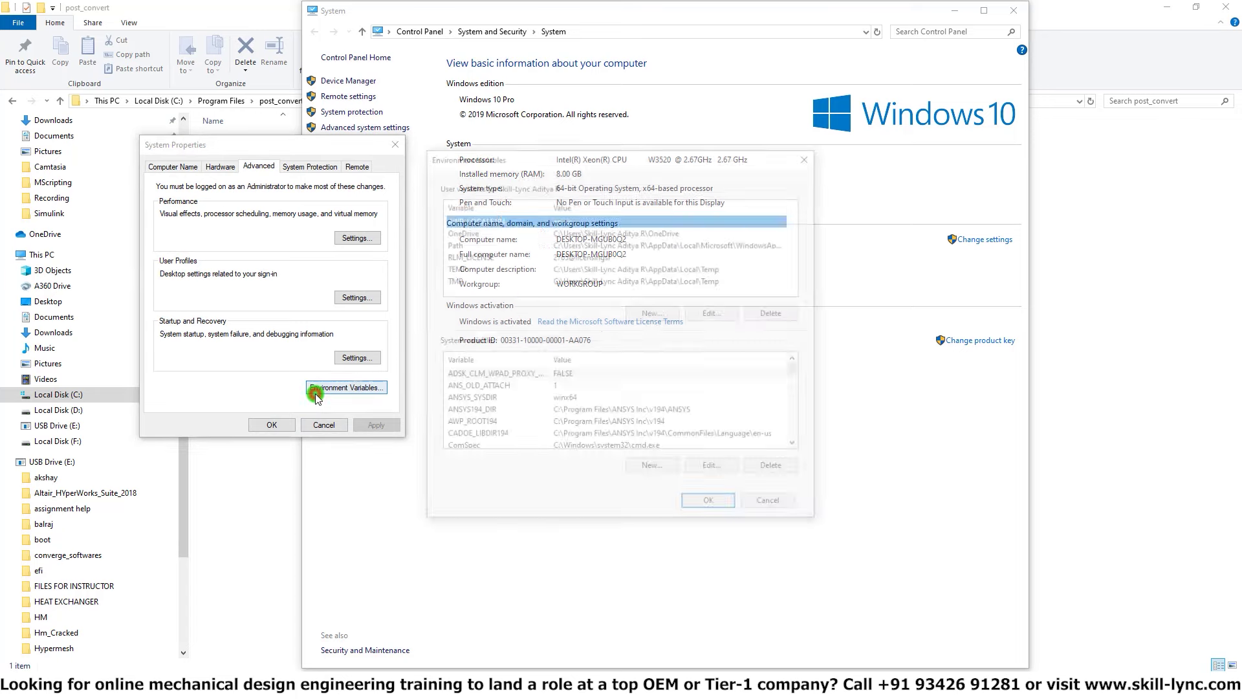
double_click(459, 244)
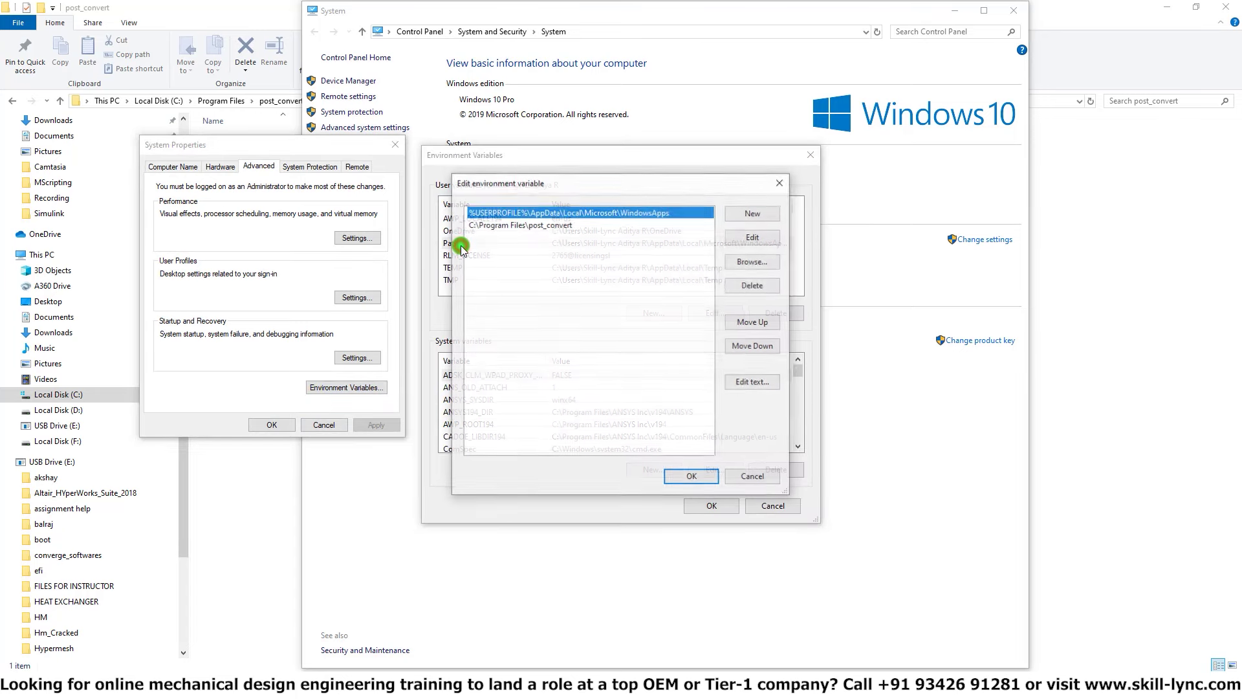
click(595, 223)
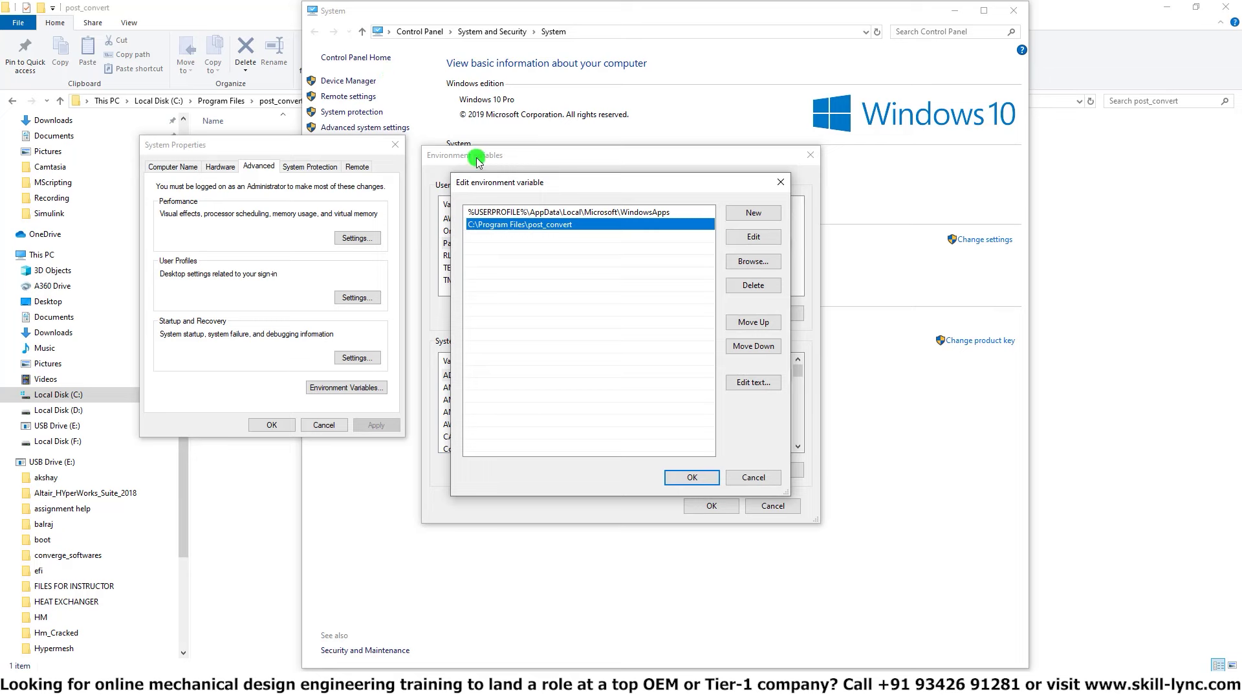
Step: Compare the Path entry with the post_convert folder's address in File Explorer, and get the environment variable and system windows out of the way
drag(414, 13, 523, 220)
click(321, 102)
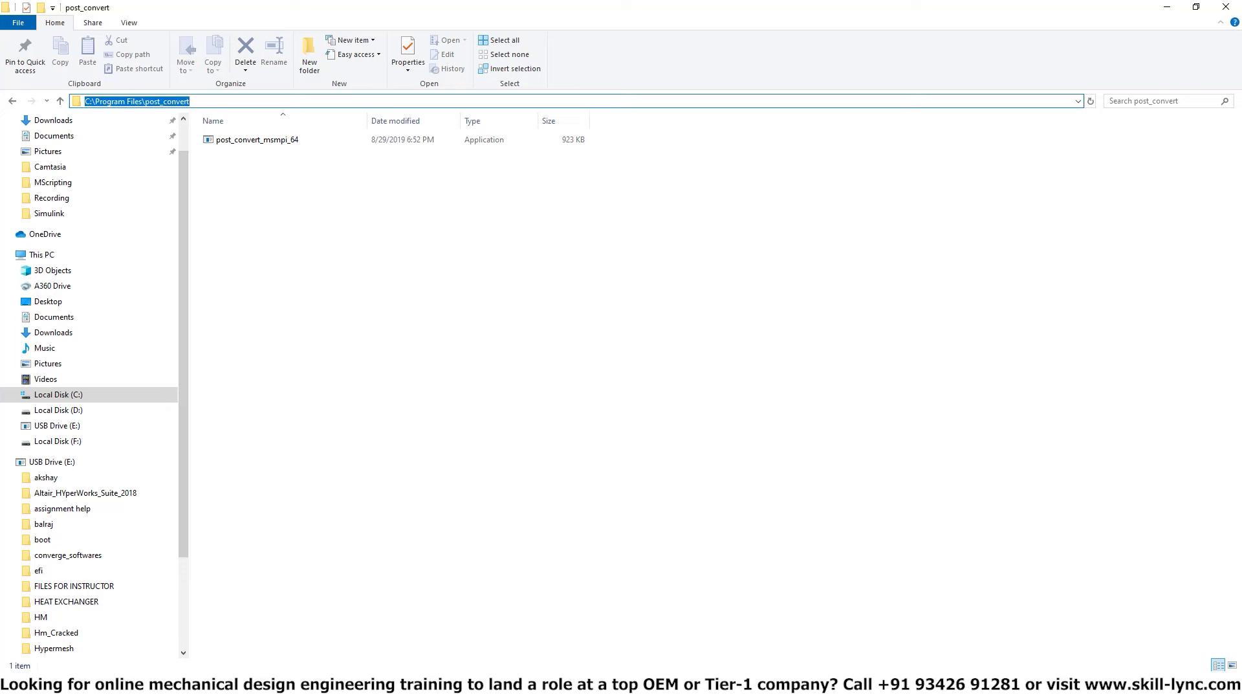
click(486, 685)
click(518, 685)
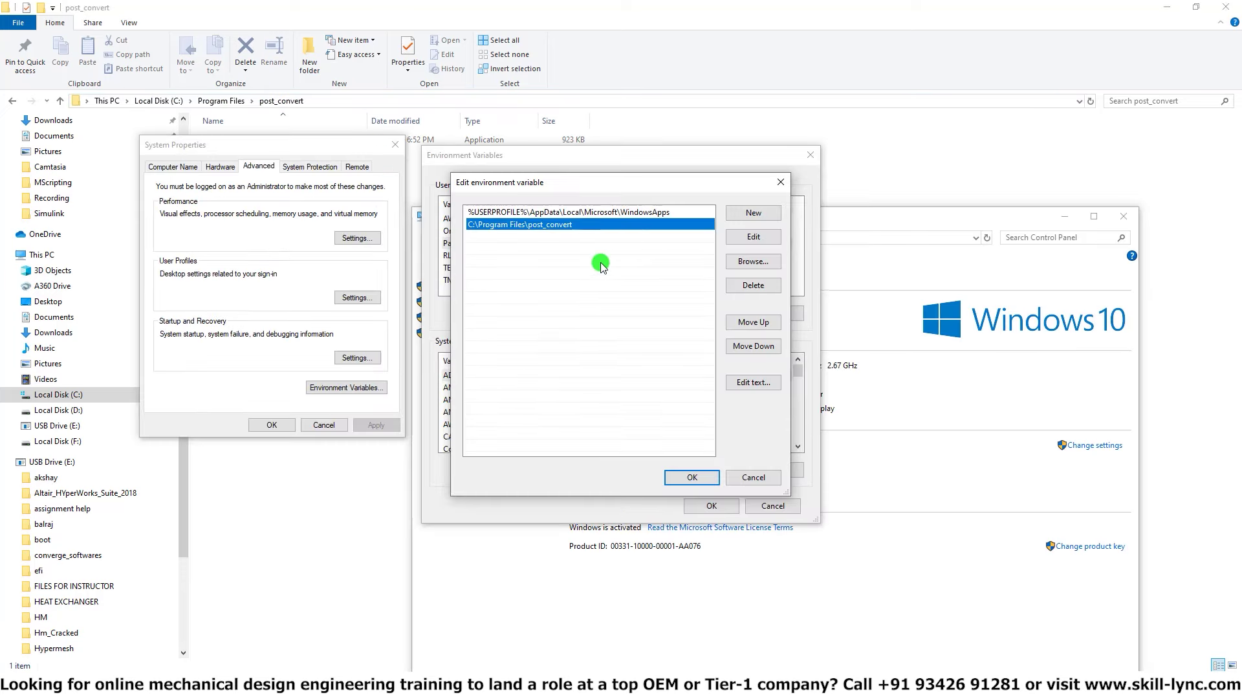
click(699, 483)
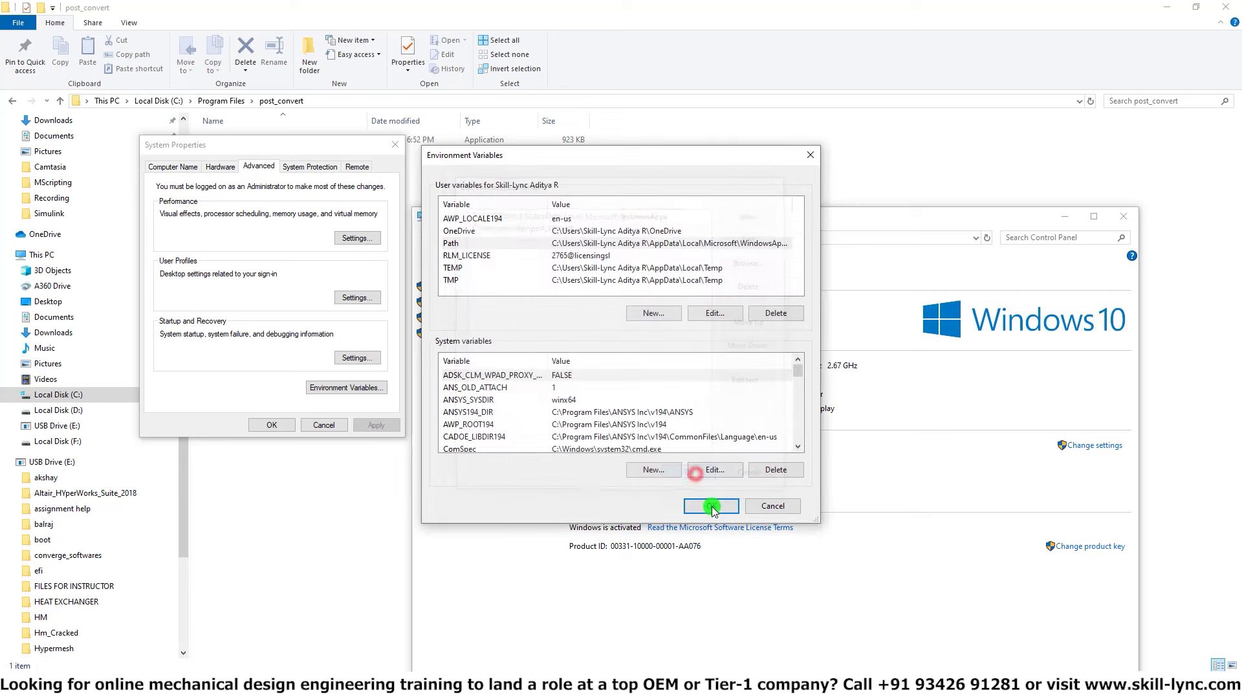
click(711, 505)
click(291, 427)
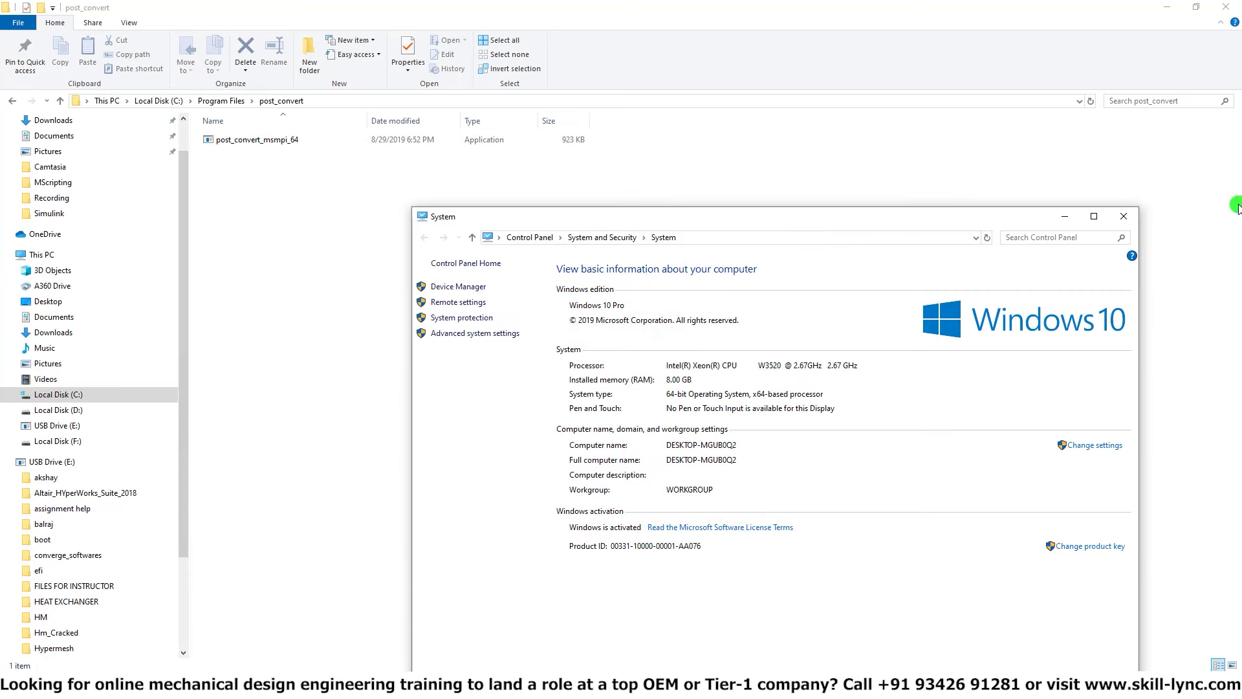
click(1065, 216)
Step: Copy the post_convert_msmpi_64 application and open the test_503 case folder on Local Disk (D:)
click(309, 144)
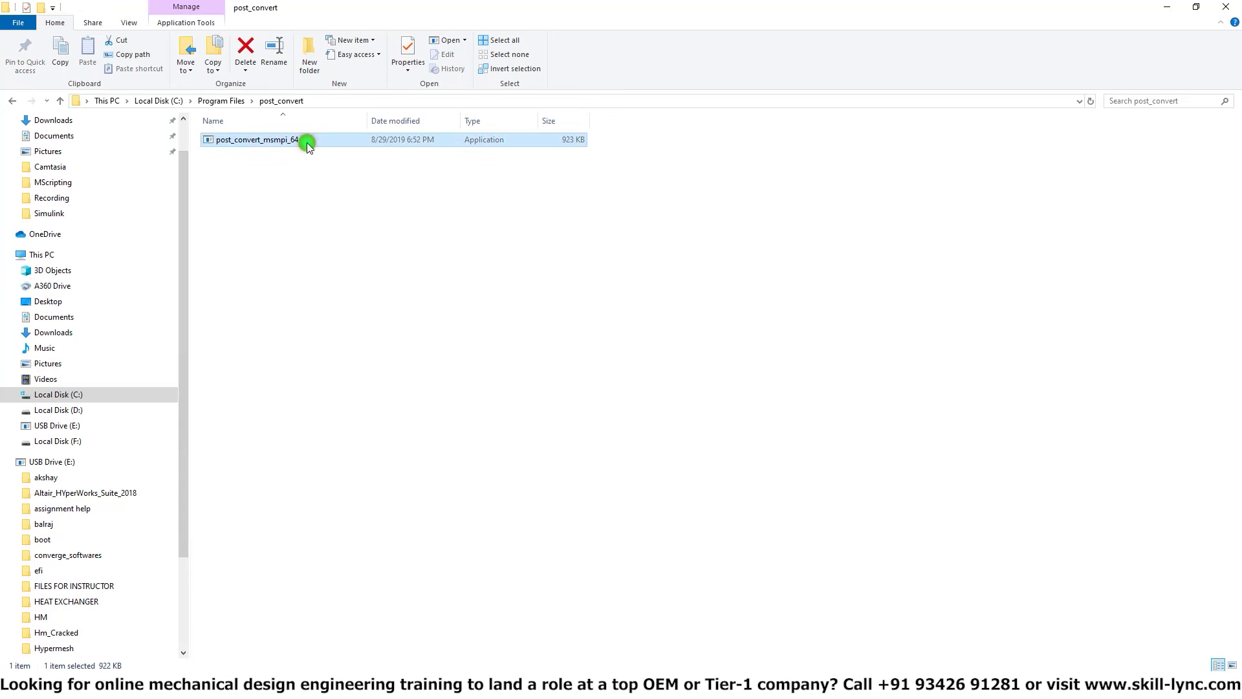
key(ctrl+c)
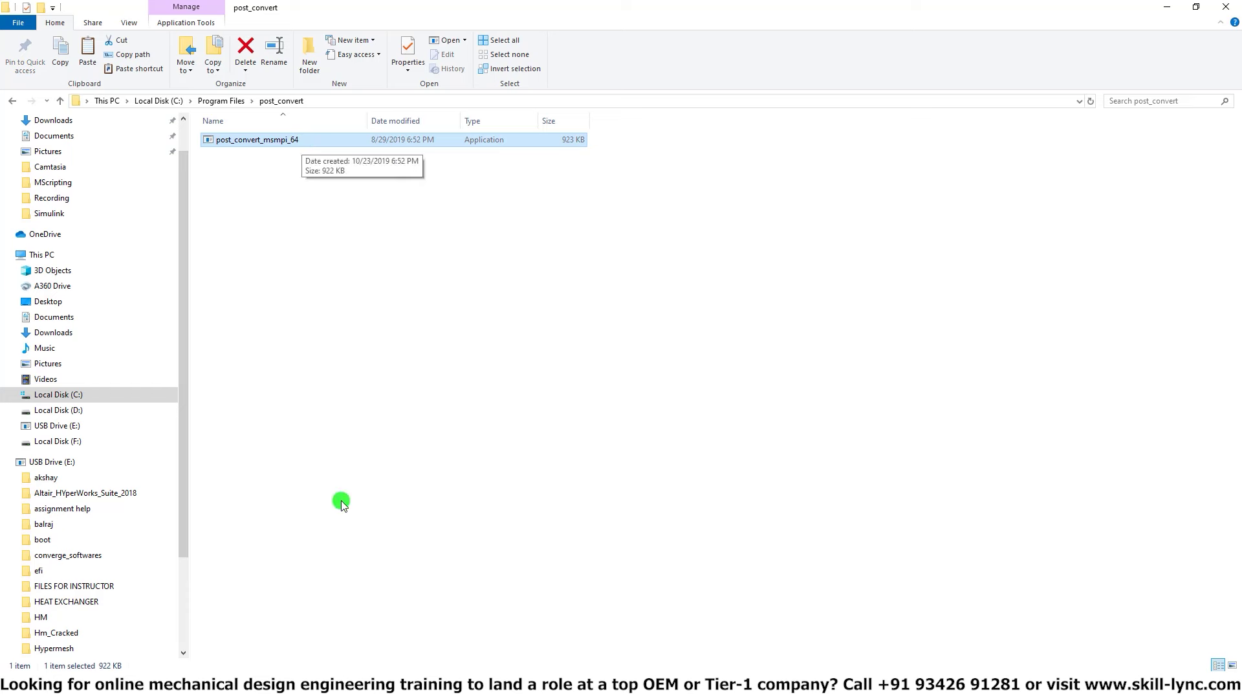
drag(184, 492, 180, 568)
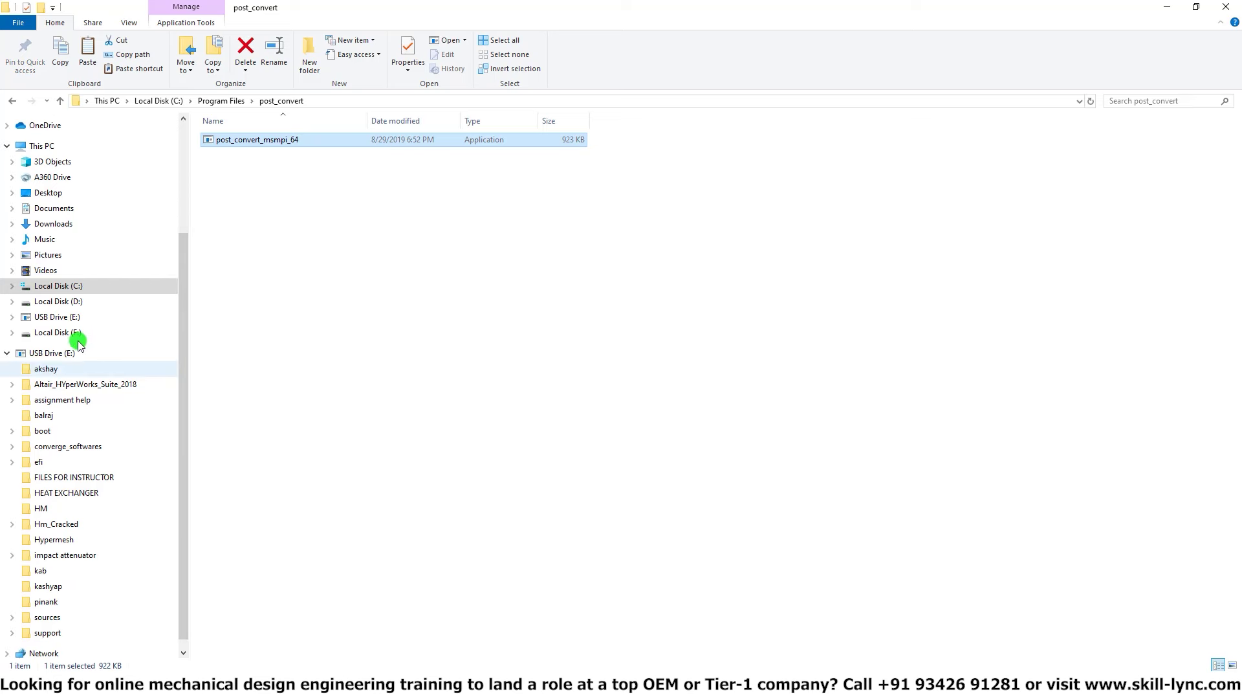
click(82, 301)
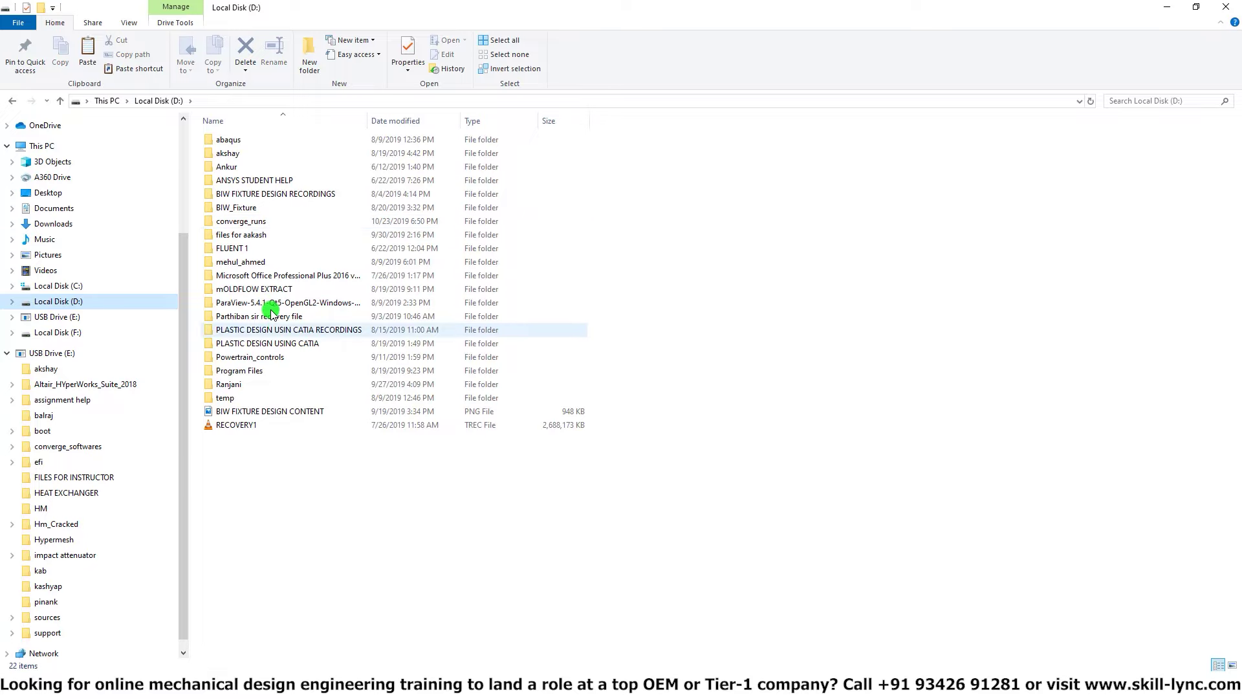
double_click(257, 263)
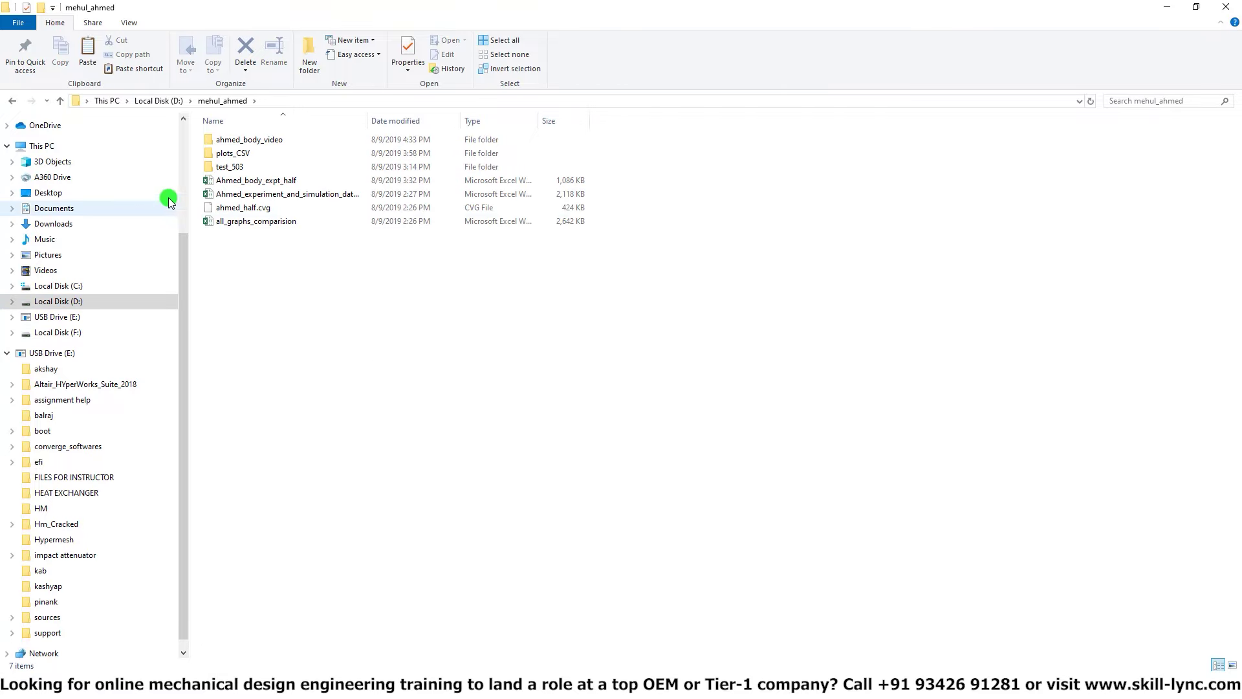
double_click(227, 167)
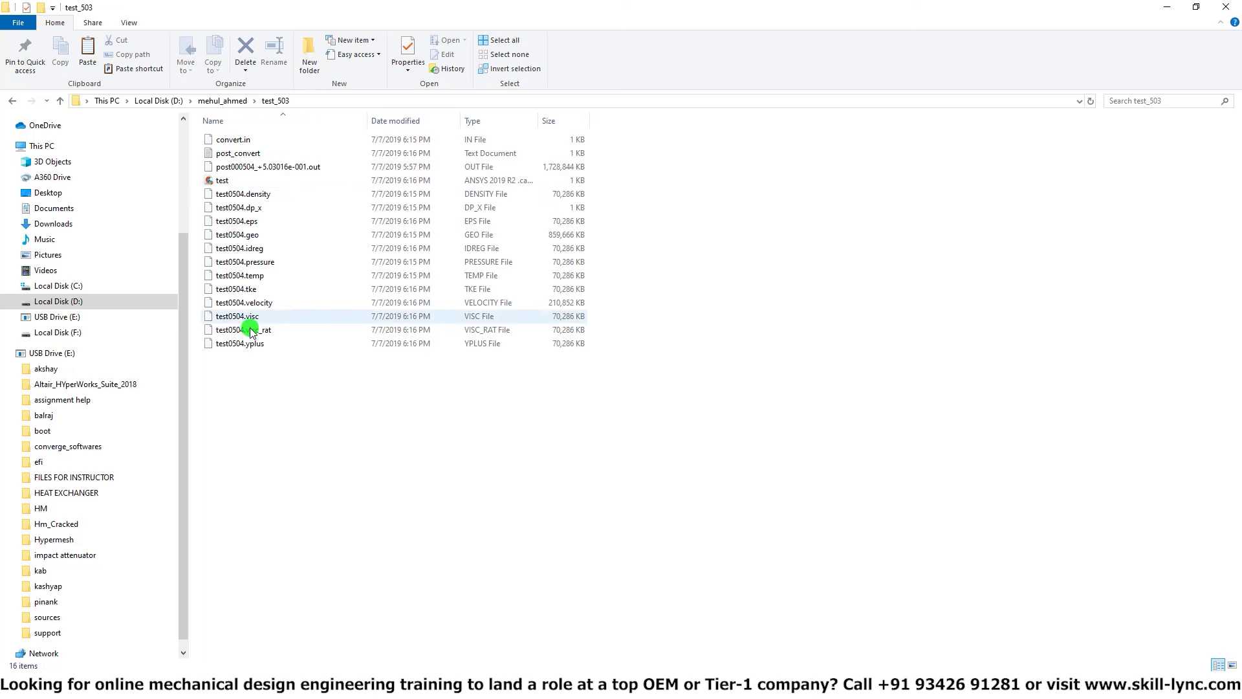
Step: Paste the post_convert_msmpi_64 application into the test_503 folder alongside the post000504_+5.03016e-001.out file
click(60, 106)
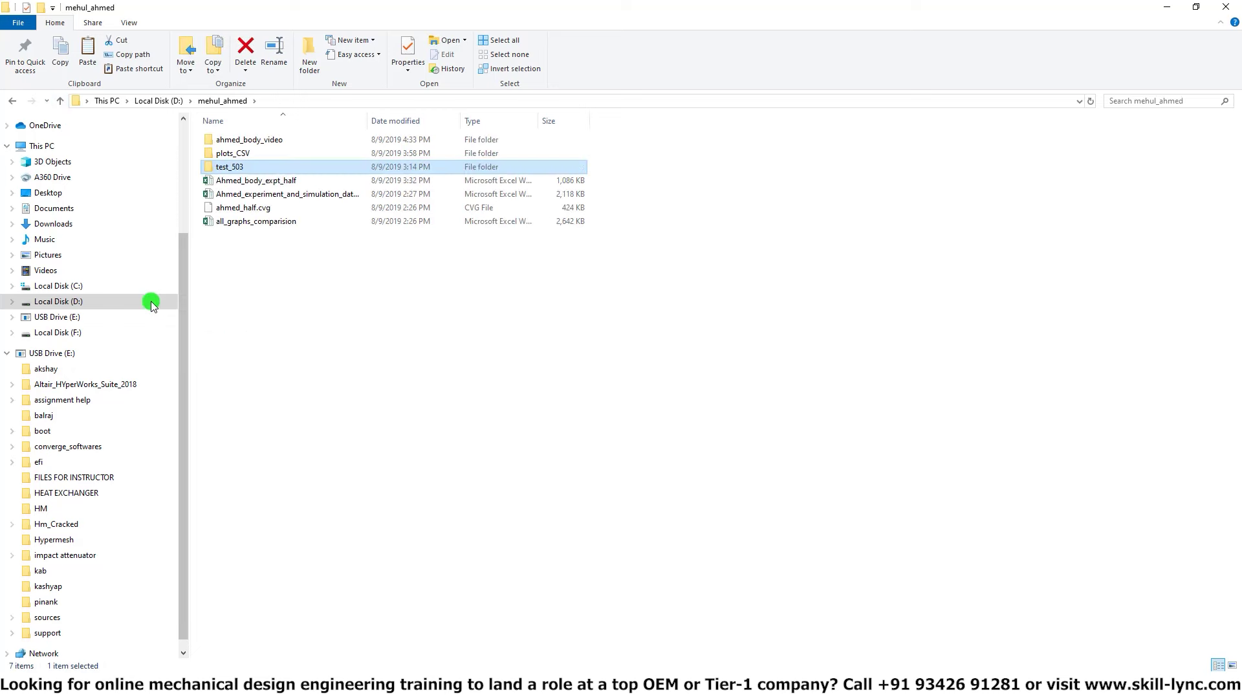
double_click(255, 170)
click(300, 169)
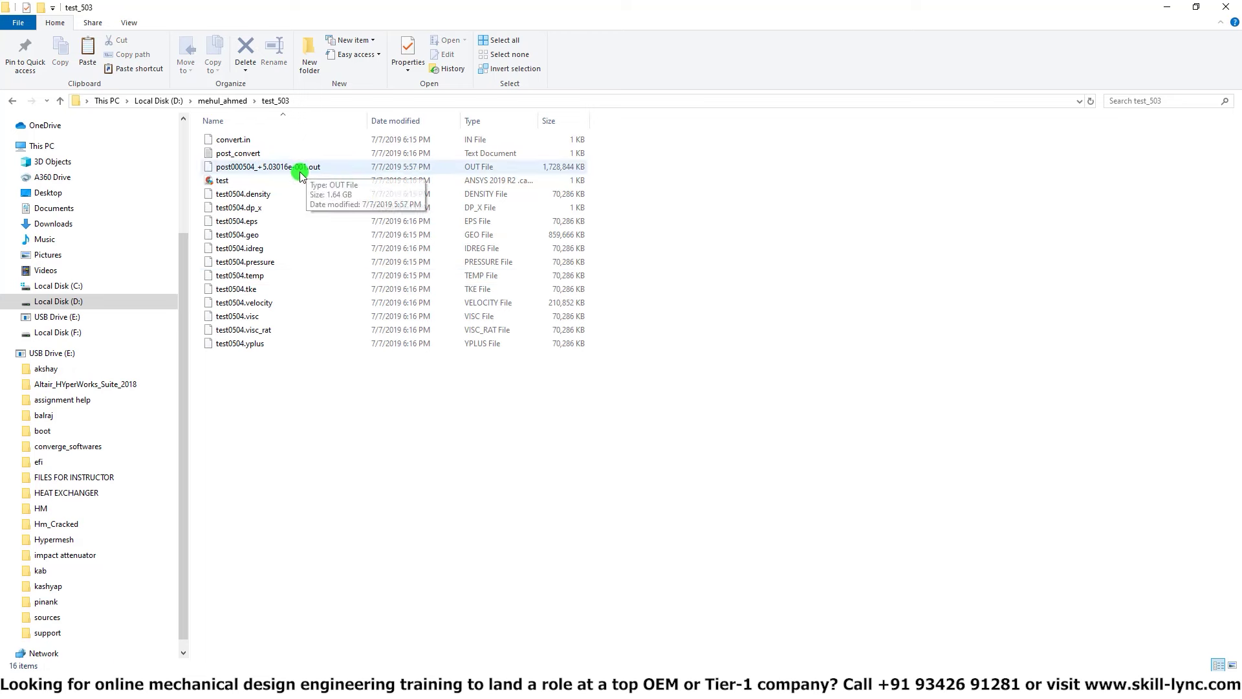
click(456, 541)
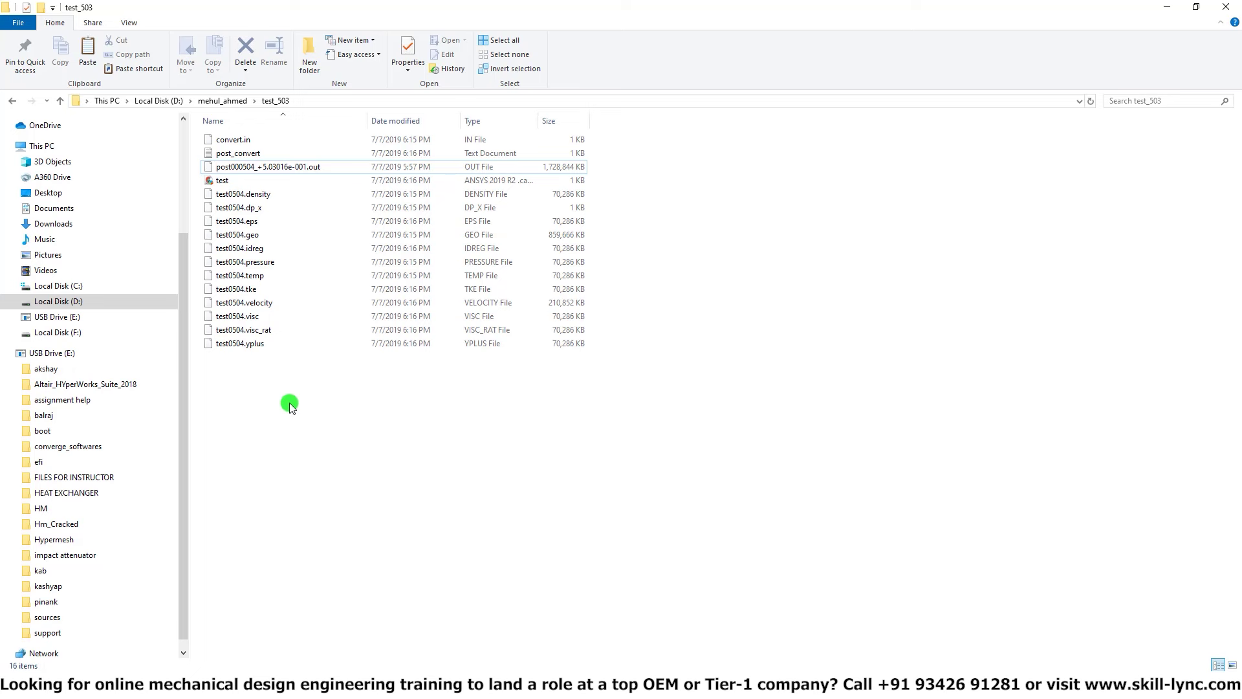
right_click(269, 440)
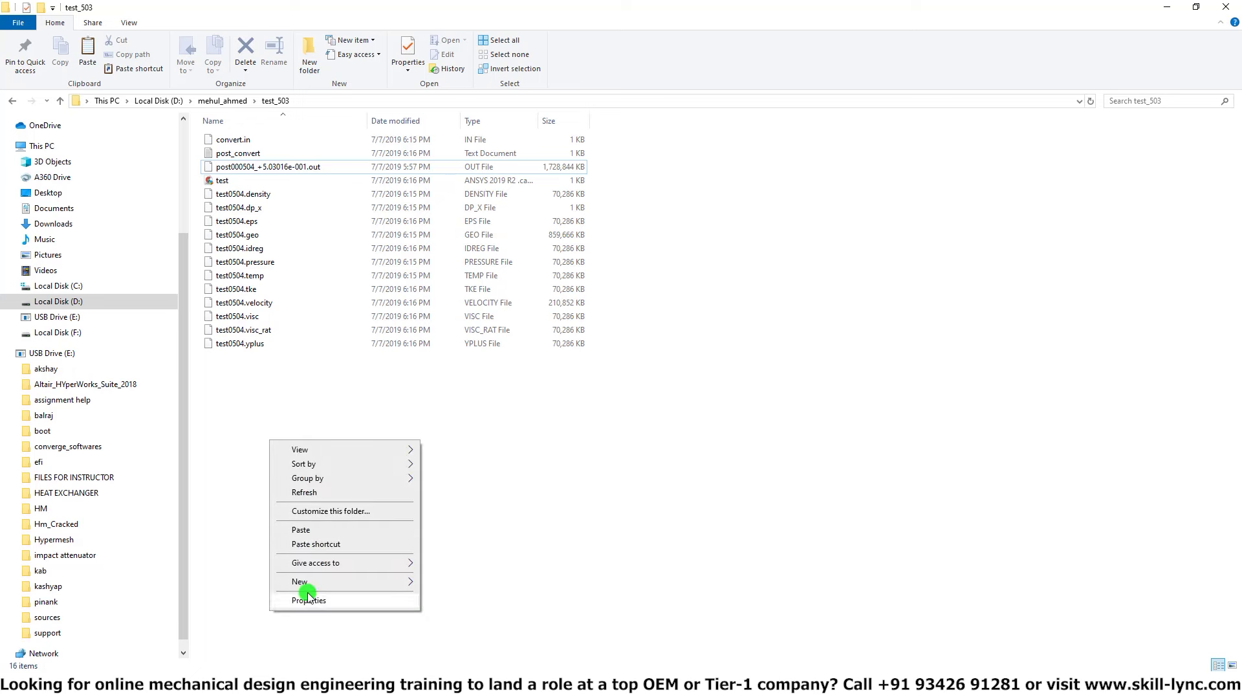
click(313, 530)
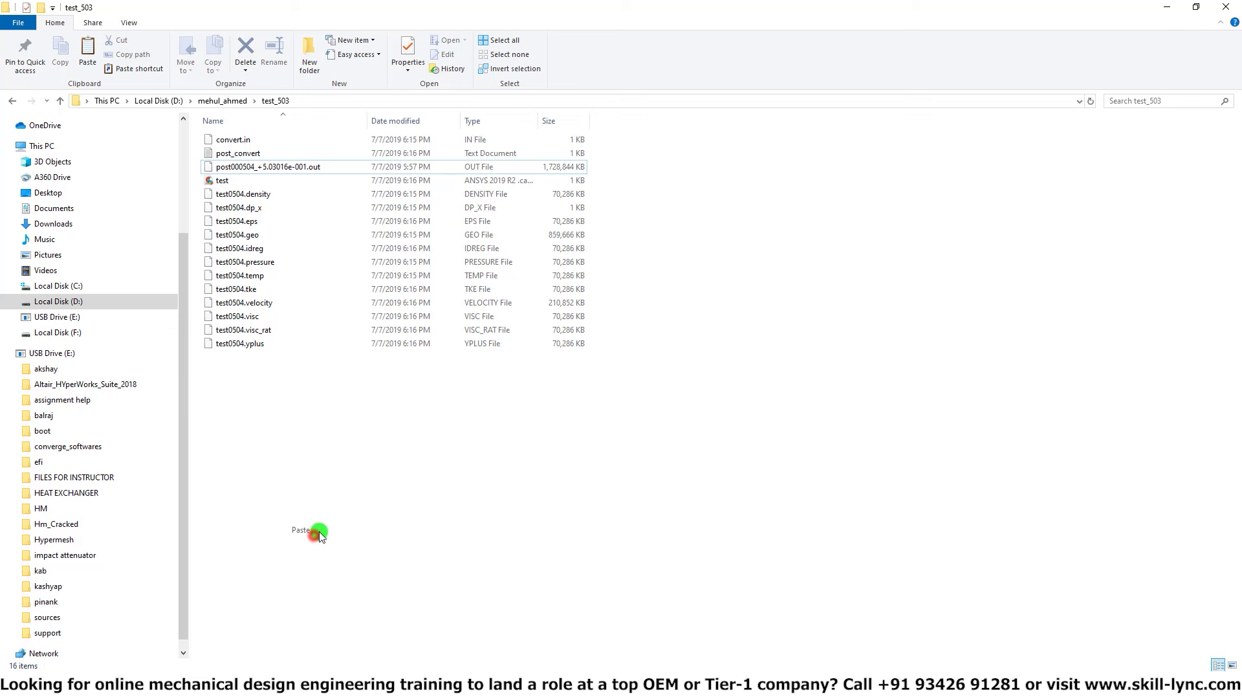
click(577, 465)
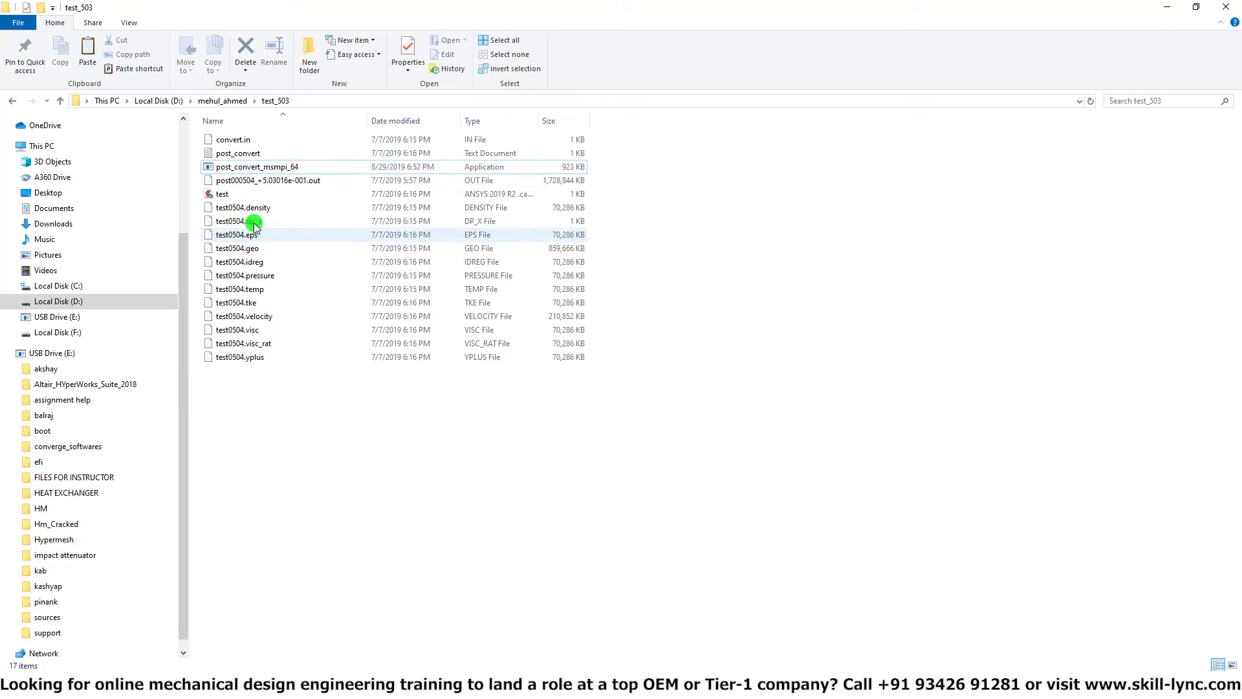
click(248, 187)
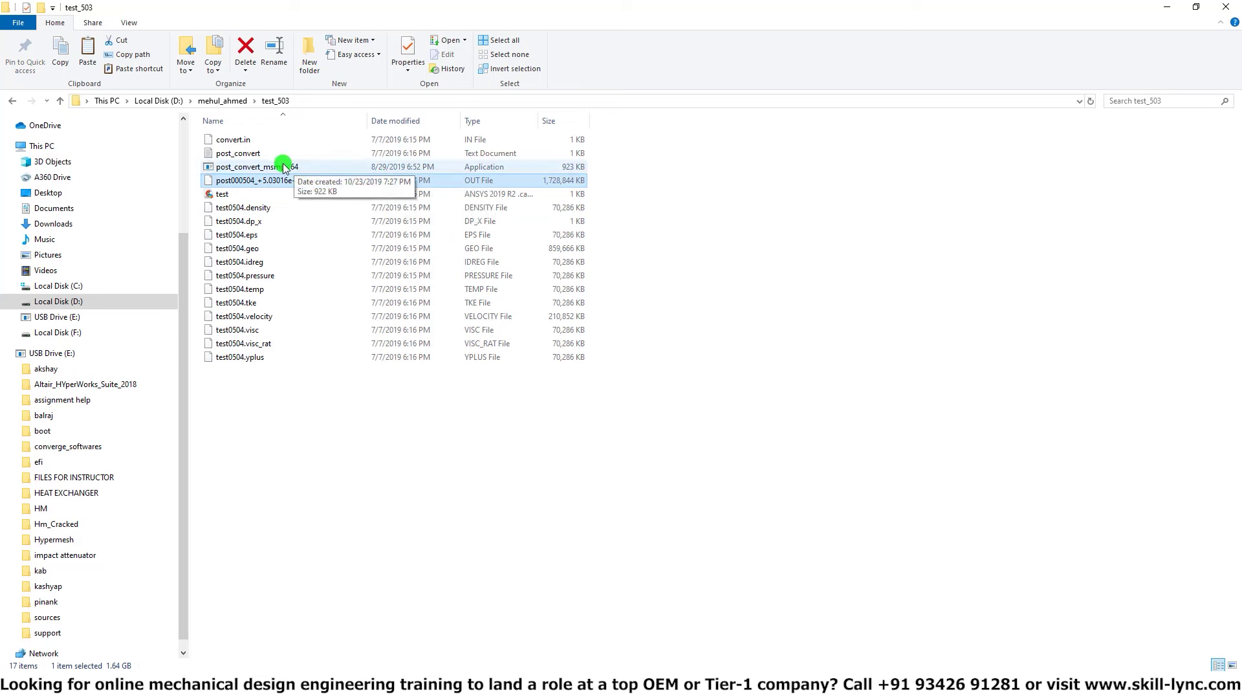
click(356, 516)
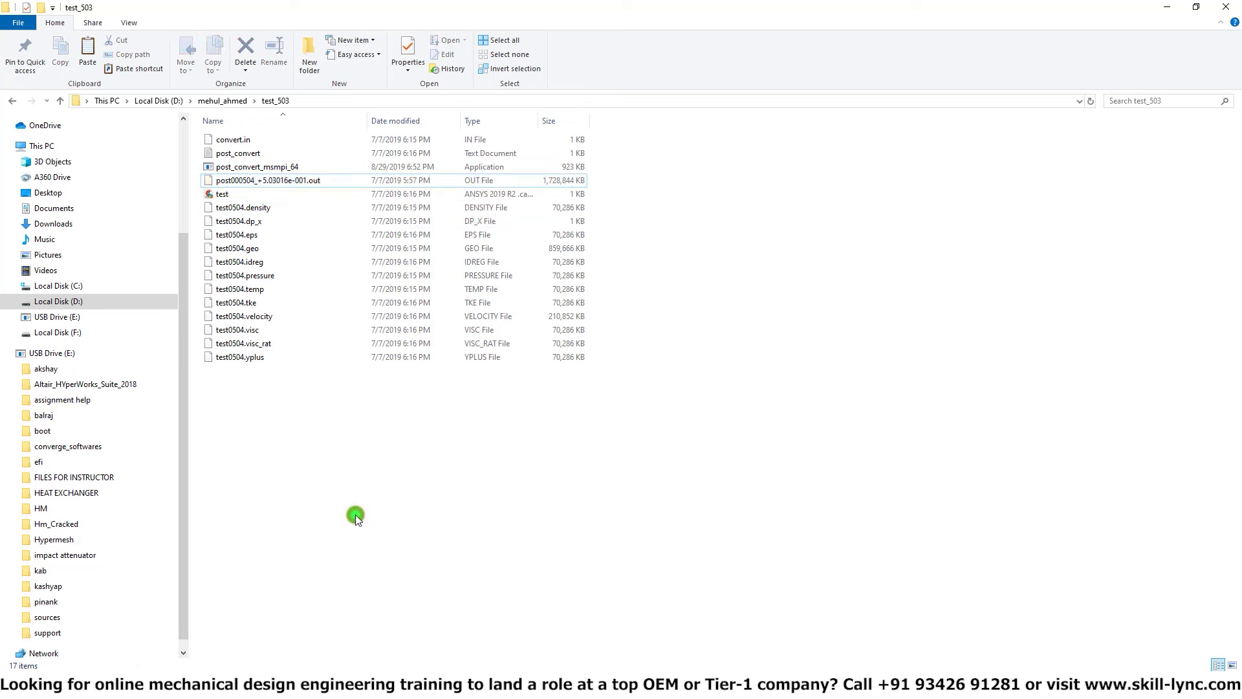
Step: Switch to the Cygwin terminal, go up two directories to /cygdrive/d and list its contents
click(622, 586)
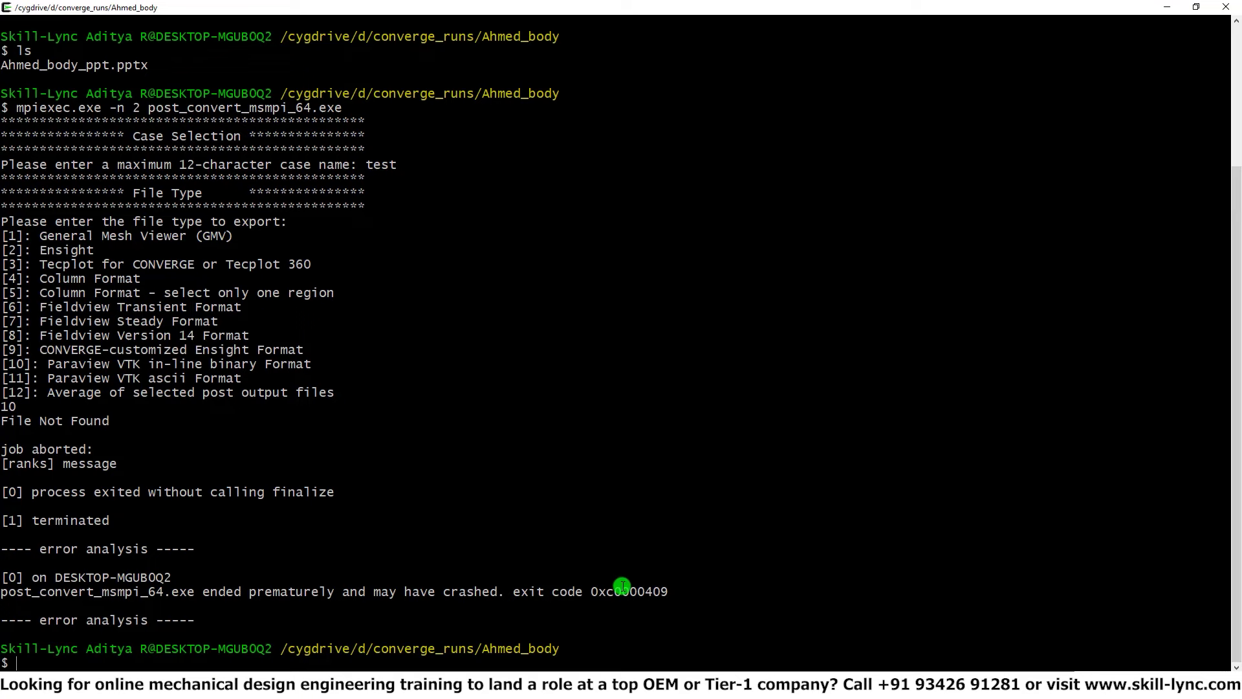
text(cd ..)
key(Return)
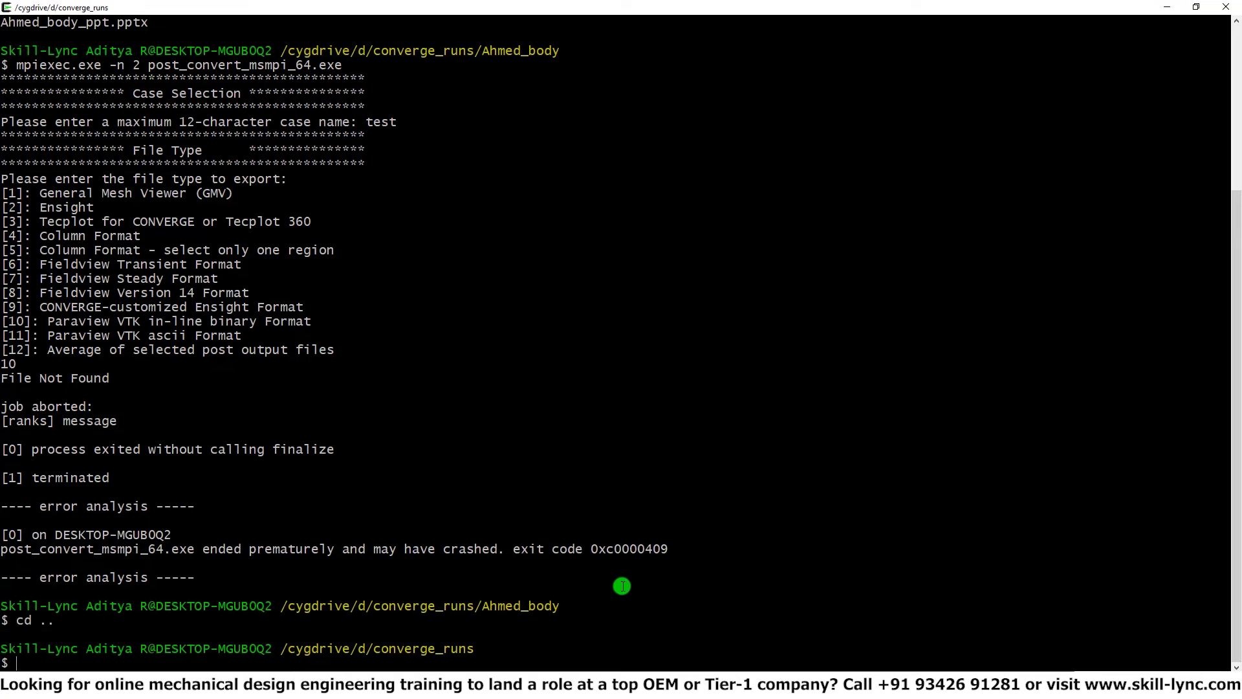
text(cd ..)
key(Return)
text(ls)
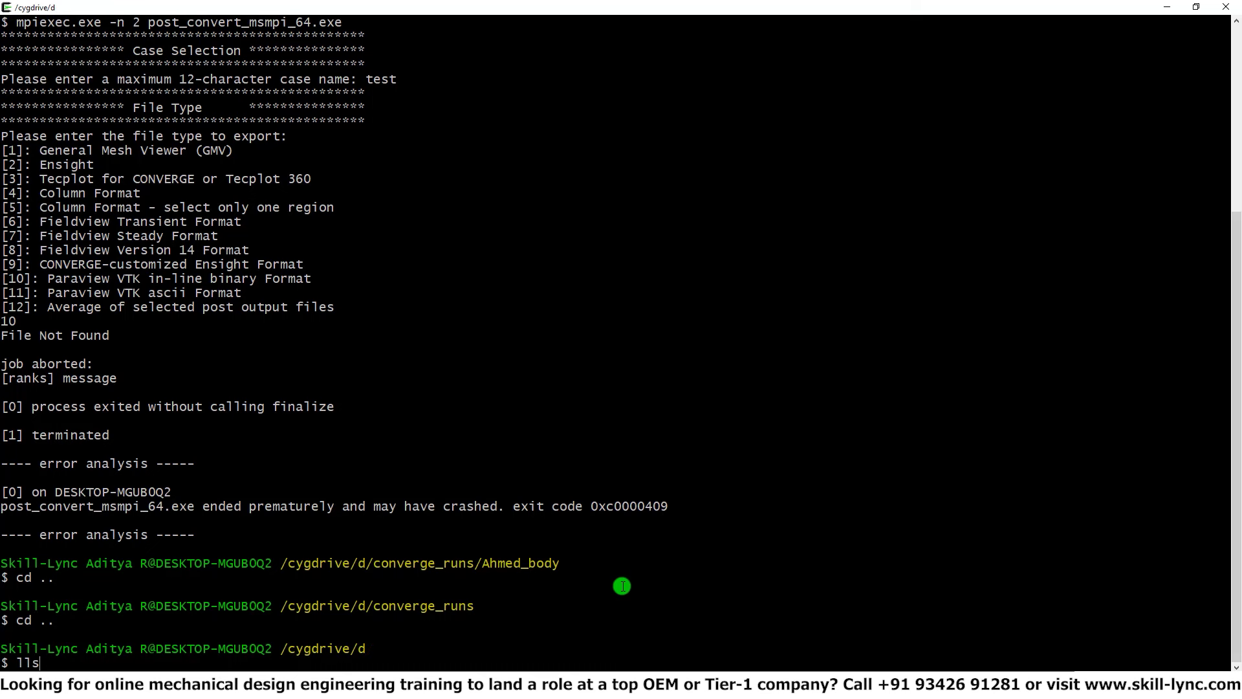
key(Return)
Step: Change the terminal's directory to the folder on drive D that contains test_503
text(cd)
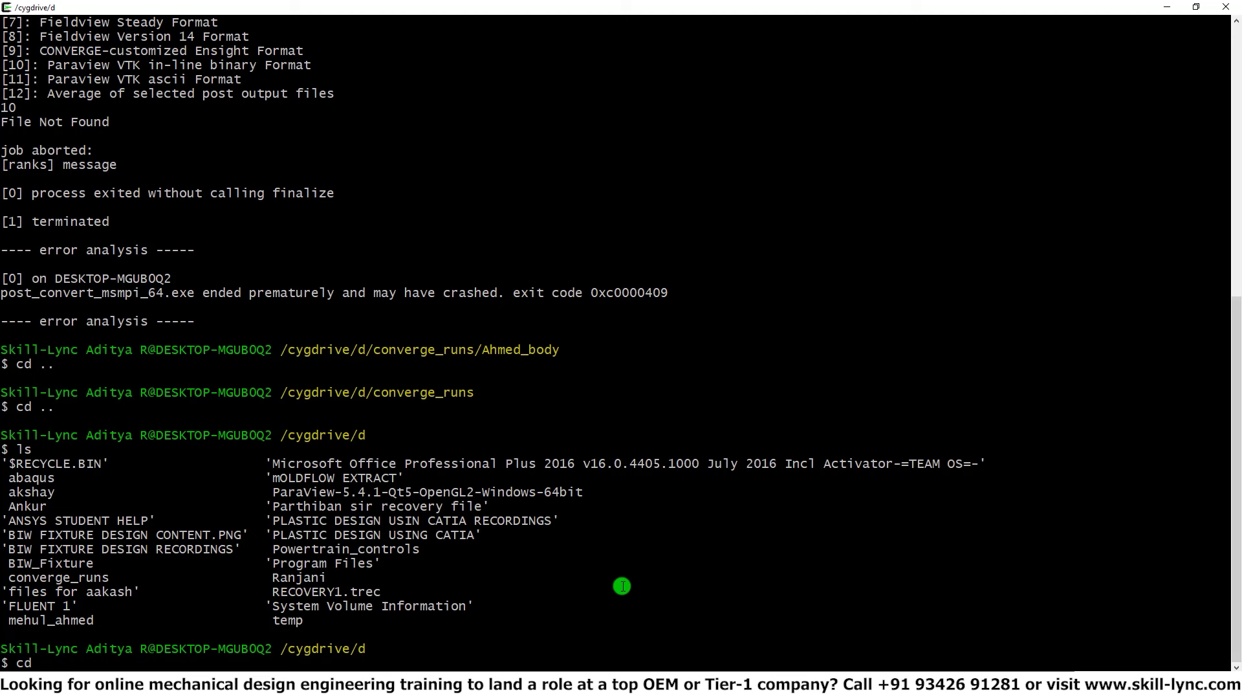
text(me)
key(Tab)
key(Return)
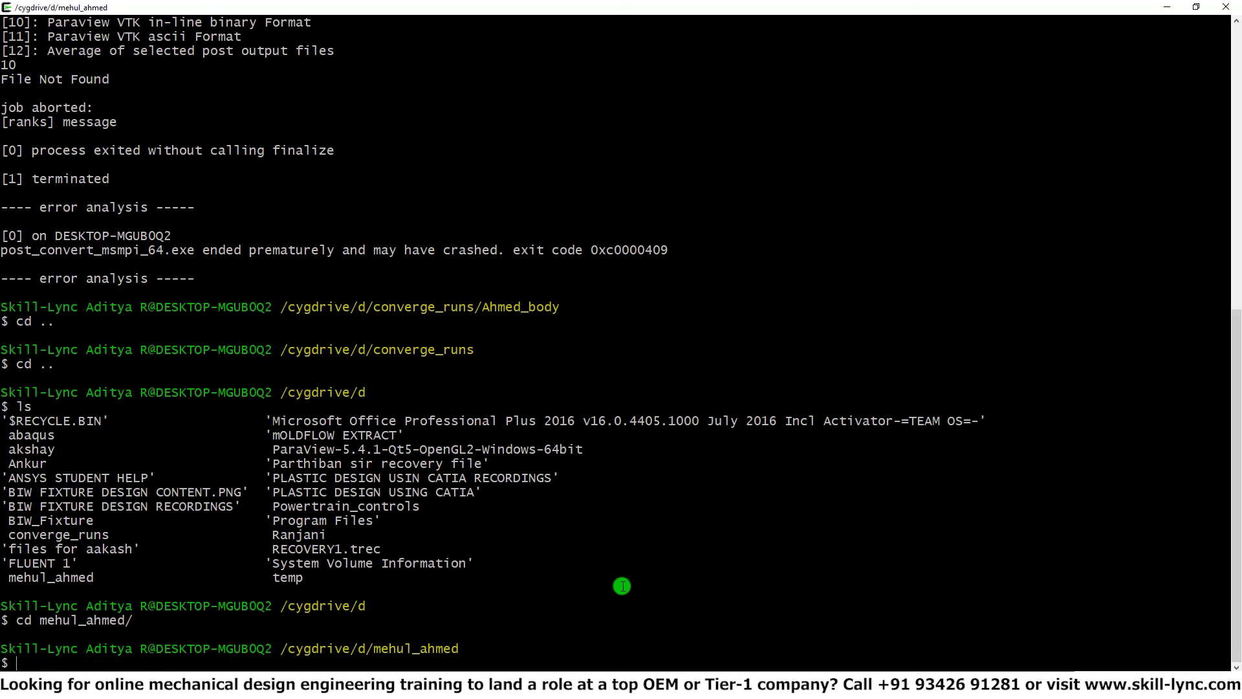
Step: List the current folder's contents, change into the test_503 directory and list its files
text(ls)
key(Return)
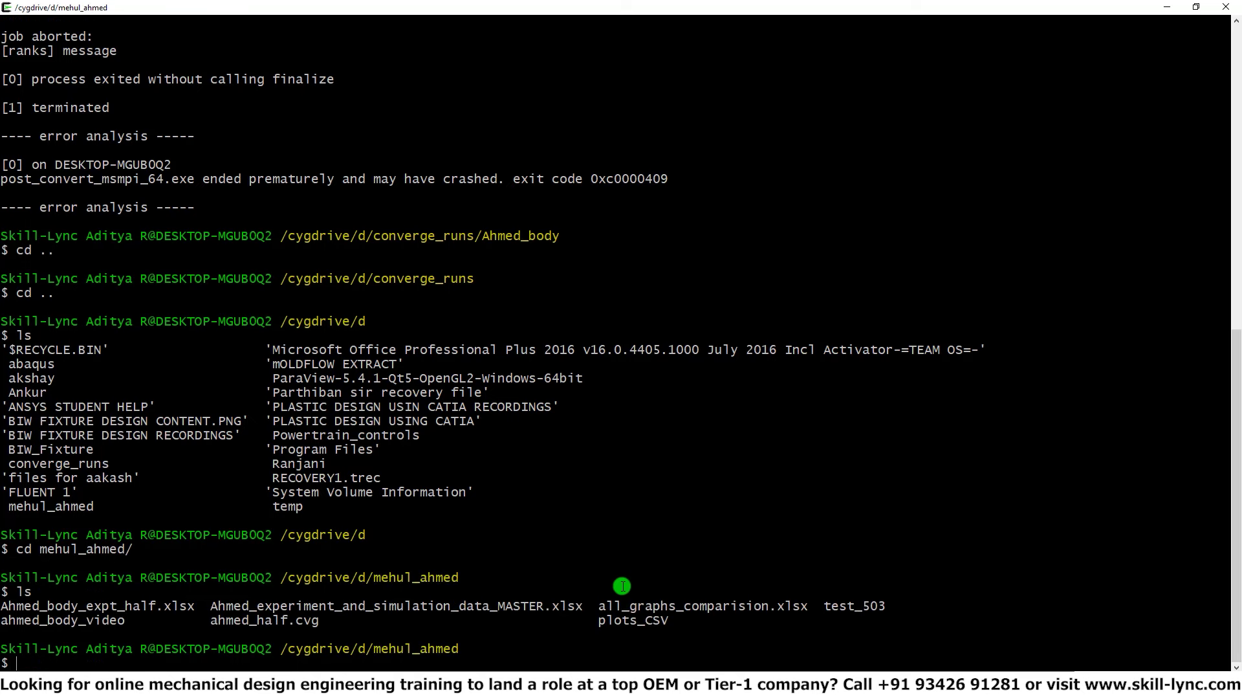
text(cd test_503/)
key(Return)
text(ls)
key(Return)
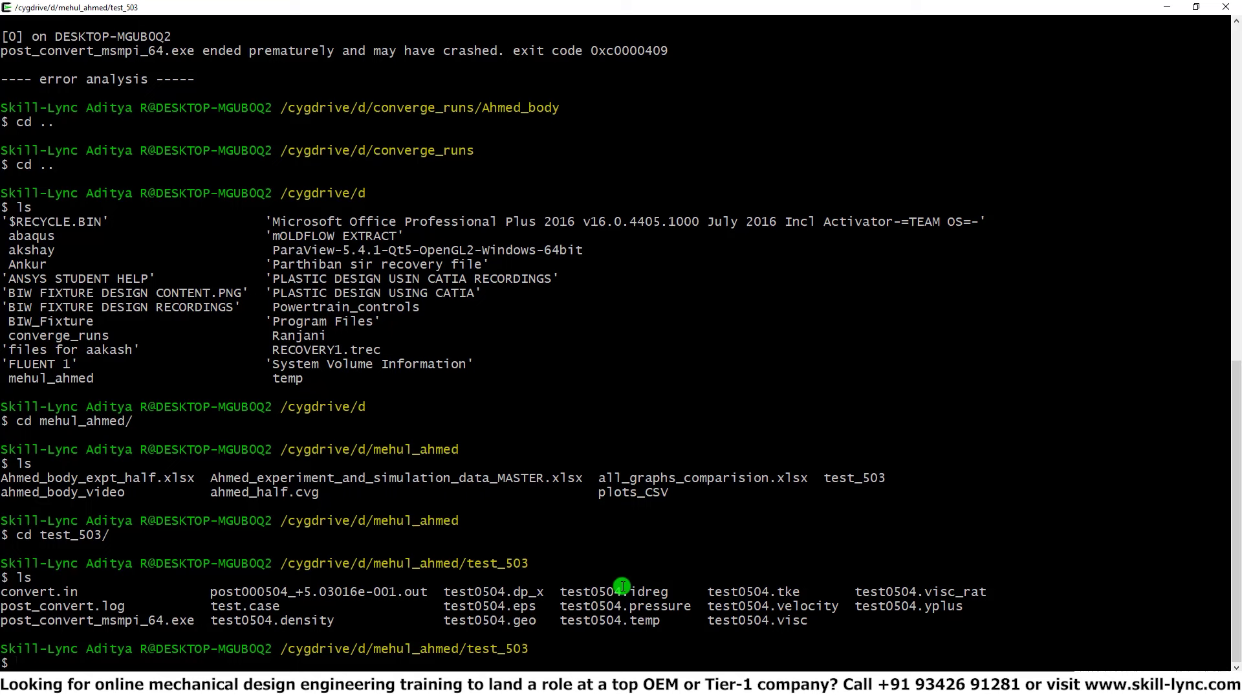
drag(71, 621, 156, 619)
click(207, 628)
text(msmpi)
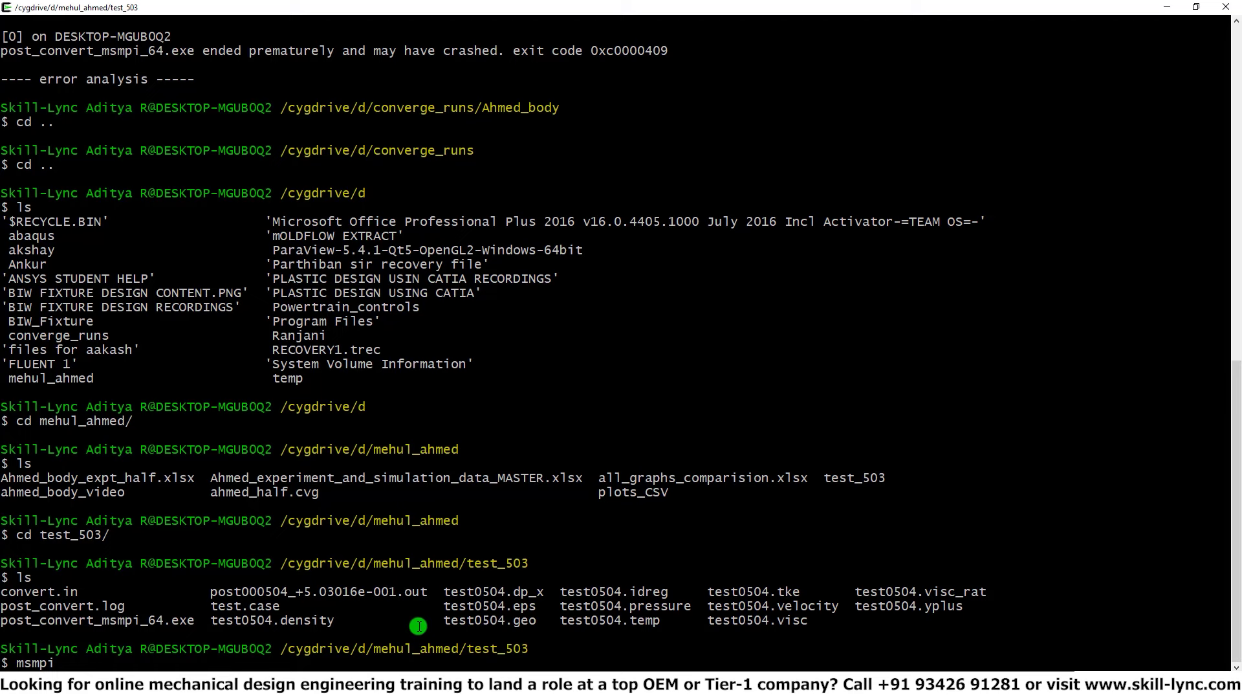
key(BackSpace)
key(BackSpace)
key(BackSpace)
key(BackSpace)
key(BackSpace)
Step: Run mpiexec.exe -n 2 post_convert_msmpi_64.exe in test_503 and allow the application access through the Windows firewall on private networks
scroll(290, 532, up, 6)
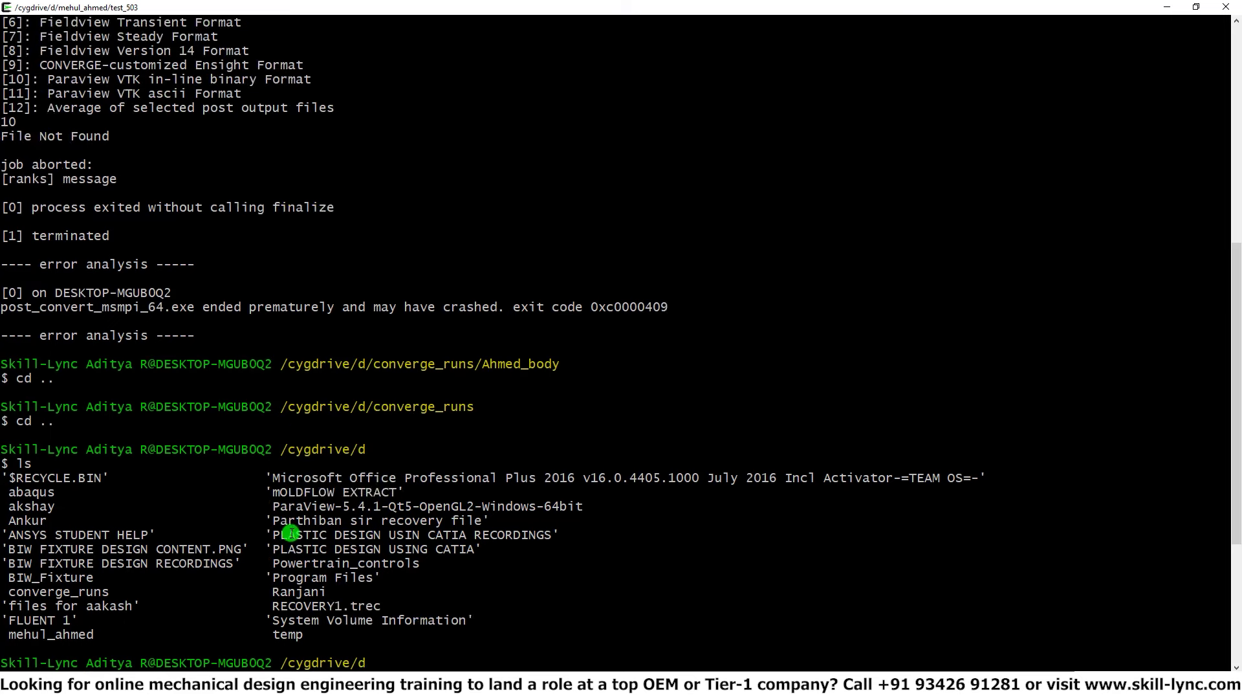
scroll(290, 532, up, 8)
scroll(290, 533, up, 3)
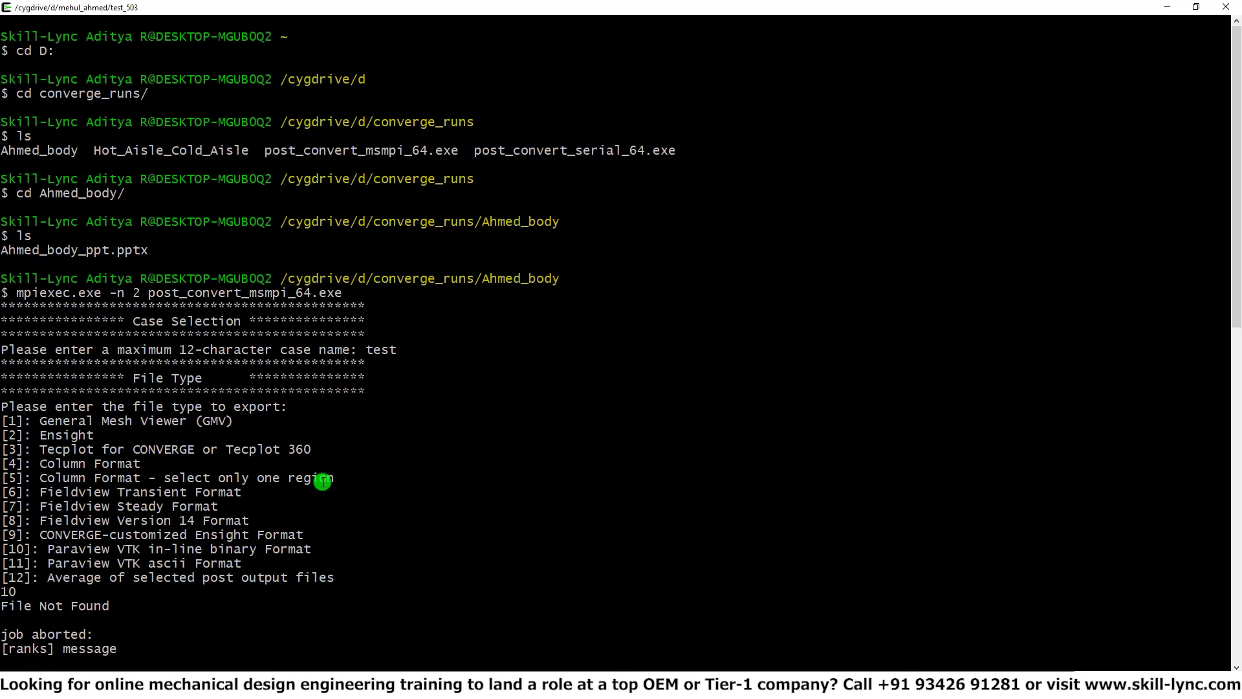
scroll(323, 482, down, 17)
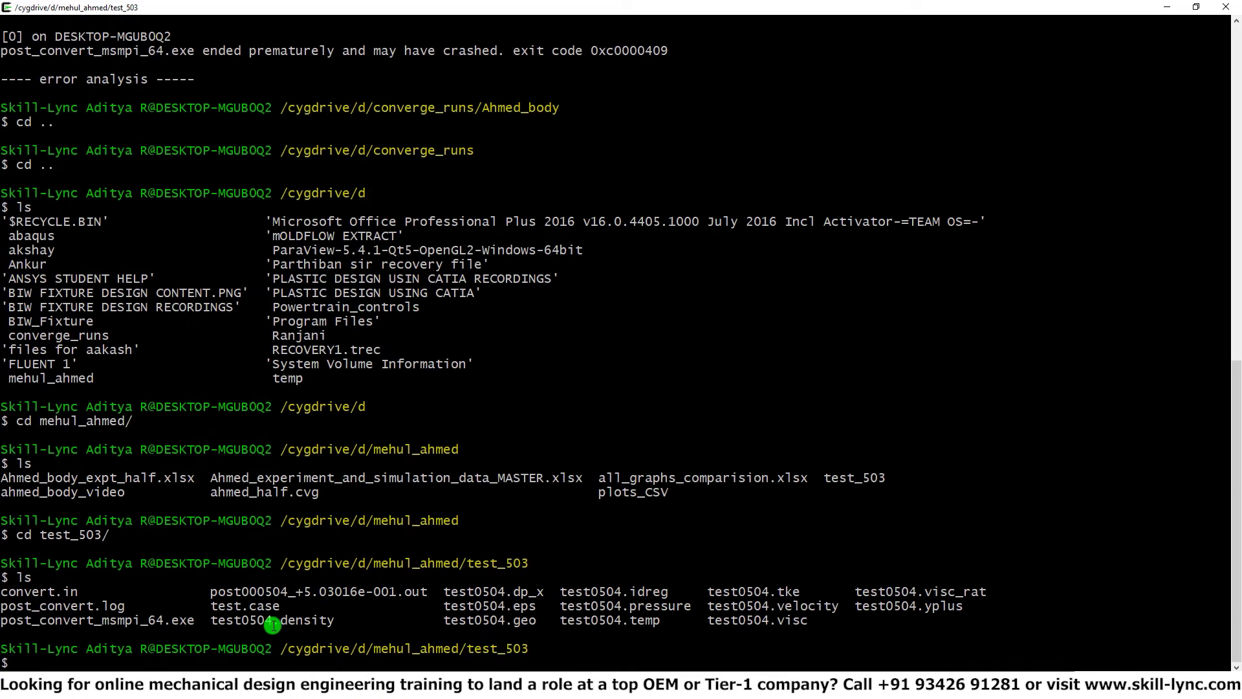
text(mpiexec.e)
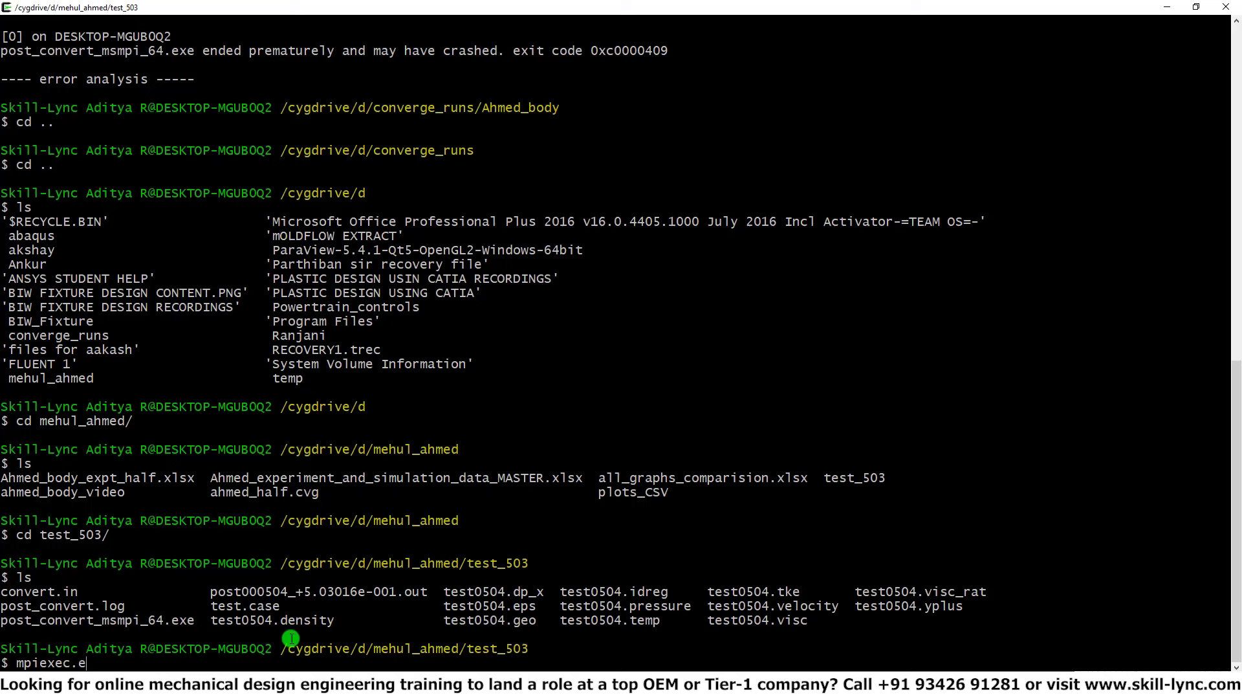
text(xe -n 2 post_convert_m)
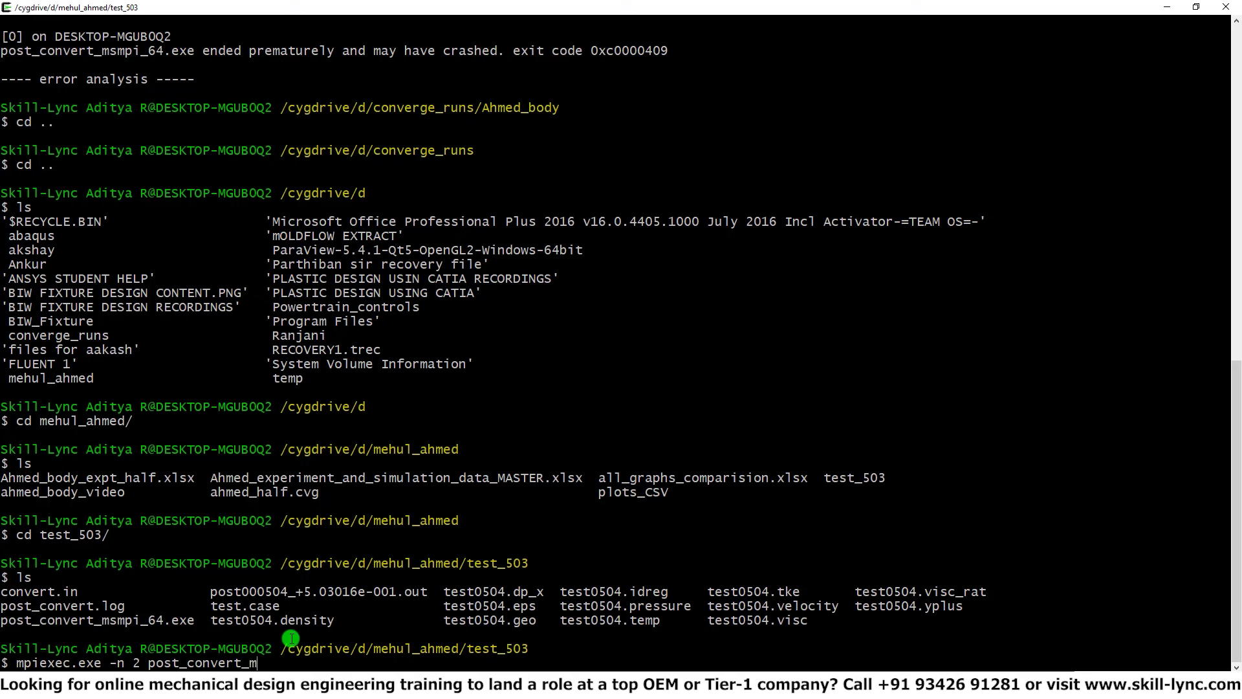
text(smpi_64.exe)
key(Return)
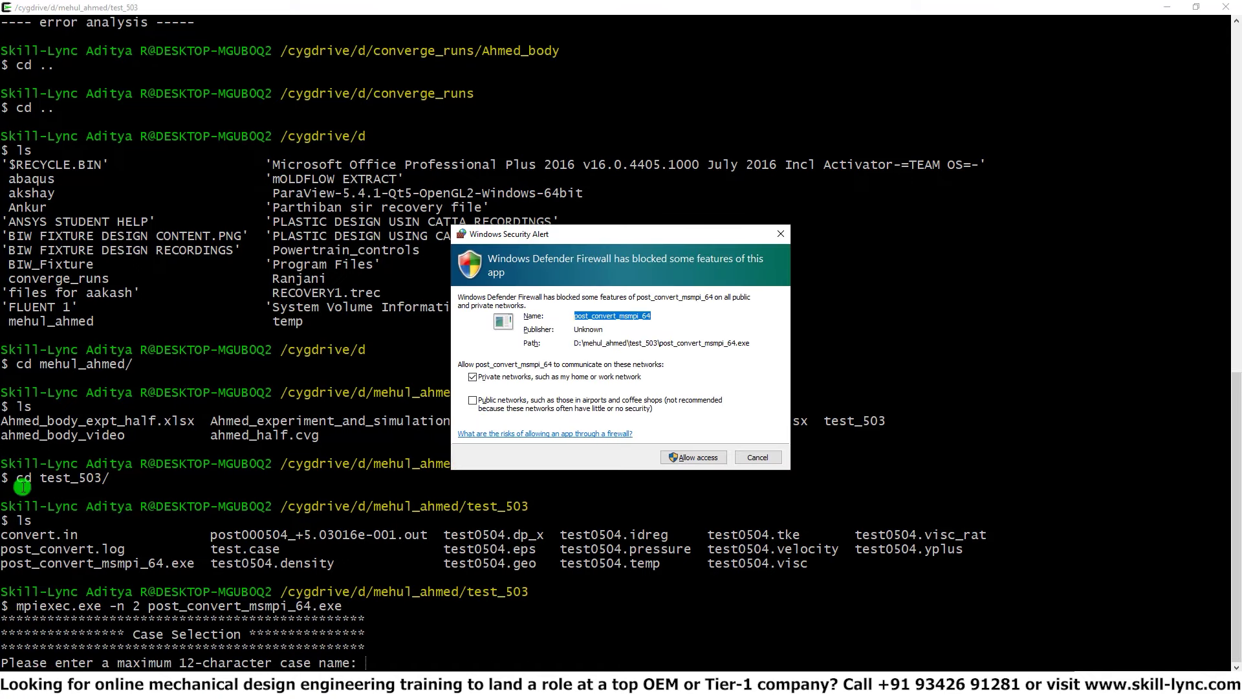
click(696, 457)
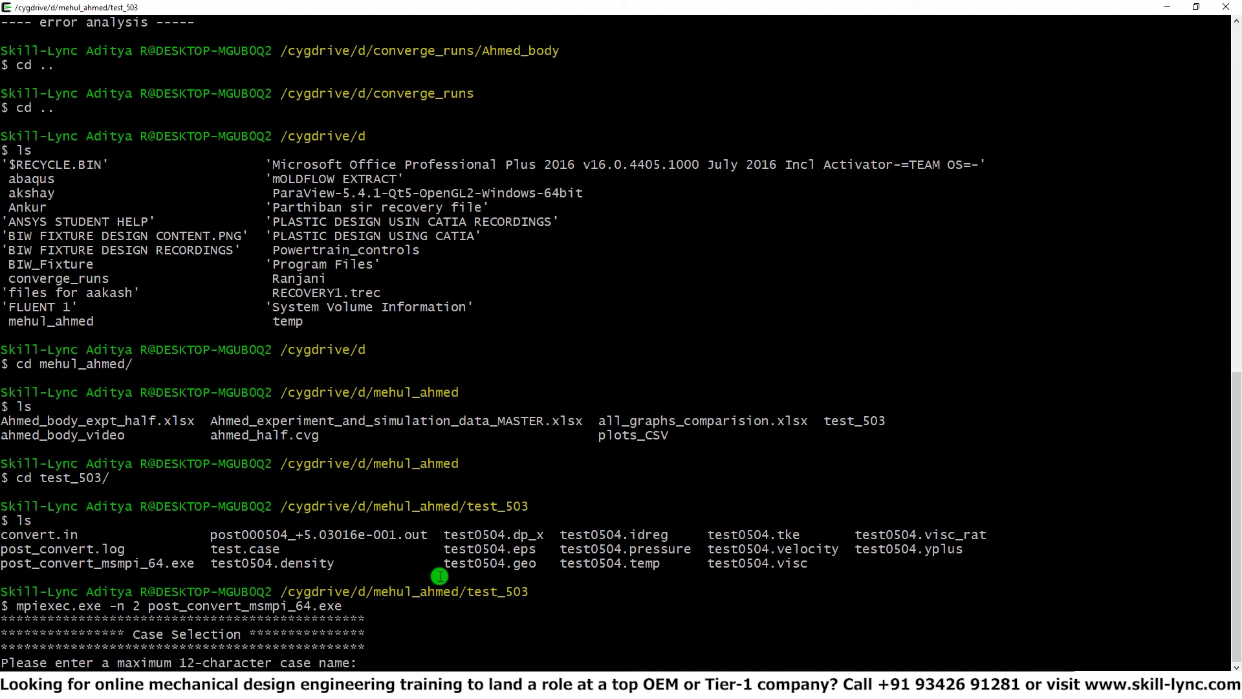
Step: Enter the person's first name in capitals as the case name and choose file type 10, Paraview VTK in-line binary Format
text(MEHUL)
key(Return)
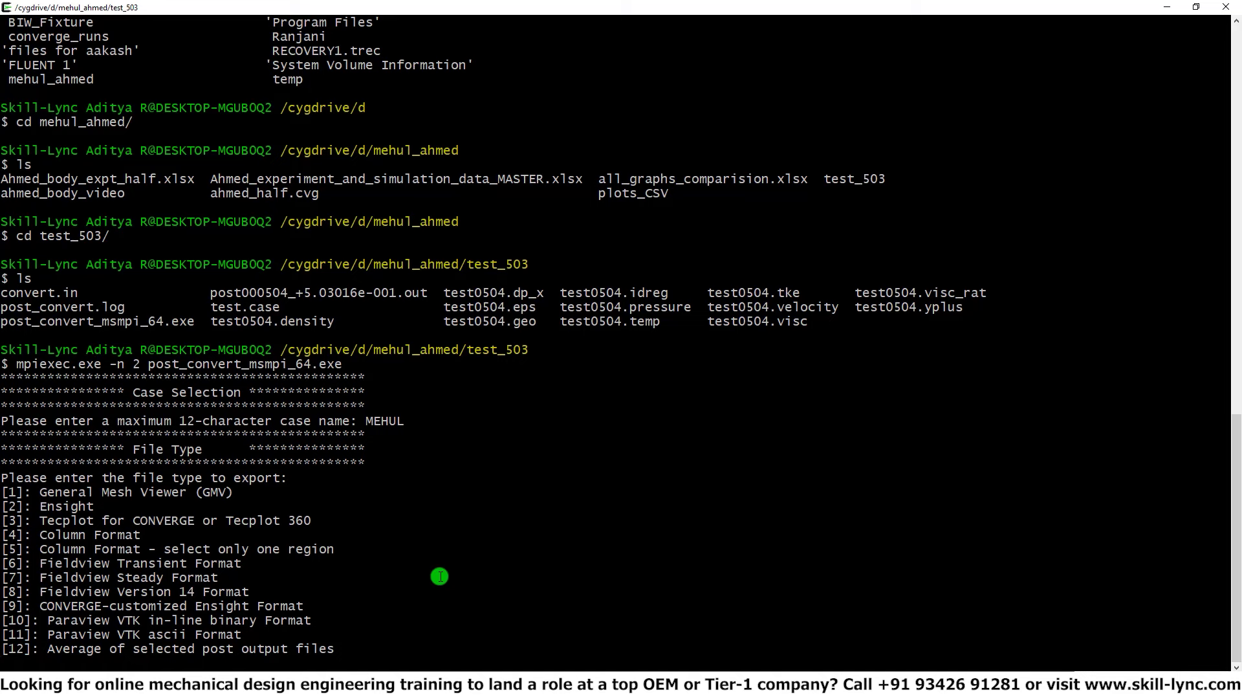
text(10)
key(Return)
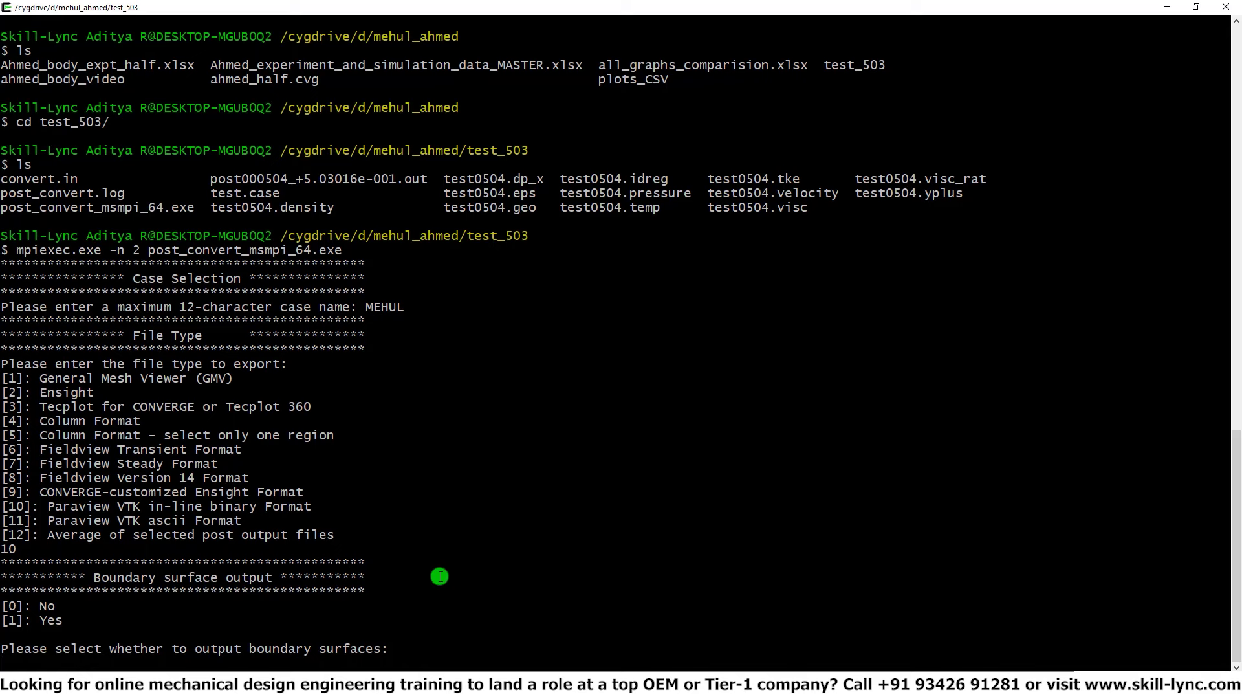
Step: Choose option 1 (Yes) to output the boundary surfaces
triple_click(66, 619)
triple_click(60, 608)
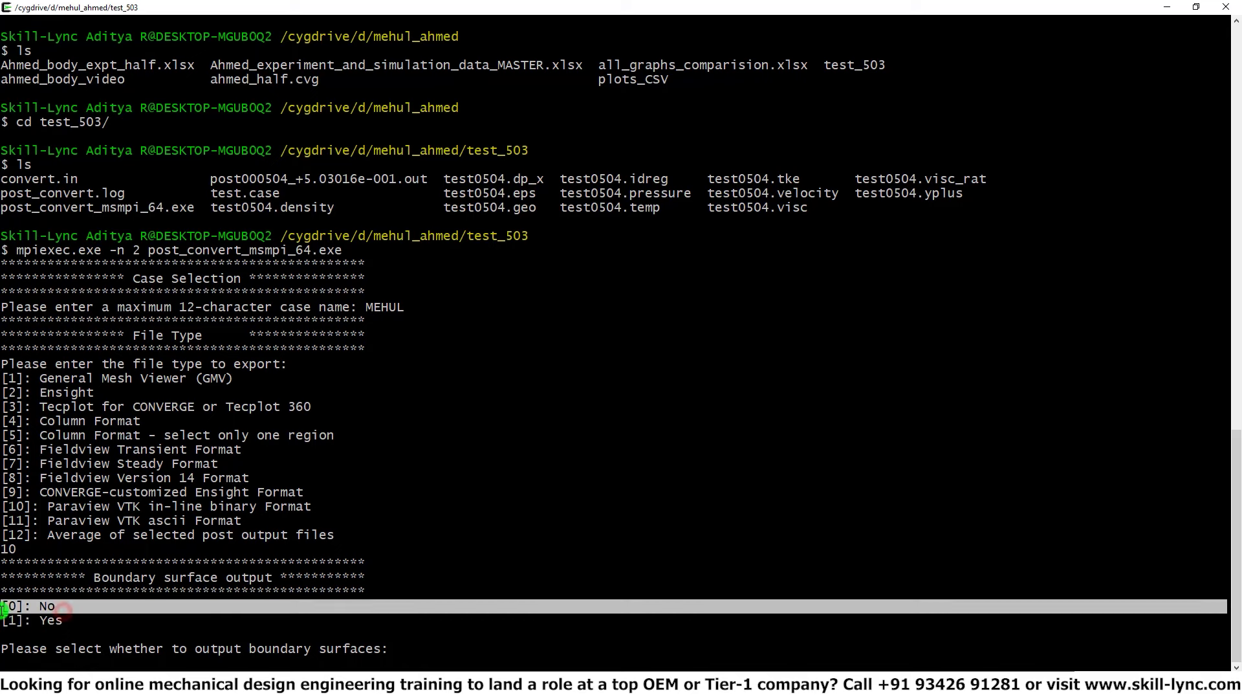
drag(86, 625, 2, 623)
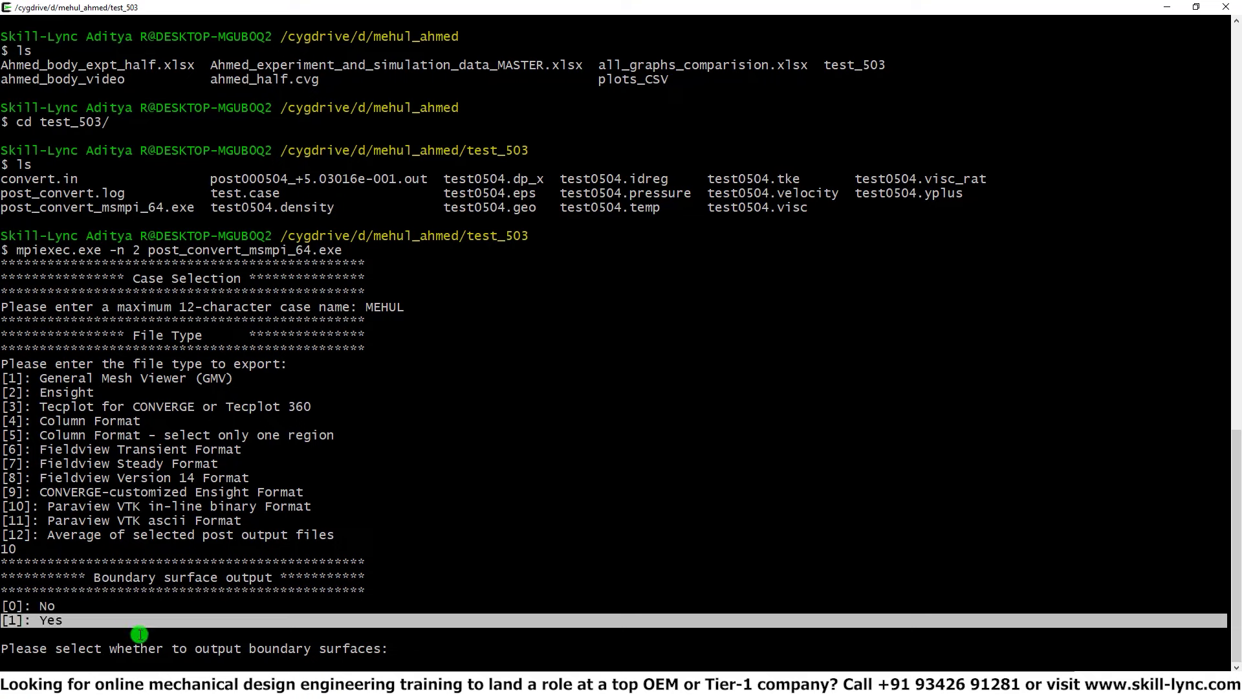
click(140, 635)
text(1)
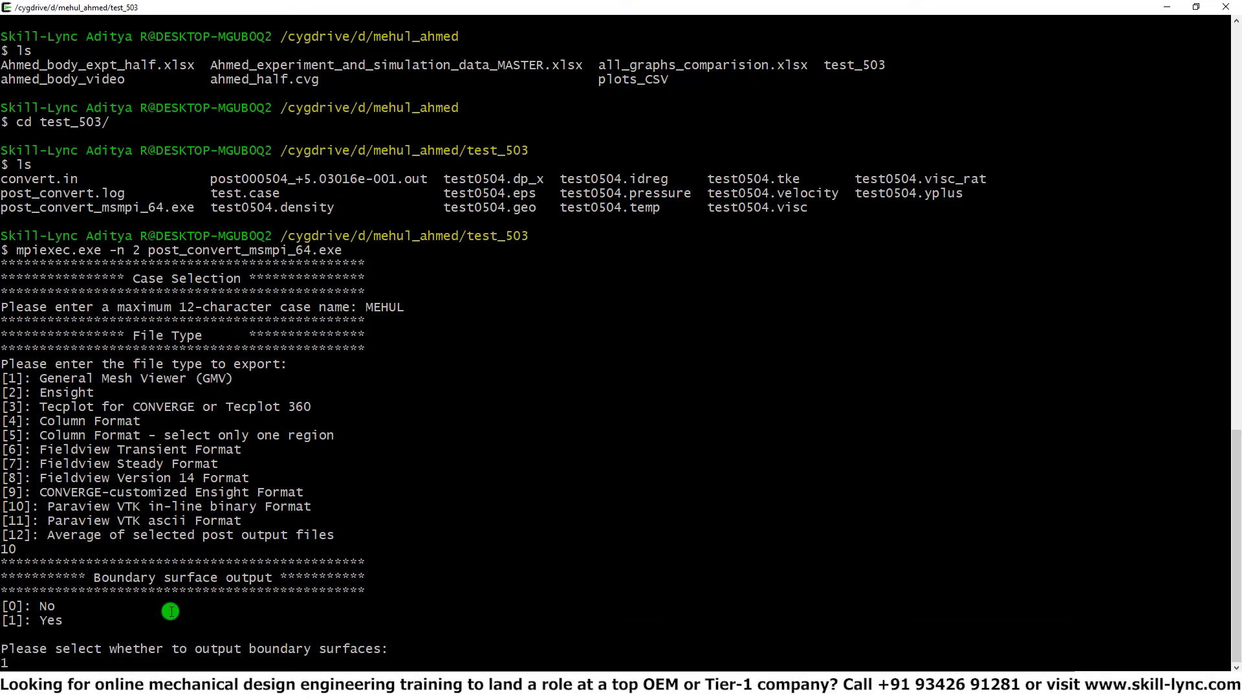
key(Return)
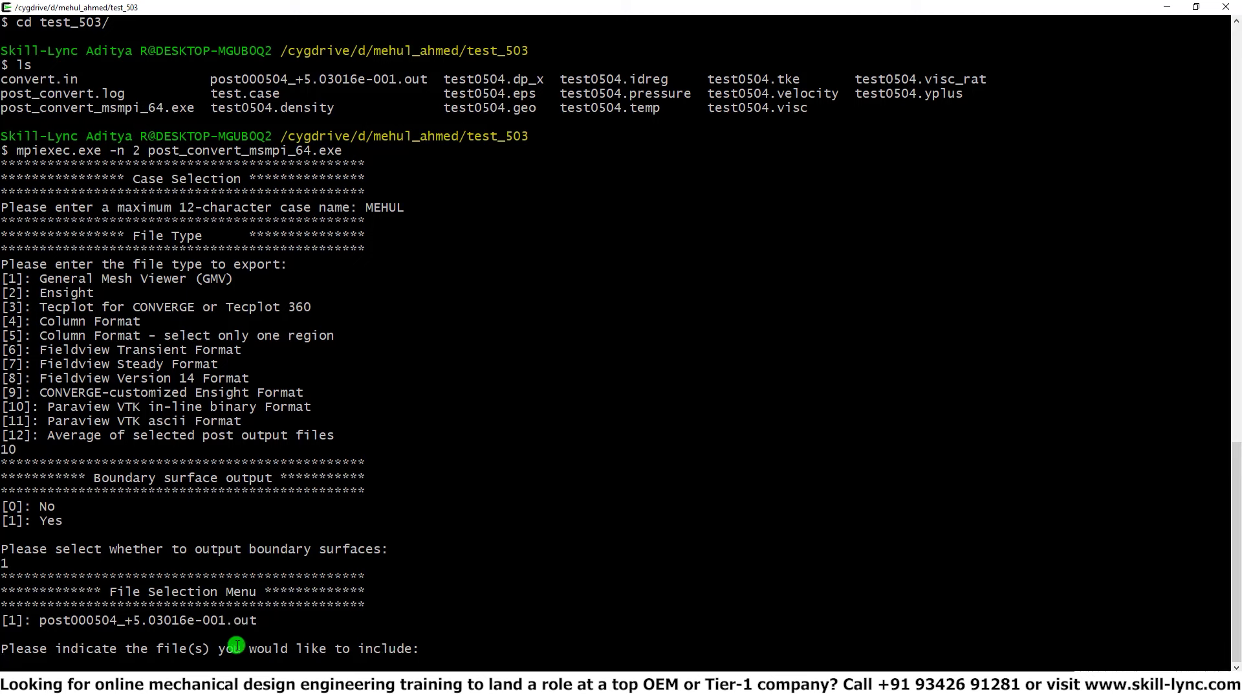
Step: Include all post files and all cell variables in the conversion by answering both selections with all
drag(194, 618, 3, 609)
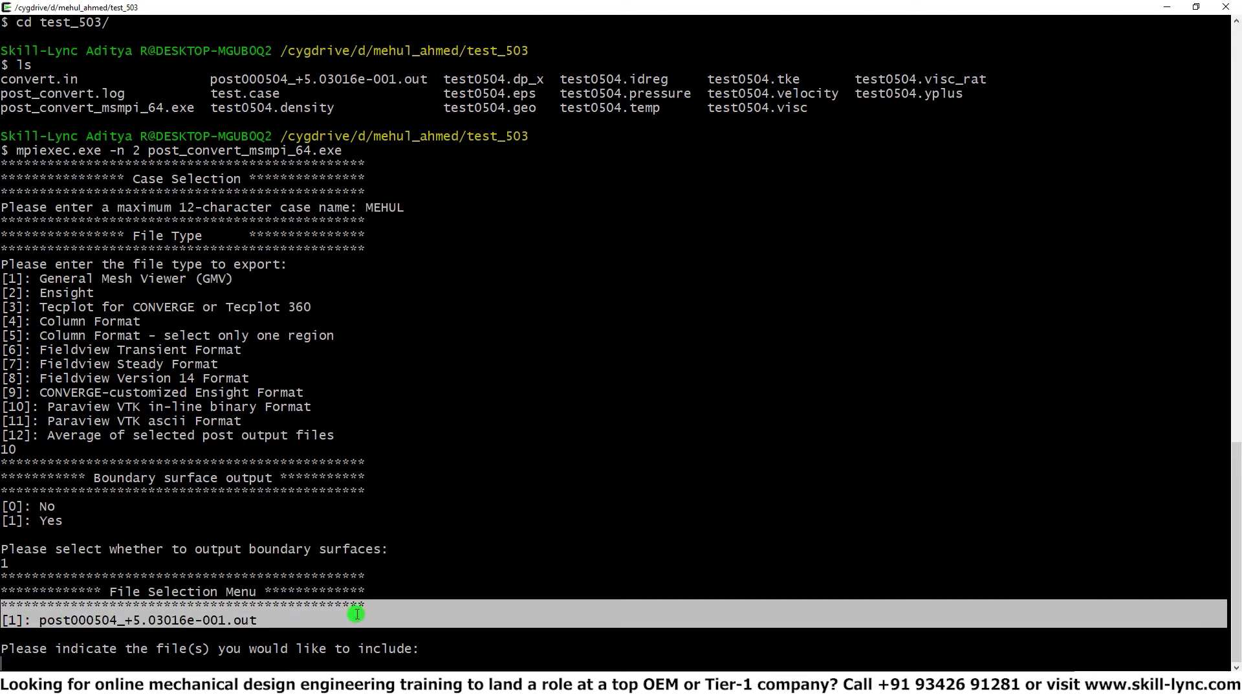
click(488, 569)
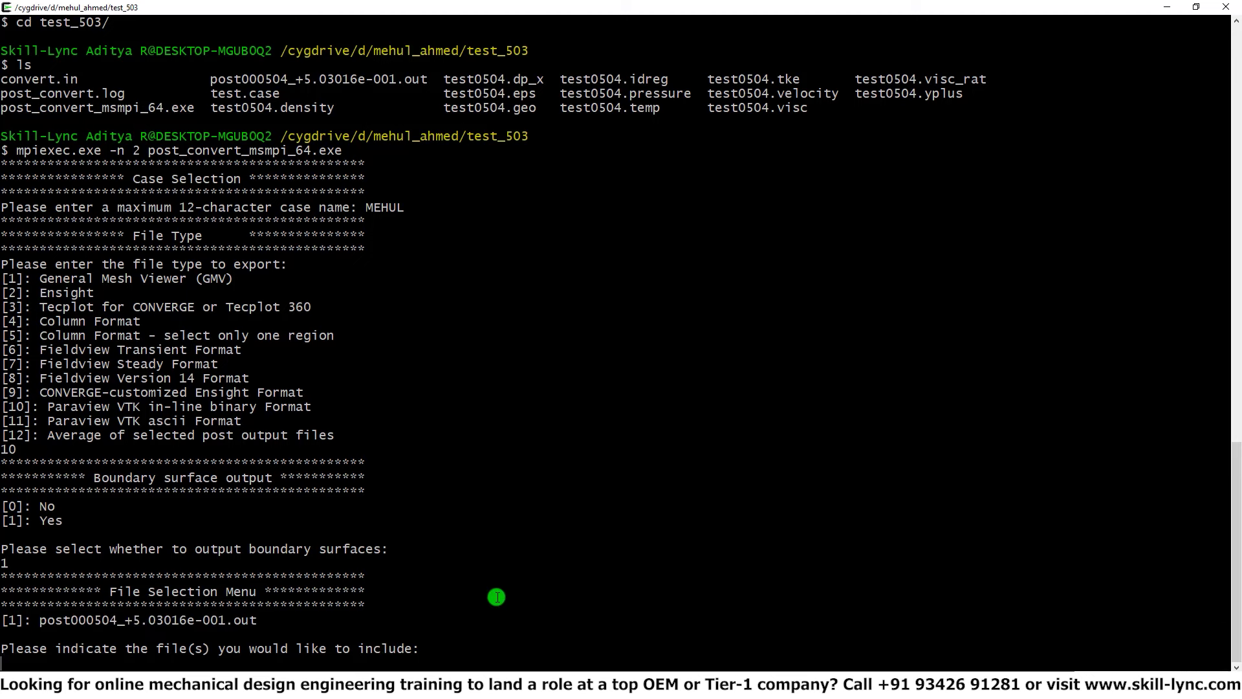
text(all)
key(Return)
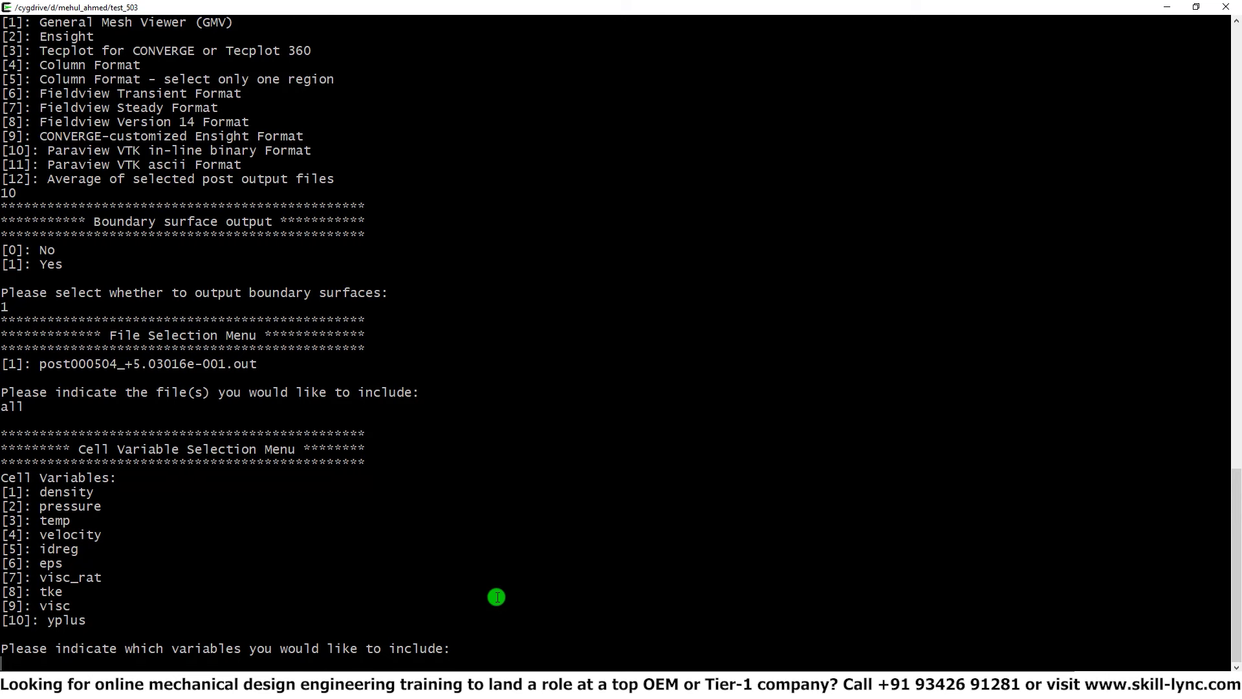
text(all)
key(Return)
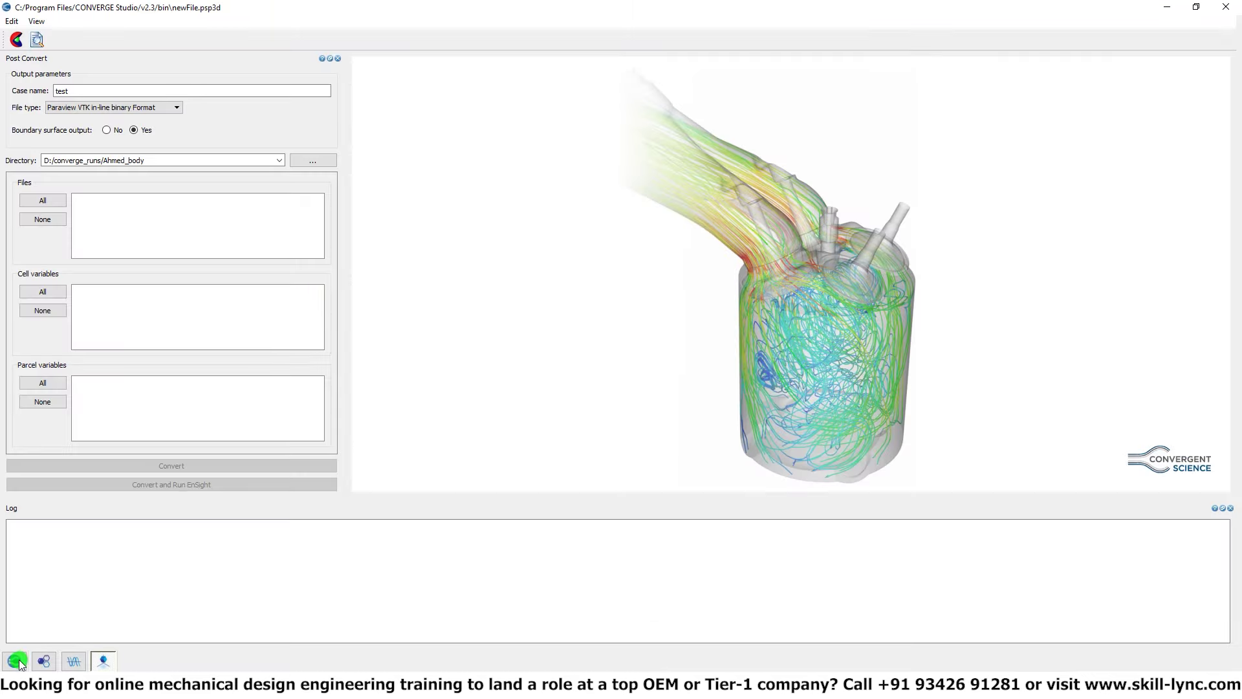
Step: Switch to CONVERGE Studio's case setup and open the Output files settings
click(14, 659)
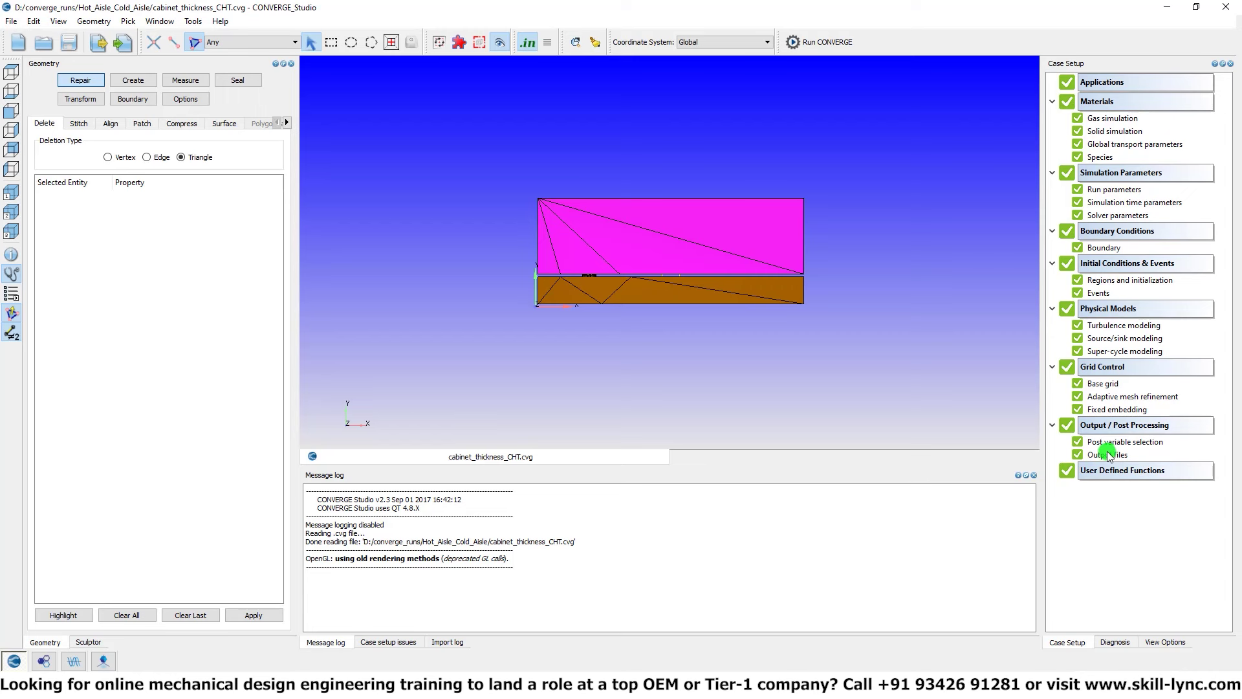
click(1105, 457)
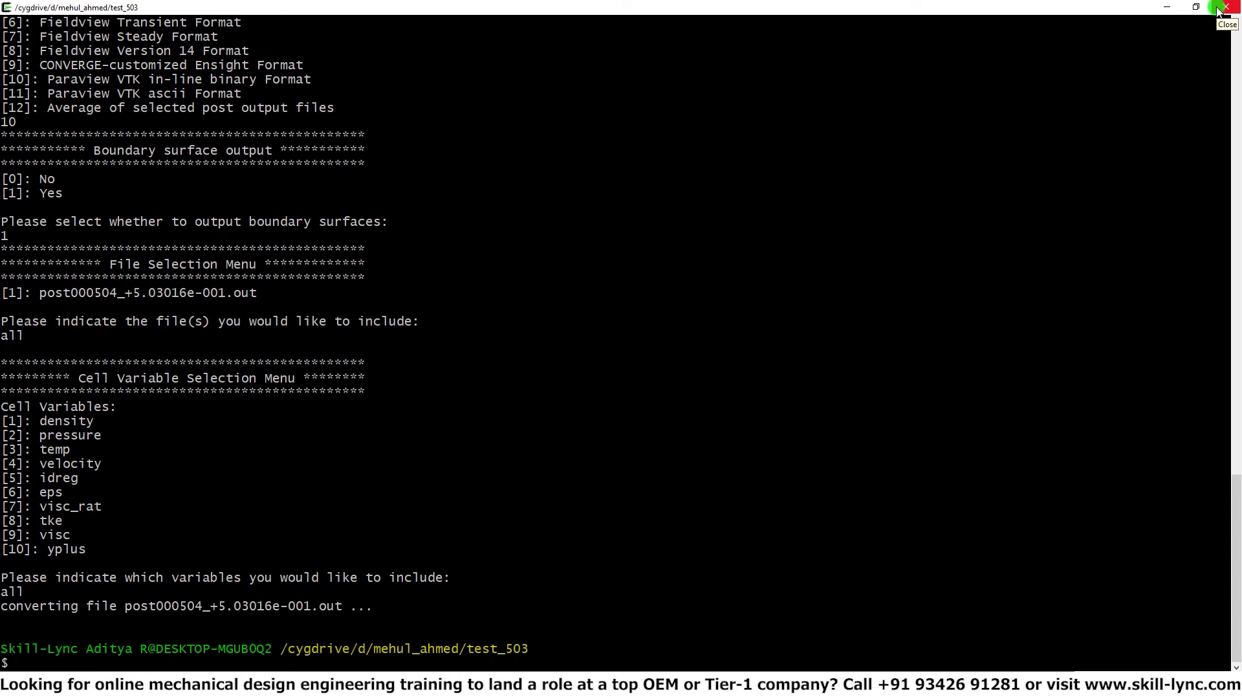
Step: Review the conversion choices in the Cygwin terminal and examine the converted files in the test_503 folder
scroll(560, 385, up, 6)
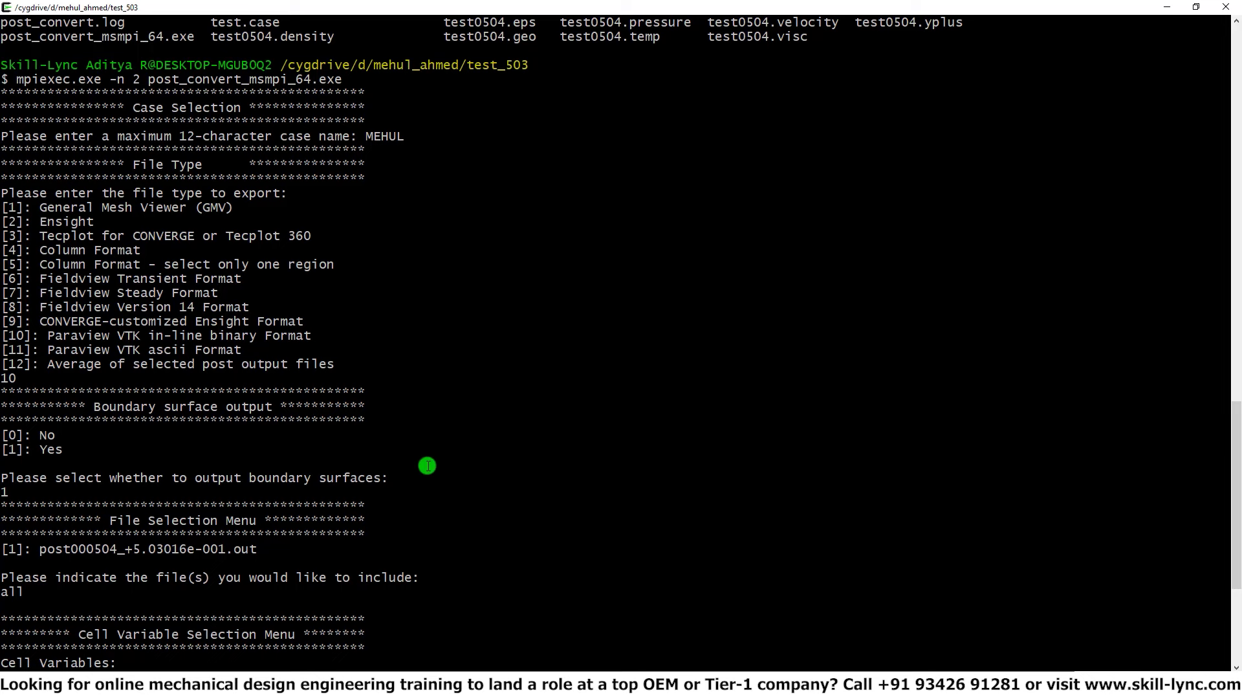
click(439, 685)
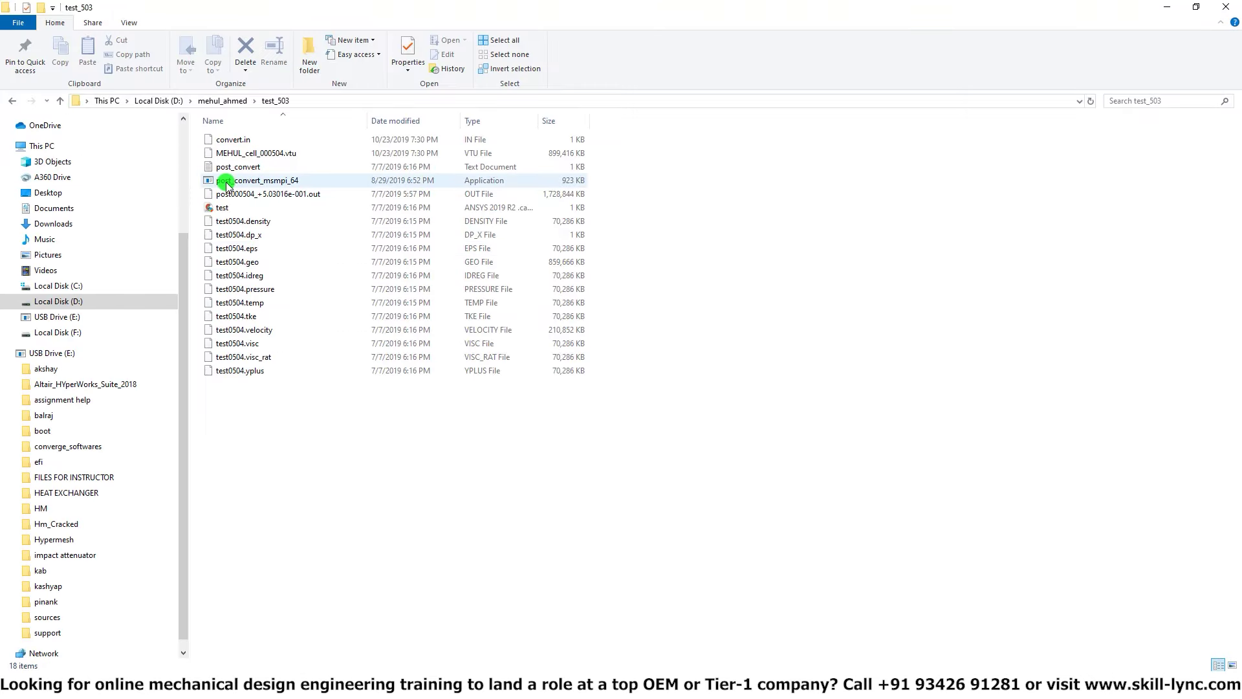
click(225, 183)
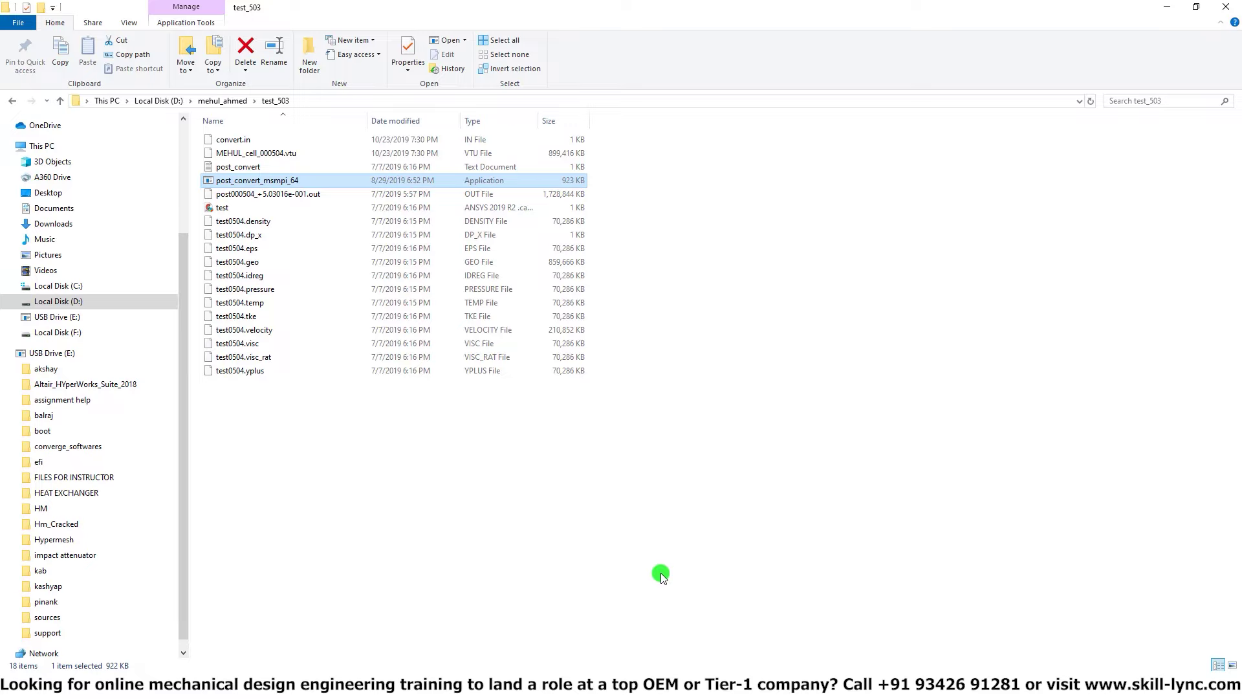
click(354, 518)
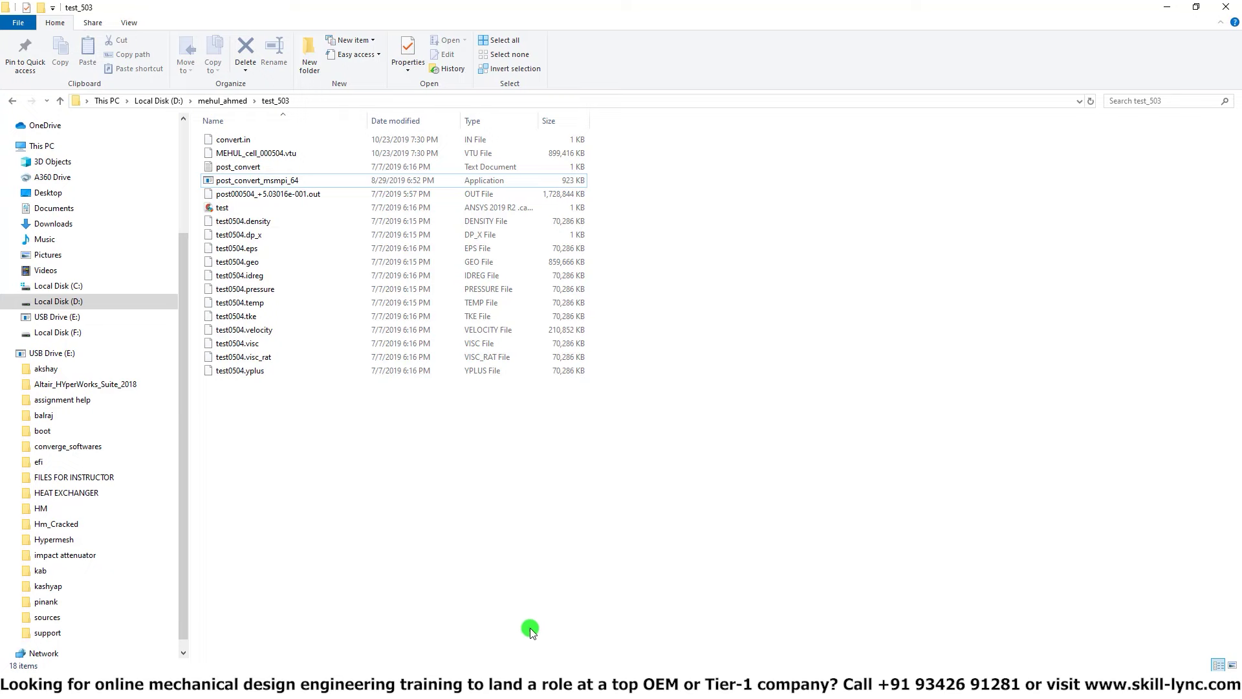
click(651, 686)
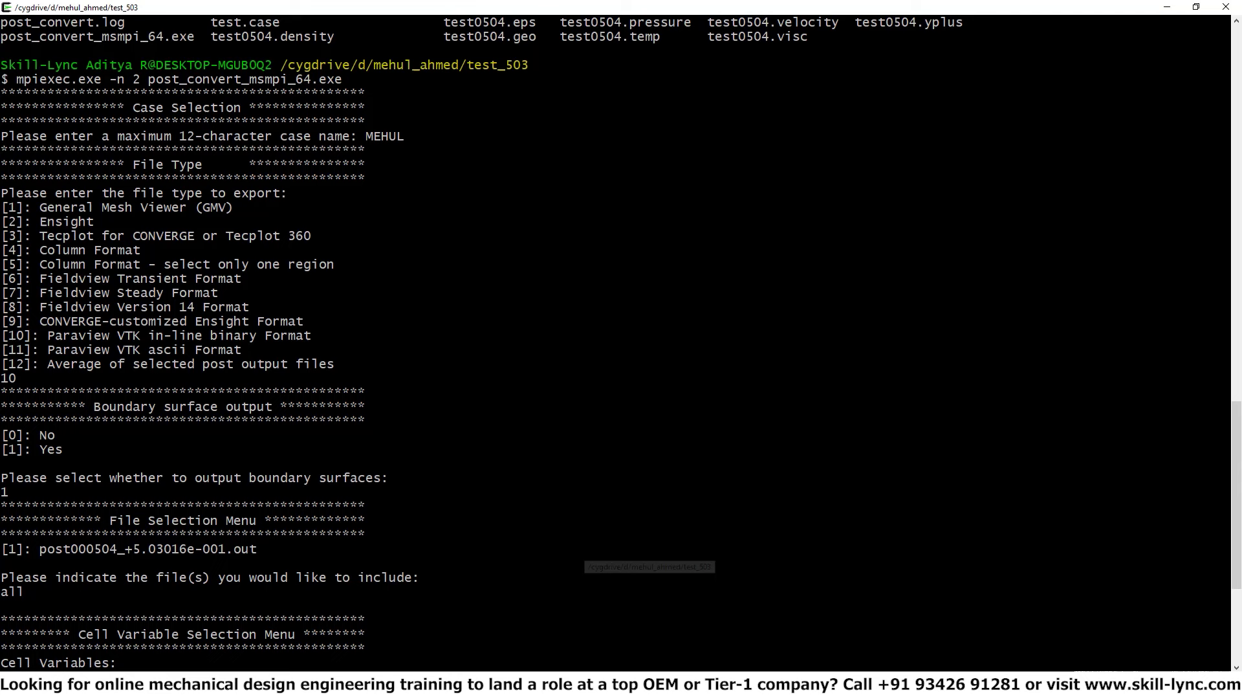
click(651, 685)
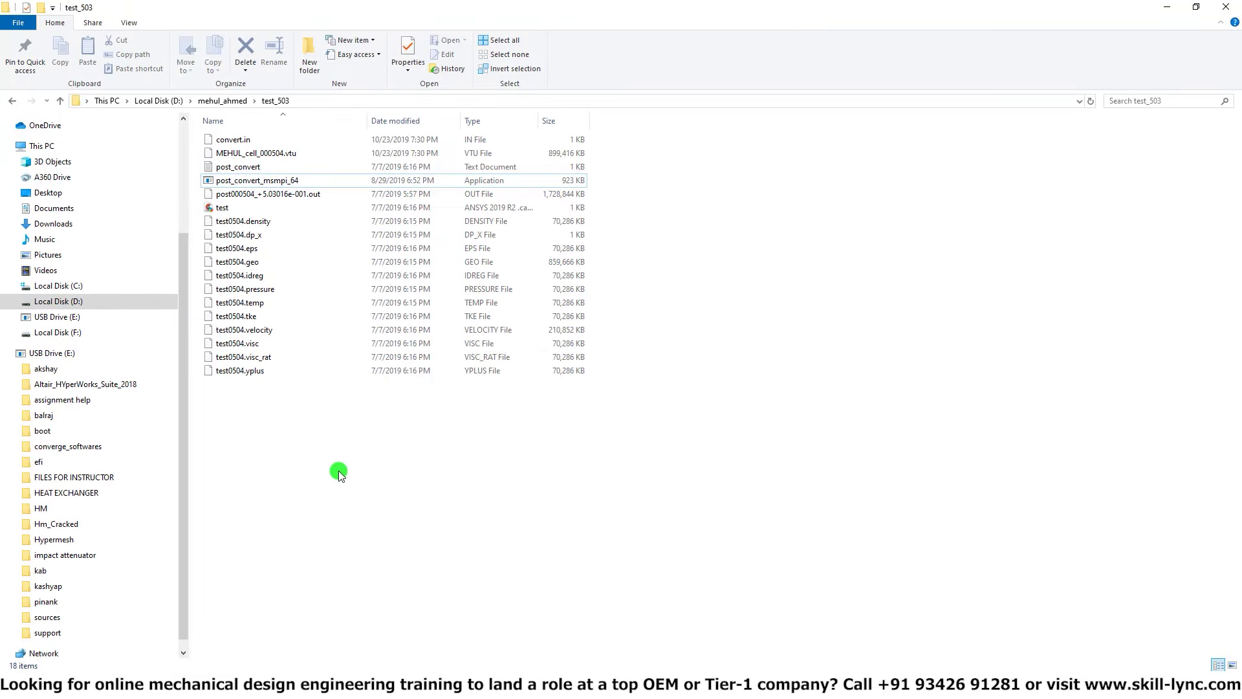
Step: Return to CONVERGE Studio, check the output write intervals and the simulation end time, and close both dialogs
click(512, 665)
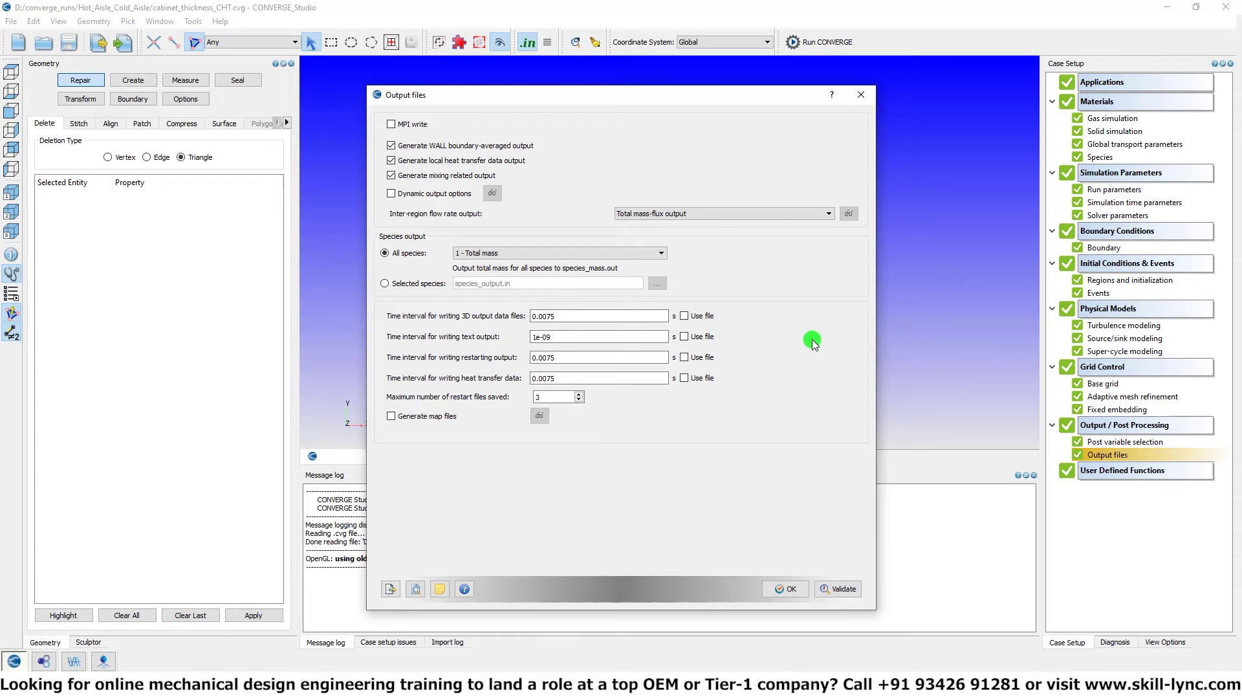
drag(712, 98, 735, 66)
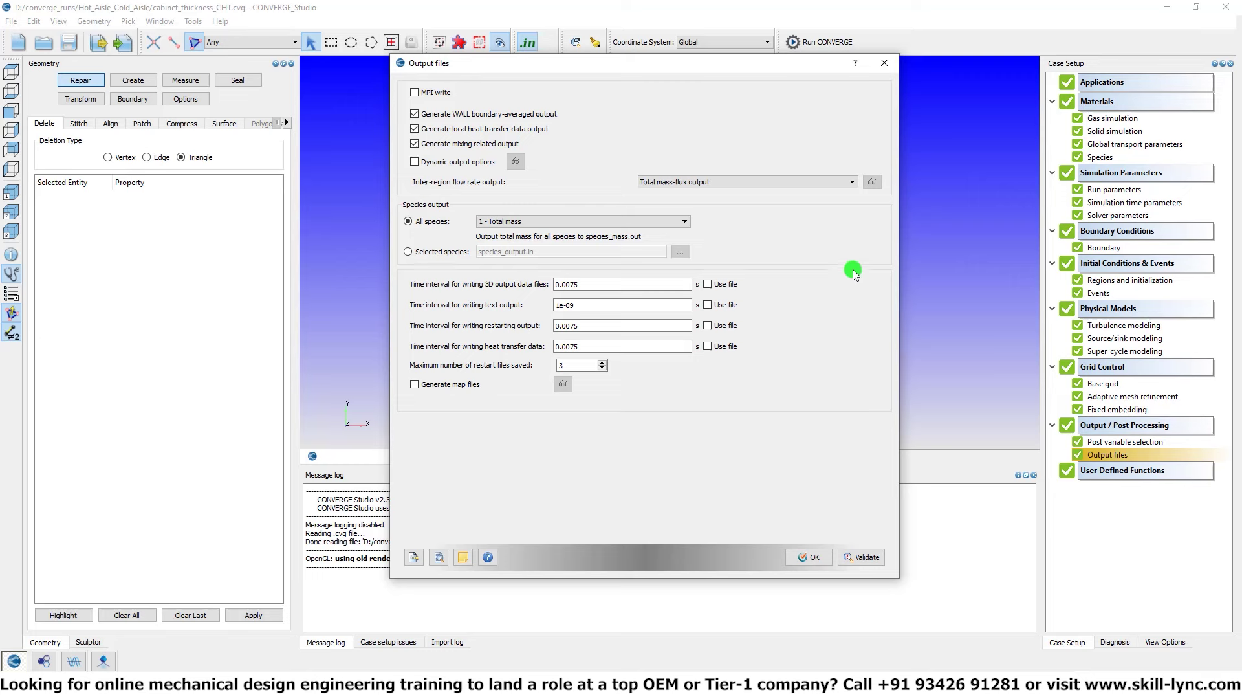
click(1147, 203)
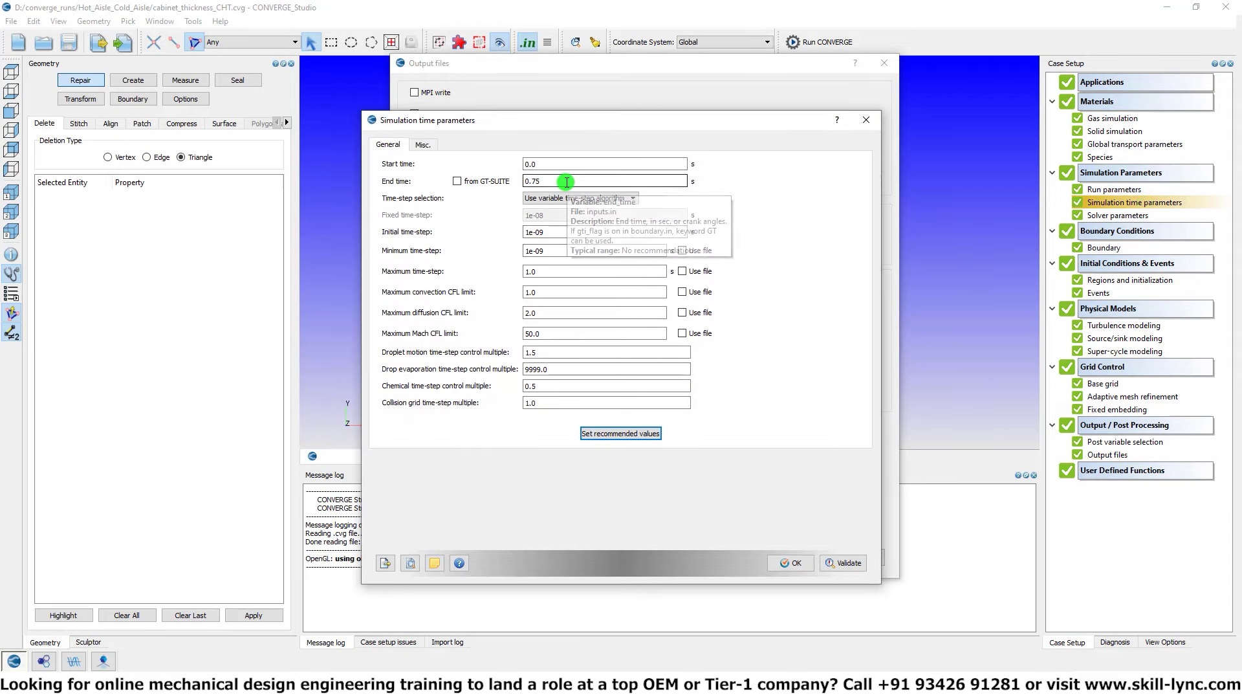
click(866, 121)
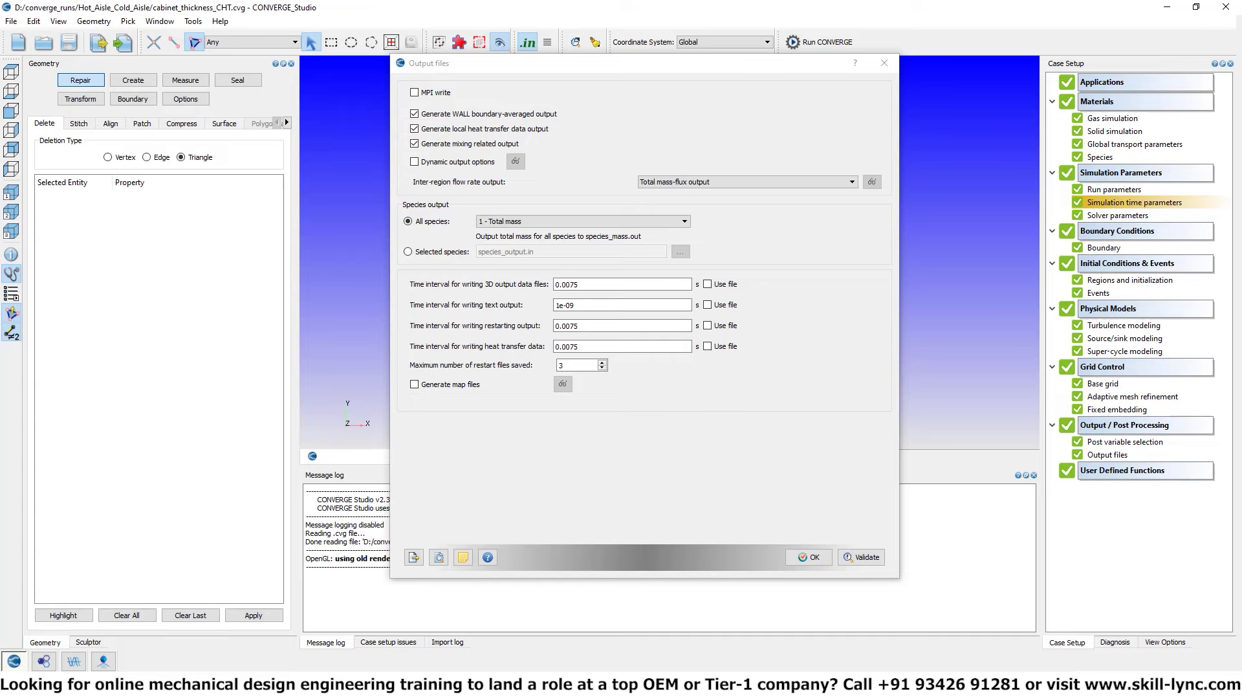
click(884, 63)
Step: Find and open Paint with a blank canvas
key(super)
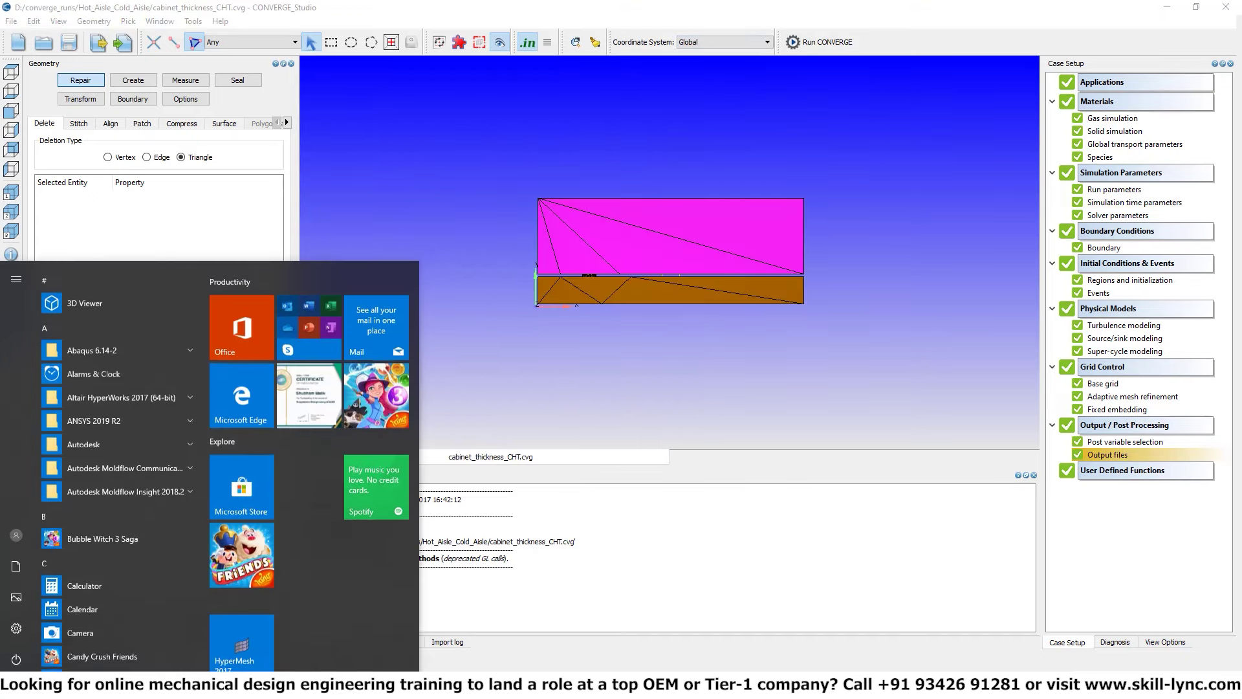
text(pain)
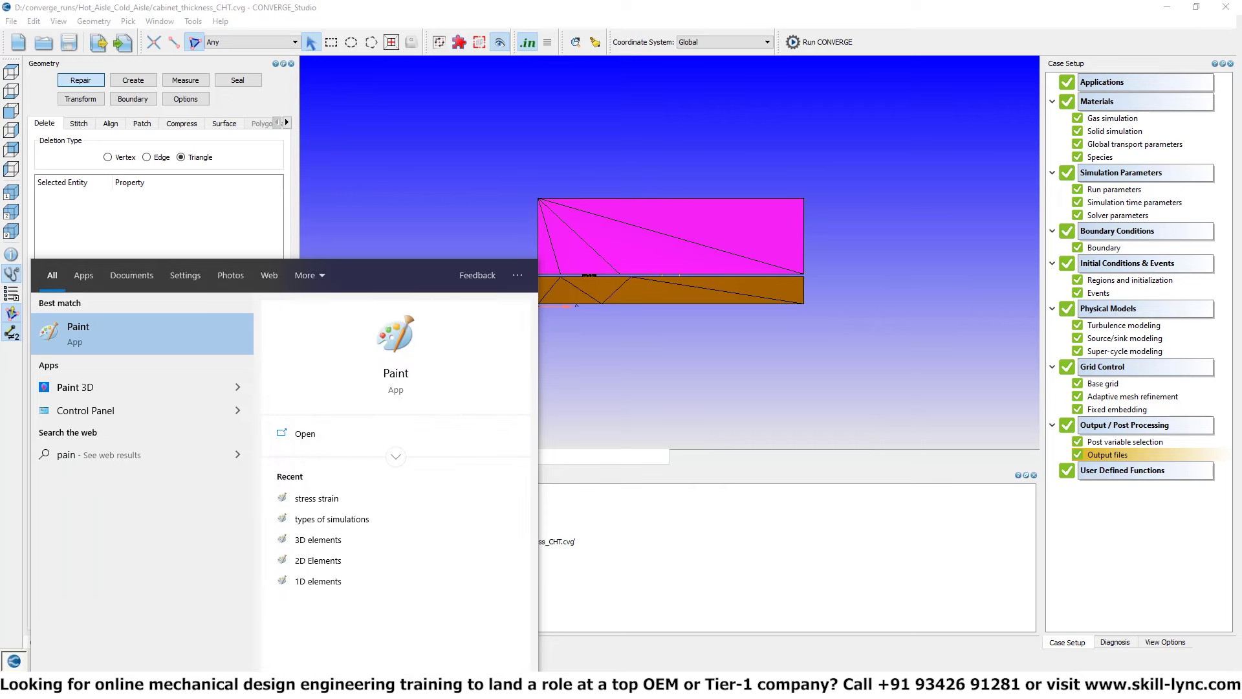
key(Return)
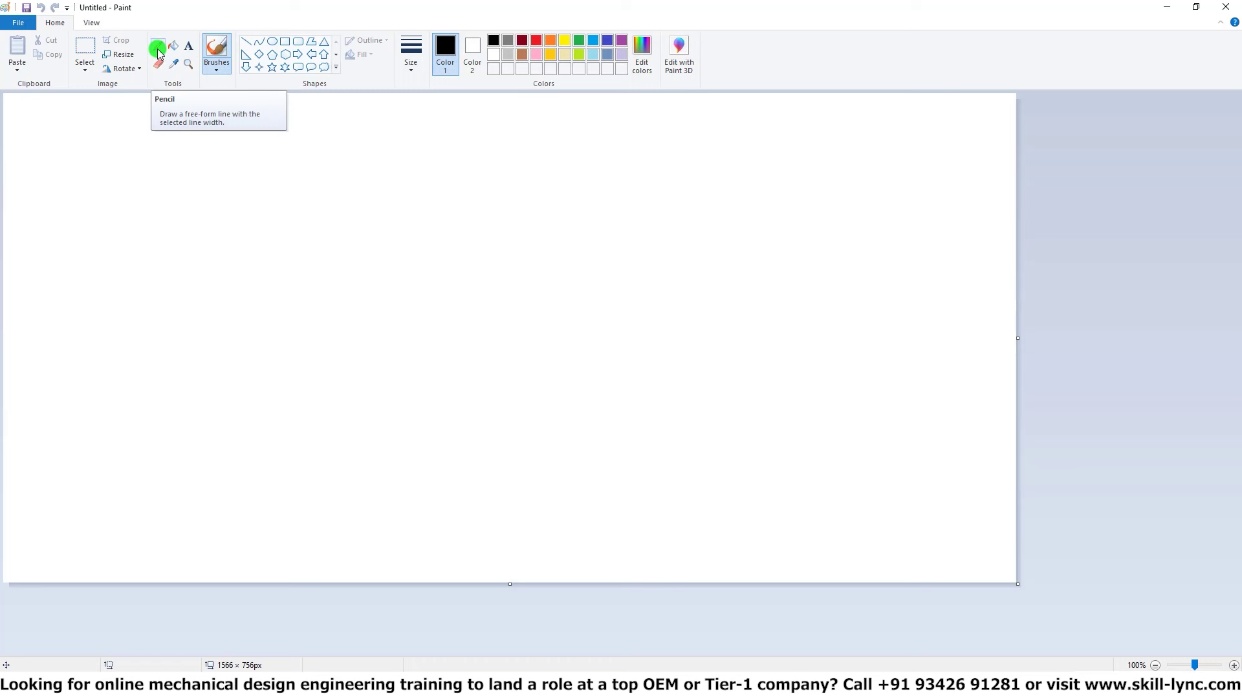
Step: Choose a pencil-style brush and handwrite "0.75 s → 100 files" with "x ← 1" on the line below
click(216, 64)
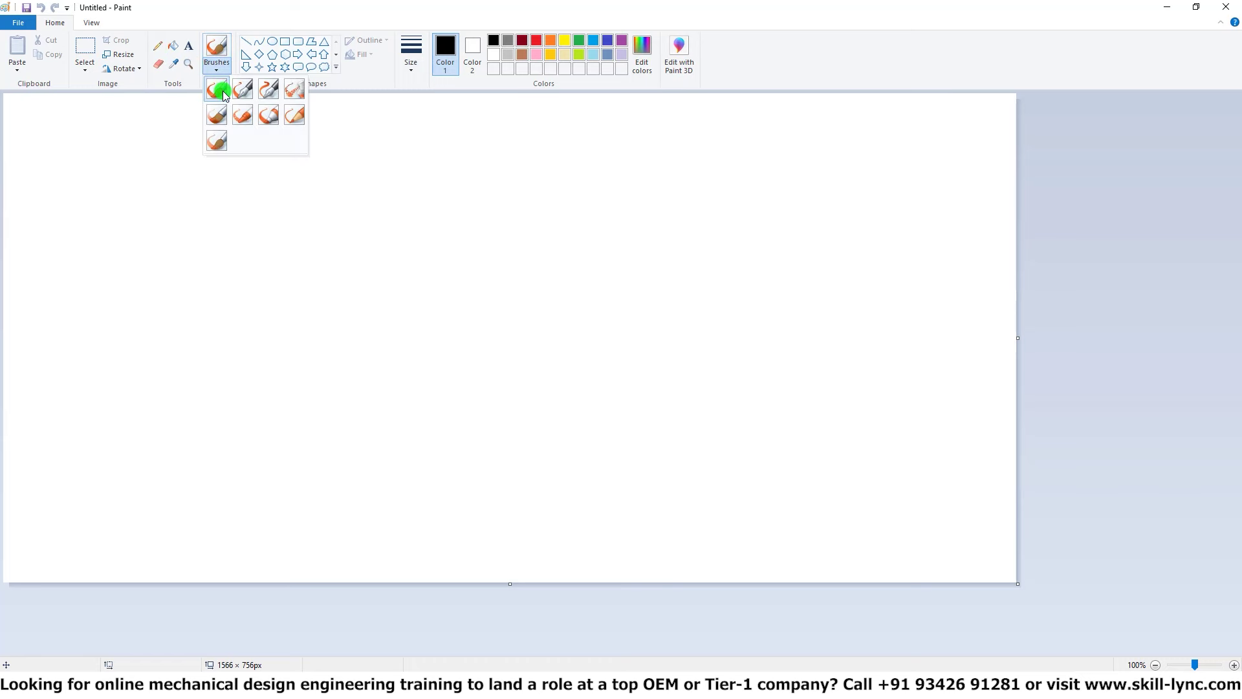
click(294, 110)
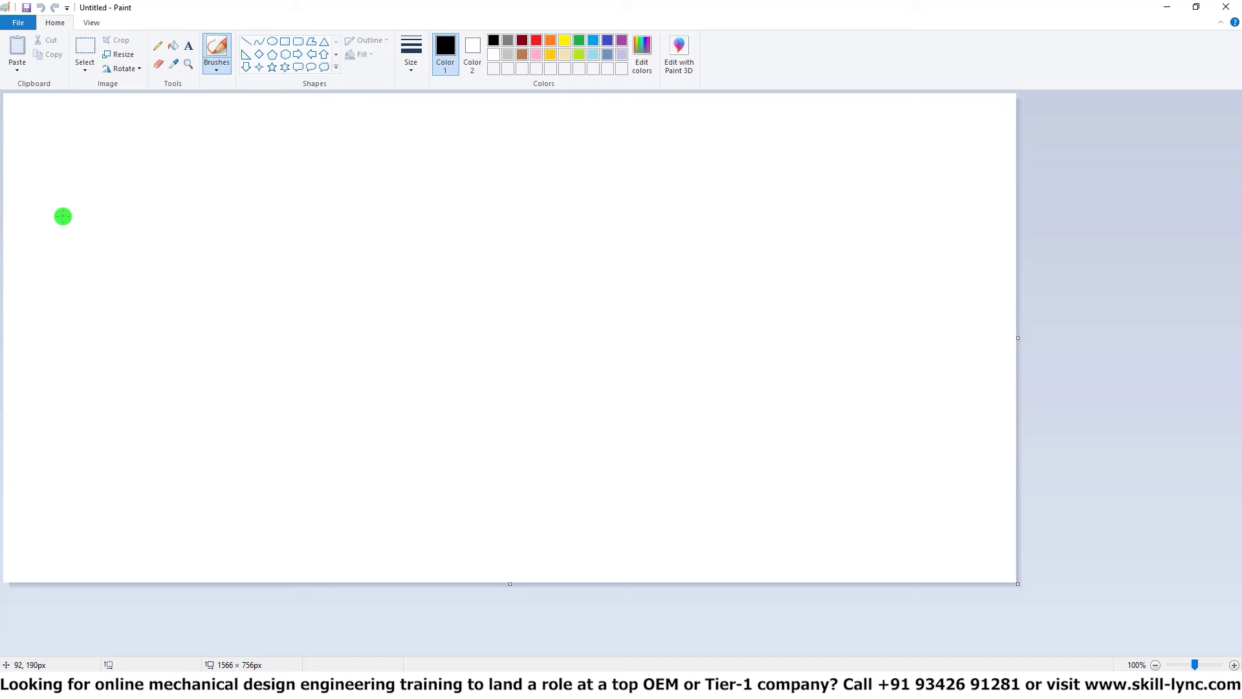
drag(141, 195, 139, 195)
mouse_move(150, 203)
mouse_down()
mouse_move(199, 194)
mouse_move(201, 219)
mouse_move(326, 206)
mouse_move(317, 222)
mouse_up()
drag(376, 184, 381, 210)
mouse_move(390, 188)
mouse_down()
mouse_move(390, 202)
mouse_move(401, 188)
mouse_move(418, 211)
mouse_move(430, 194)
mouse_move(418, 189)
mouse_up()
mouse_move(453, 184)
mouse_down()
mouse_move(476, 208)
mouse_move(508, 197)
mouse_move(512, 212)
mouse_up()
mouse_move(412, 265)
mouse_down()
mouse_move(418, 254)
mouse_move(426, 294)
mouse_up()
drag(417, 295, 460, 298)
mouse_move(285, 293)
mouse_down()
mouse_move(346, 294)
mouse_move(288, 307)
mouse_up()
mouse_move(175, 297)
mouse_down()
mouse_move(203, 313)
mouse_move(198, 283)
mouse_up()
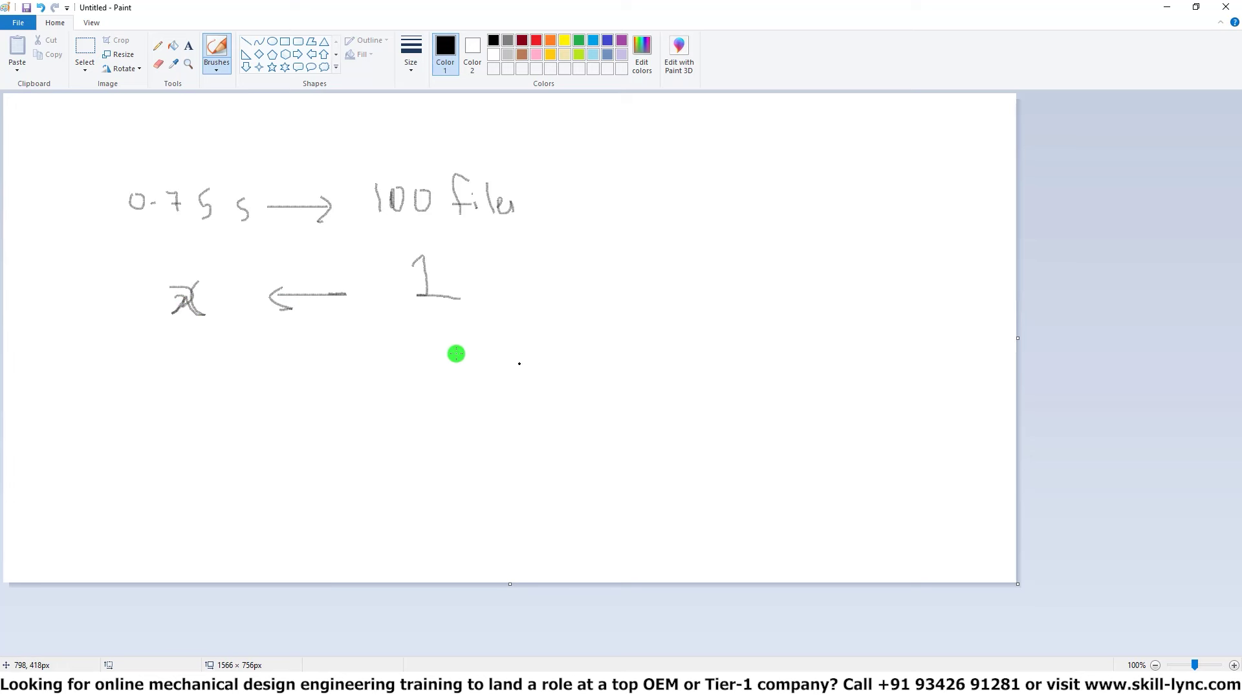
Step: Write the equation "x = 0.75 / 100 =" below the two handwritten lines
mouse_move(257, 388)
mouse_down()
mouse_move(258, 414)
mouse_move(277, 396)
mouse_move(289, 412)
mouse_move(368, 396)
mouse_move(382, 406)
mouse_up()
mouse_move(446, 378)
mouse_down()
mouse_move(510, 401)
mouse_move(520, 380)
mouse_up()
click(471, 389)
drag(433, 424, 600, 414)
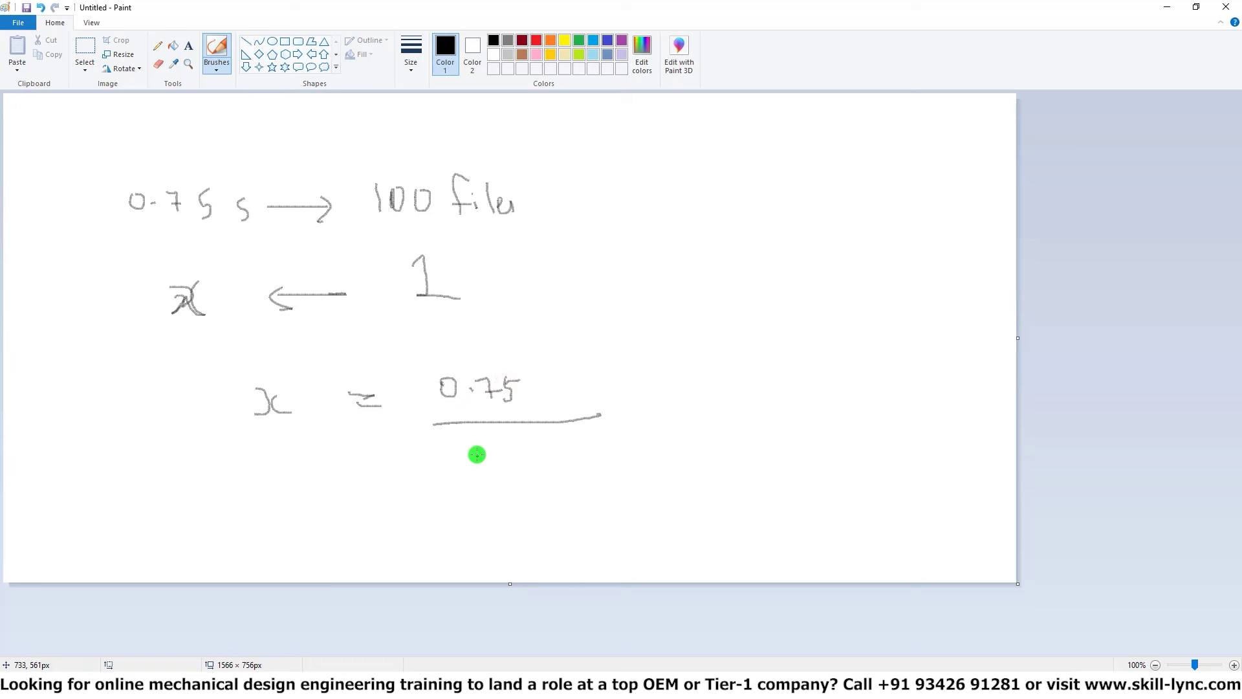
mouse_move(476, 453)
mouse_down()
mouse_move(480, 472)
mouse_move(555, 453)
mouse_up()
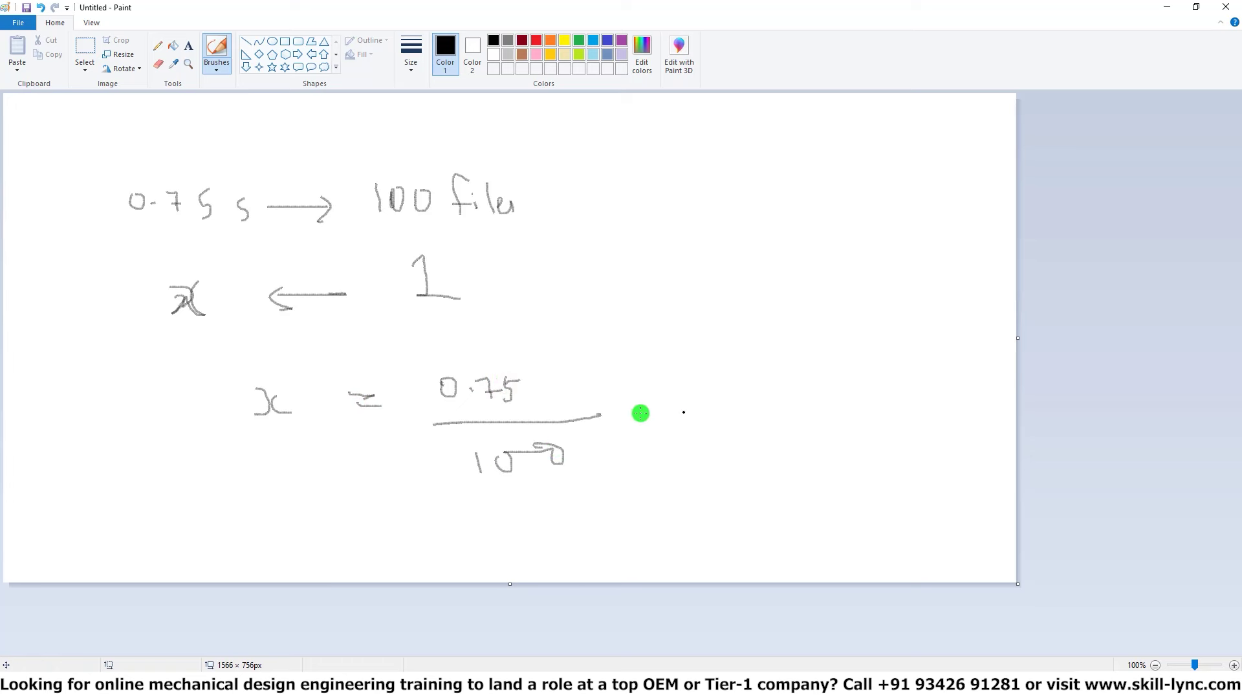
drag(643, 412, 686, 424)
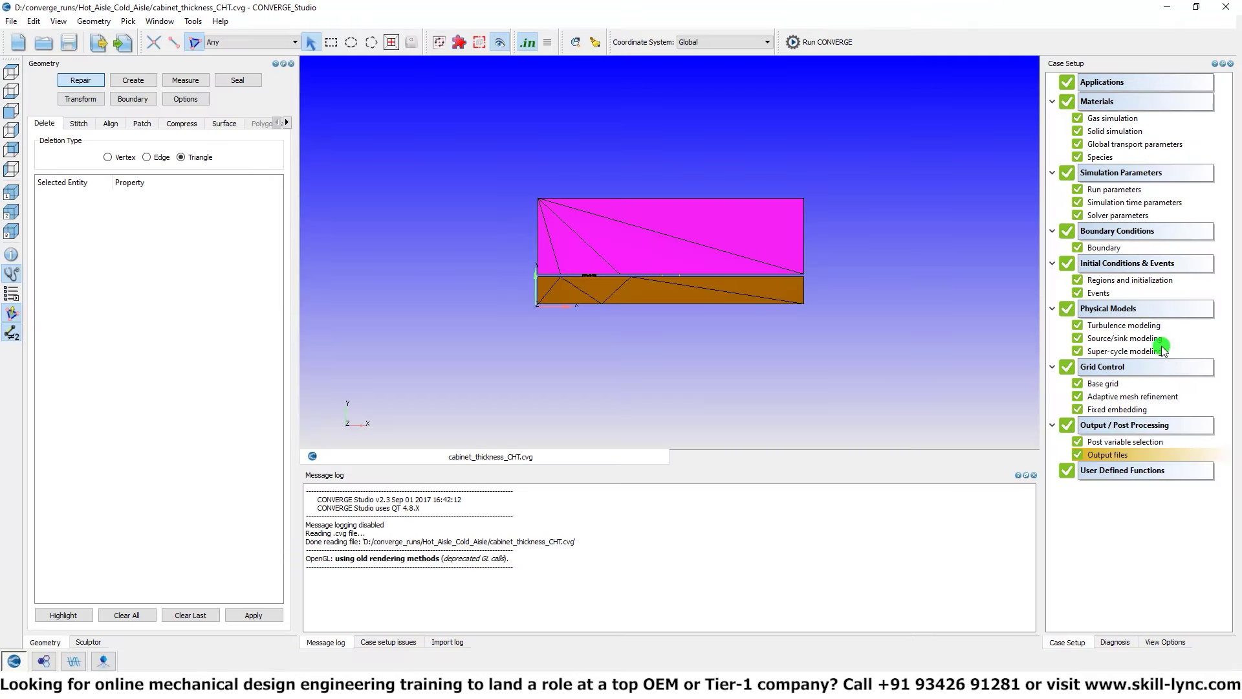
Step: In CONVERGE Studio, check the time interval for writing 3D output data files and switch to the line plotting module
double_click(1132, 455)
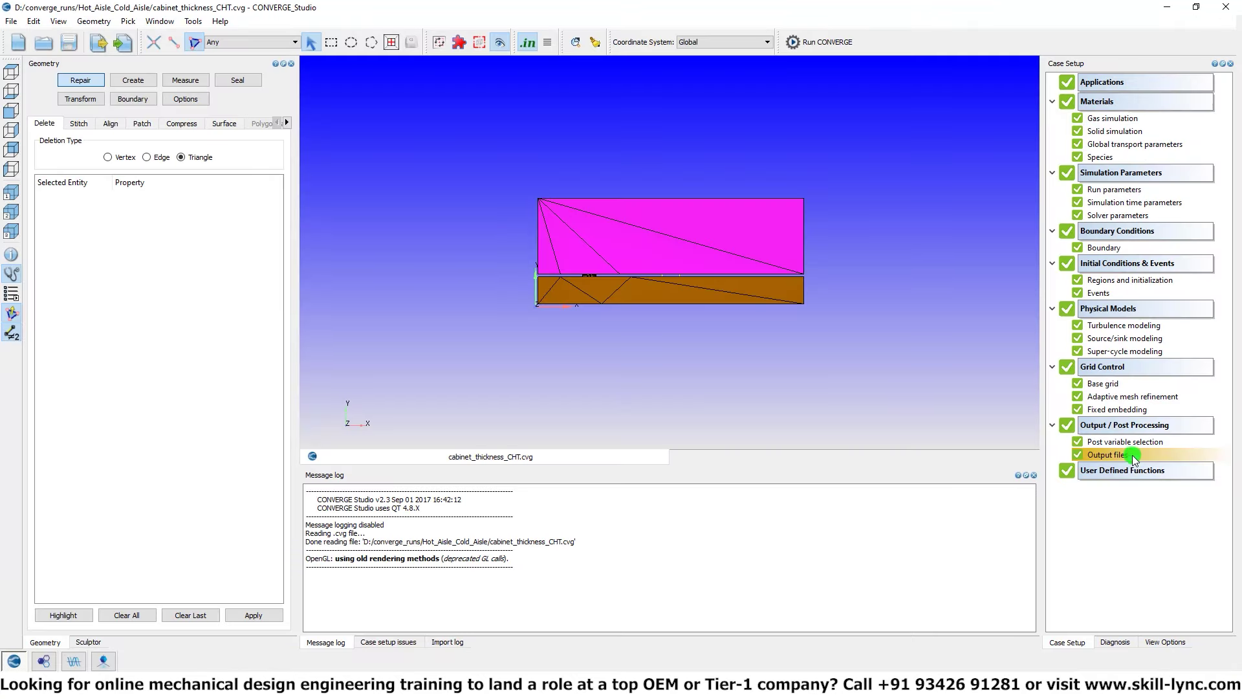
double_click(572, 284)
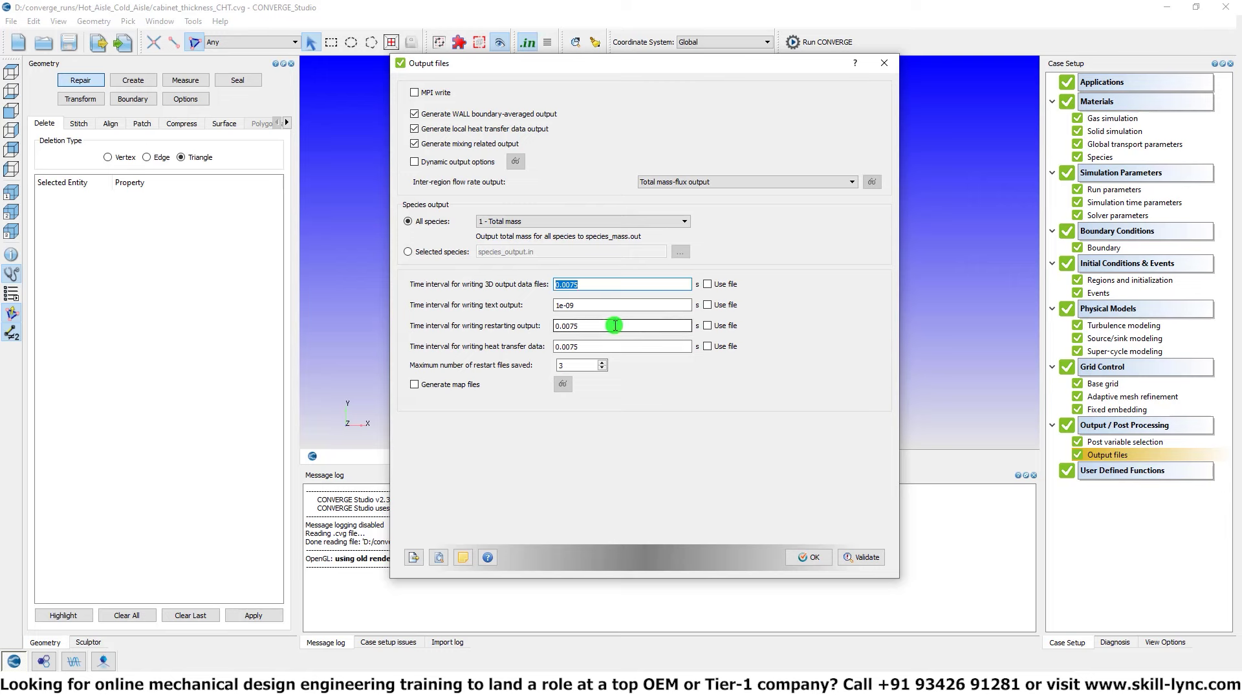
mouse_move(615, 326)
click(74, 661)
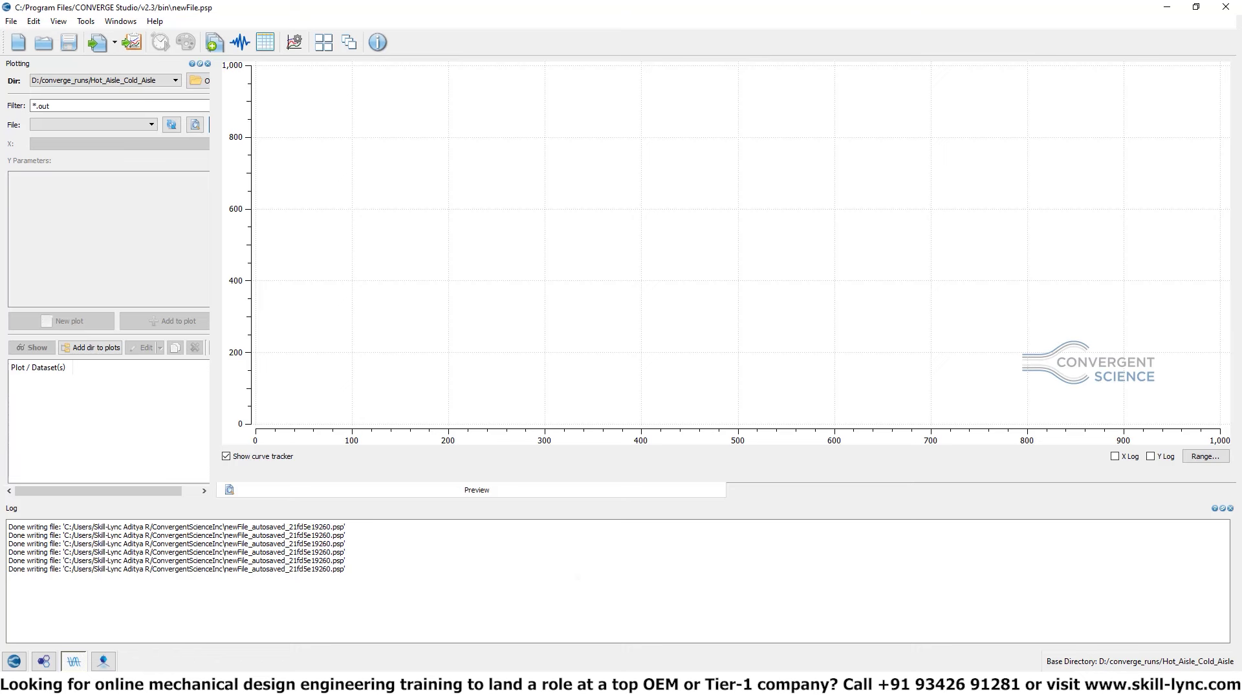
Step: Return to the case setup, check the simulation end time, and close the Simulation time parameters
mouse_move(650, 686)
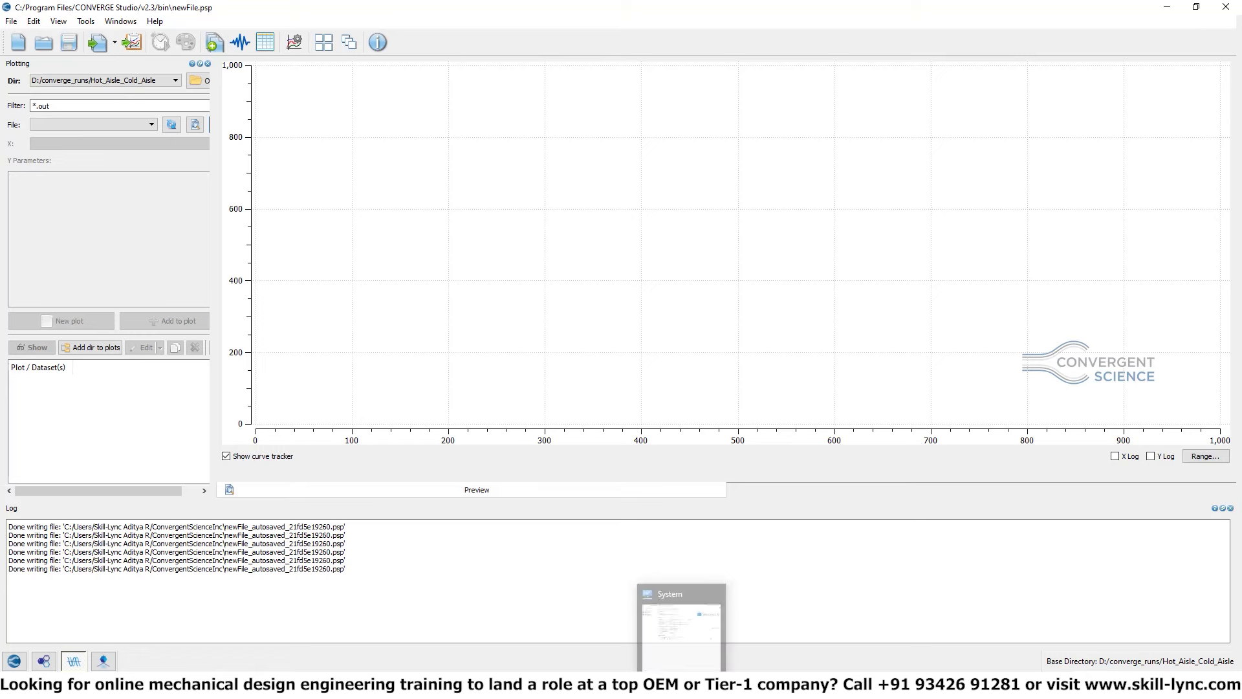
click(586, 685)
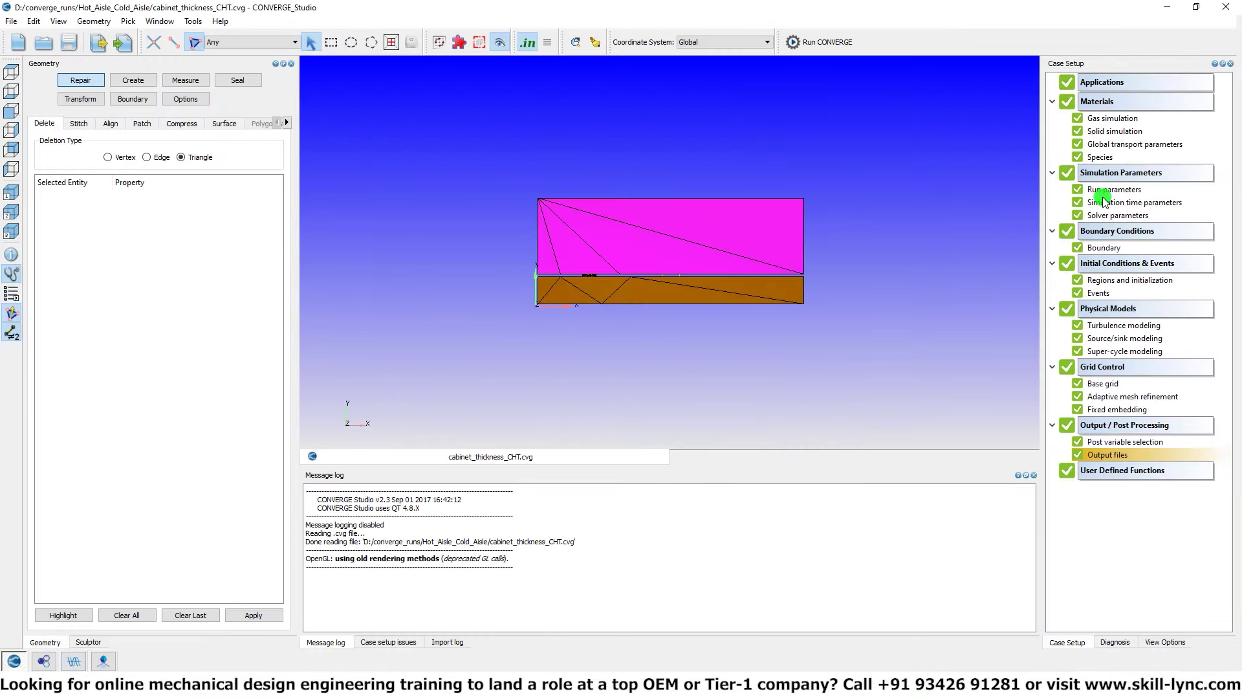
double_click(1107, 202)
double_click(826, 269)
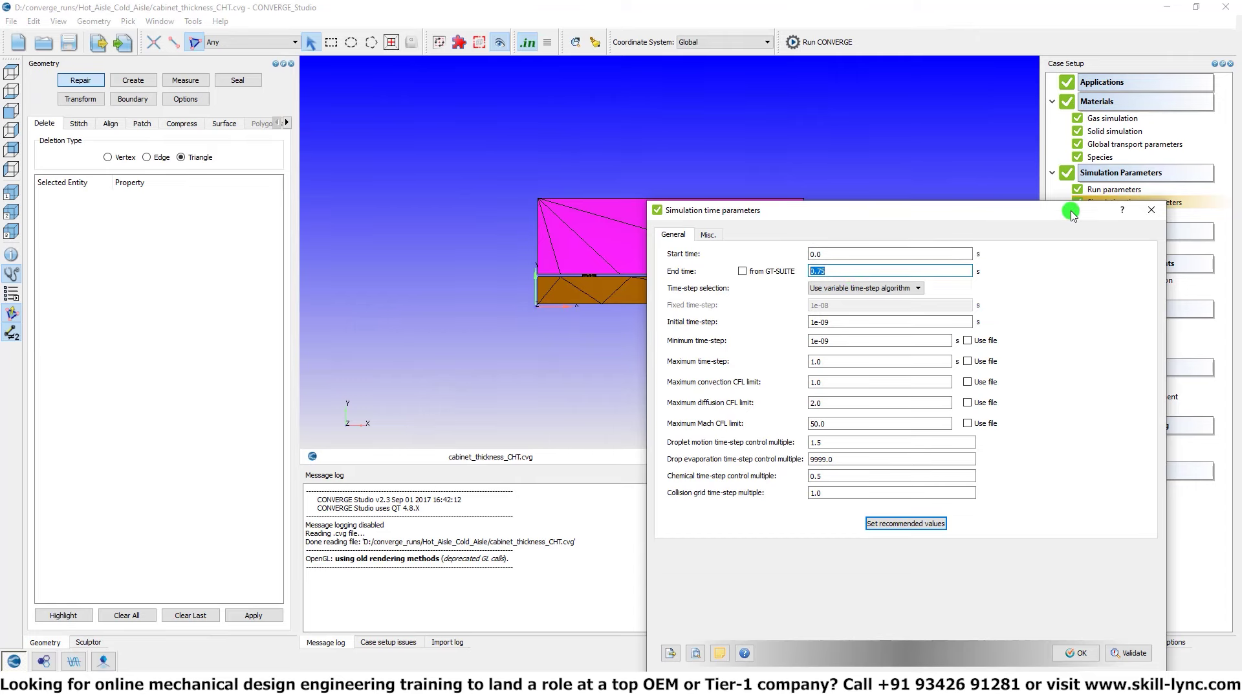
click(1152, 209)
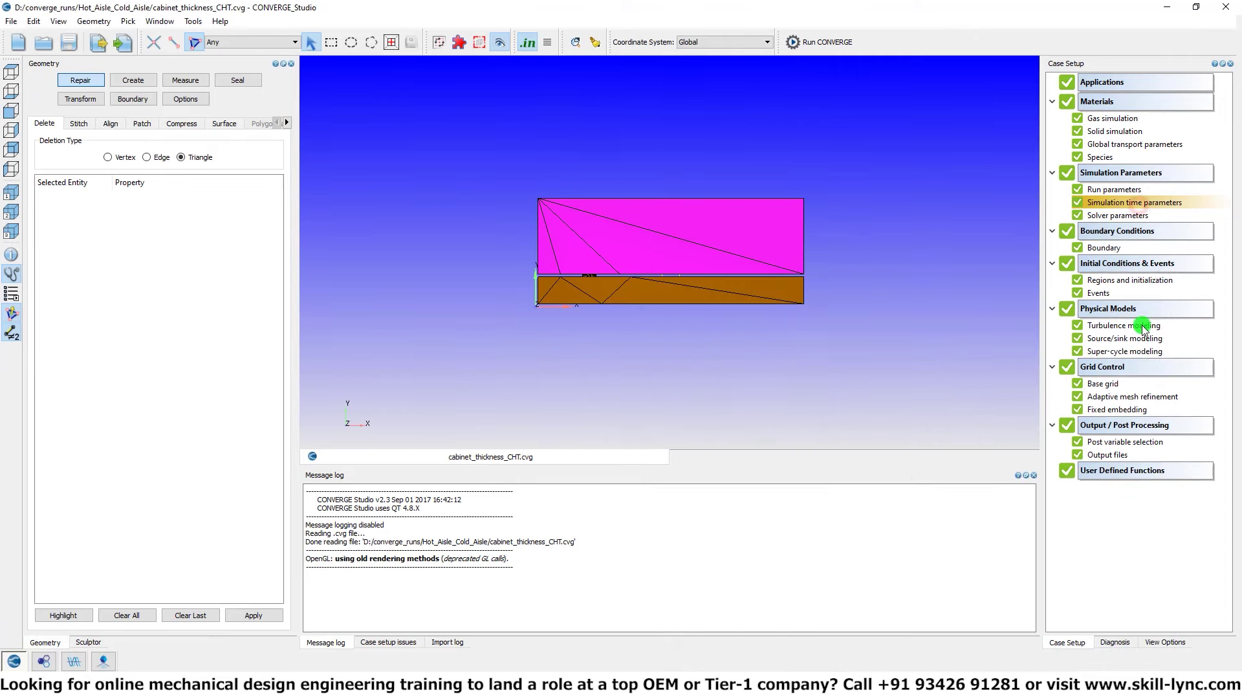
Step: Open the Output files settings and set the time interval for writing text output to 0.25 s
double_click(1112, 453)
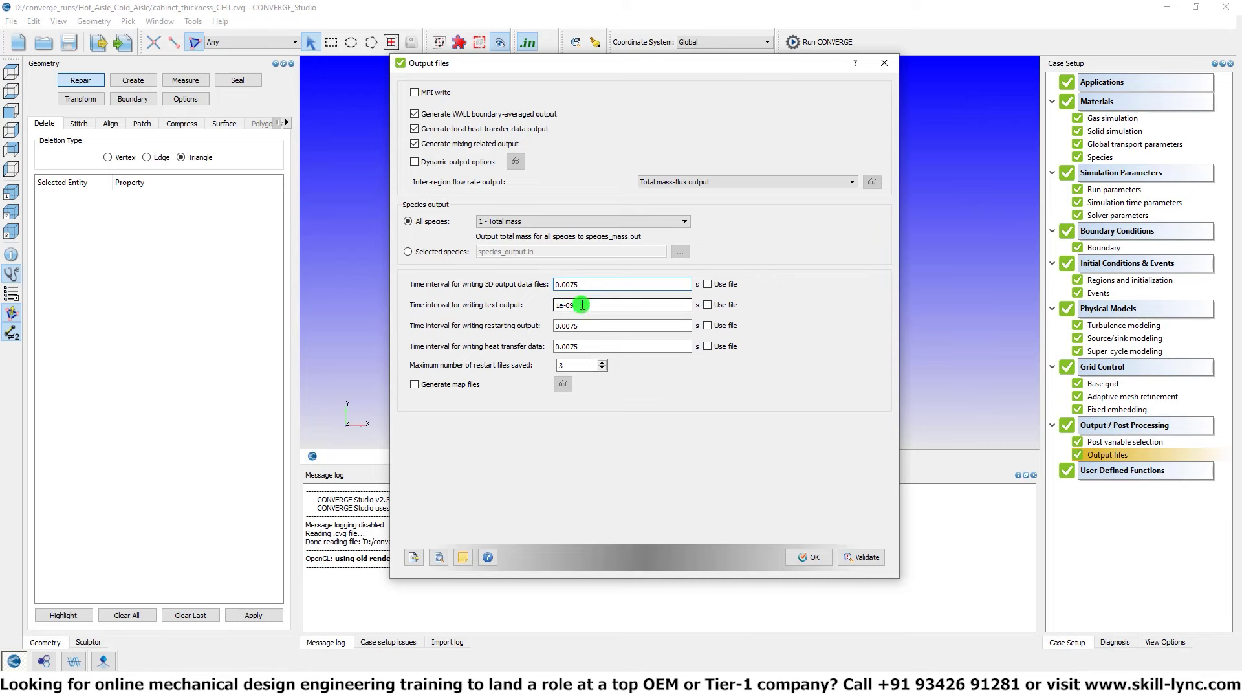
drag(583, 304, 555, 306)
text(0.2)
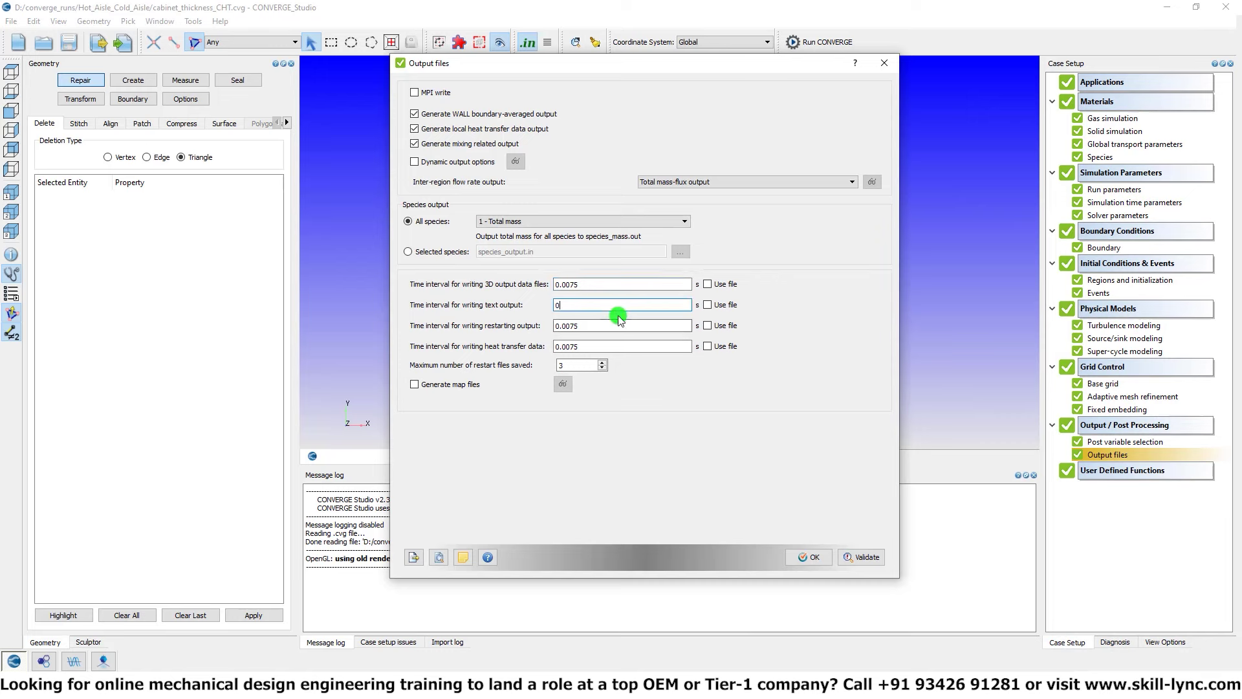
text(5)
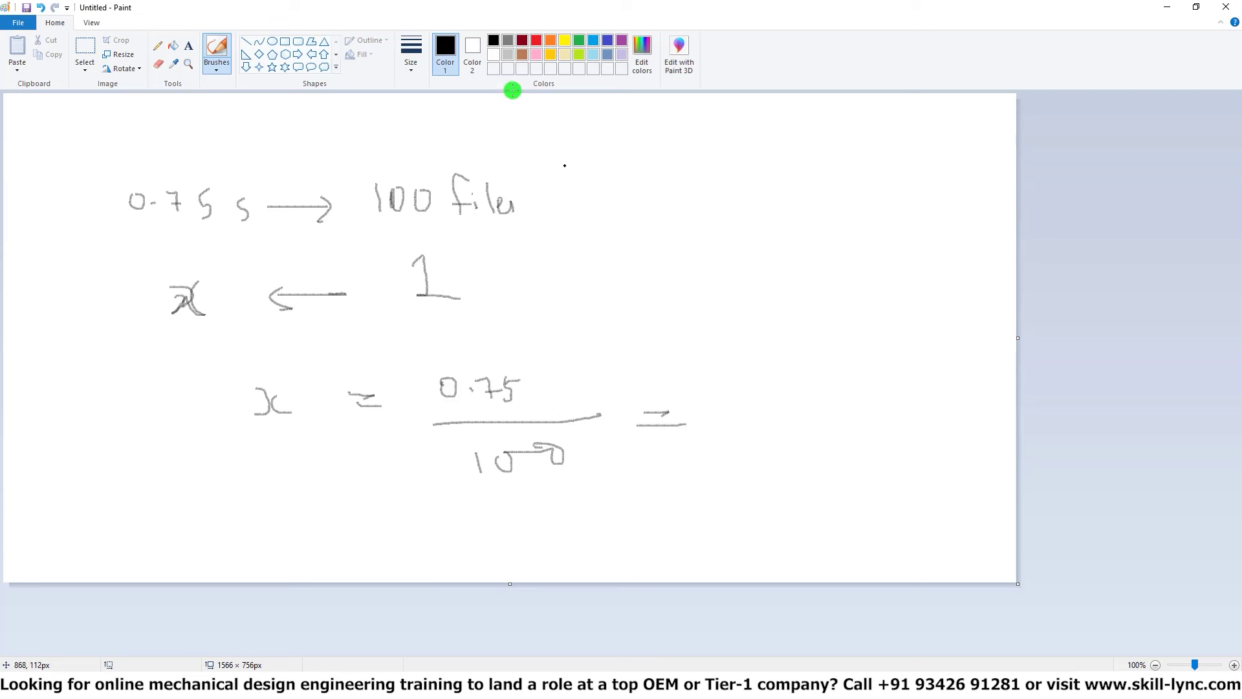
Step: Switch to the Paint sketch and draw dark red graph axes labelled P and t beside the handwritten notes
click(522, 40)
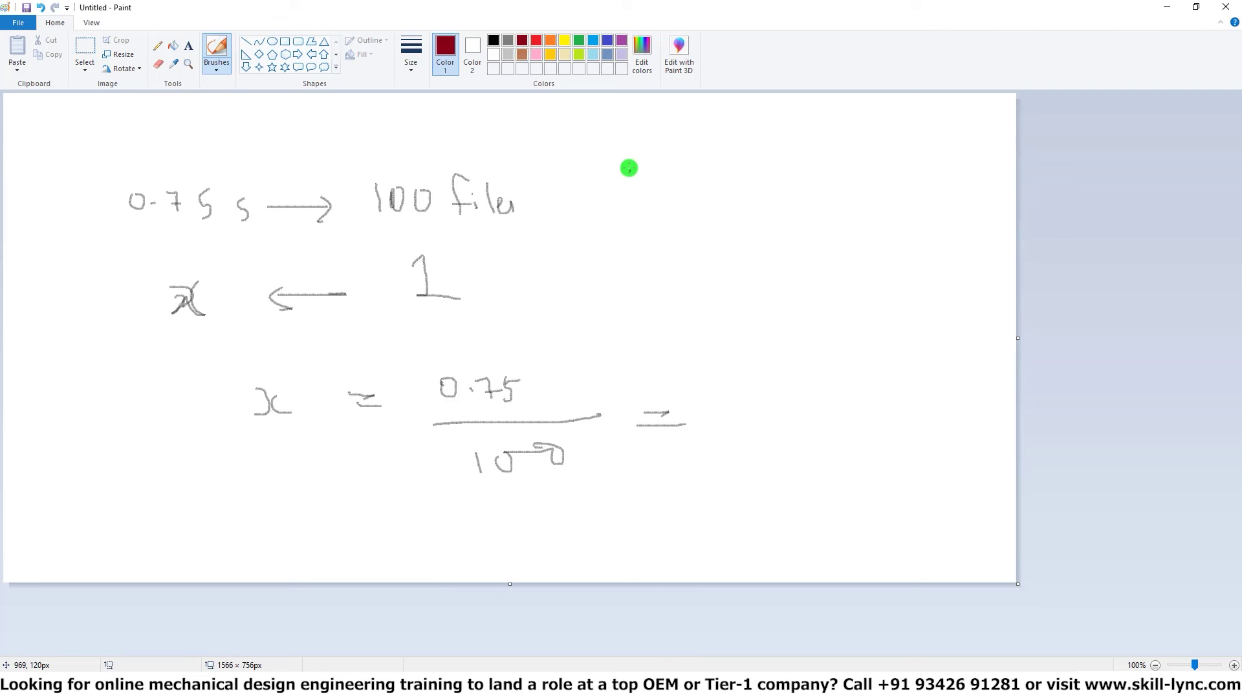
mouse_move(620, 147)
mouse_down()
mouse_move(635, 280)
mouse_move(915, 283)
mouse_move(909, 304)
mouse_up()
mouse_move(615, 139)
mouse_down()
mouse_move(630, 158)
mouse_move(584, 209)
mouse_move(585, 191)
mouse_up()
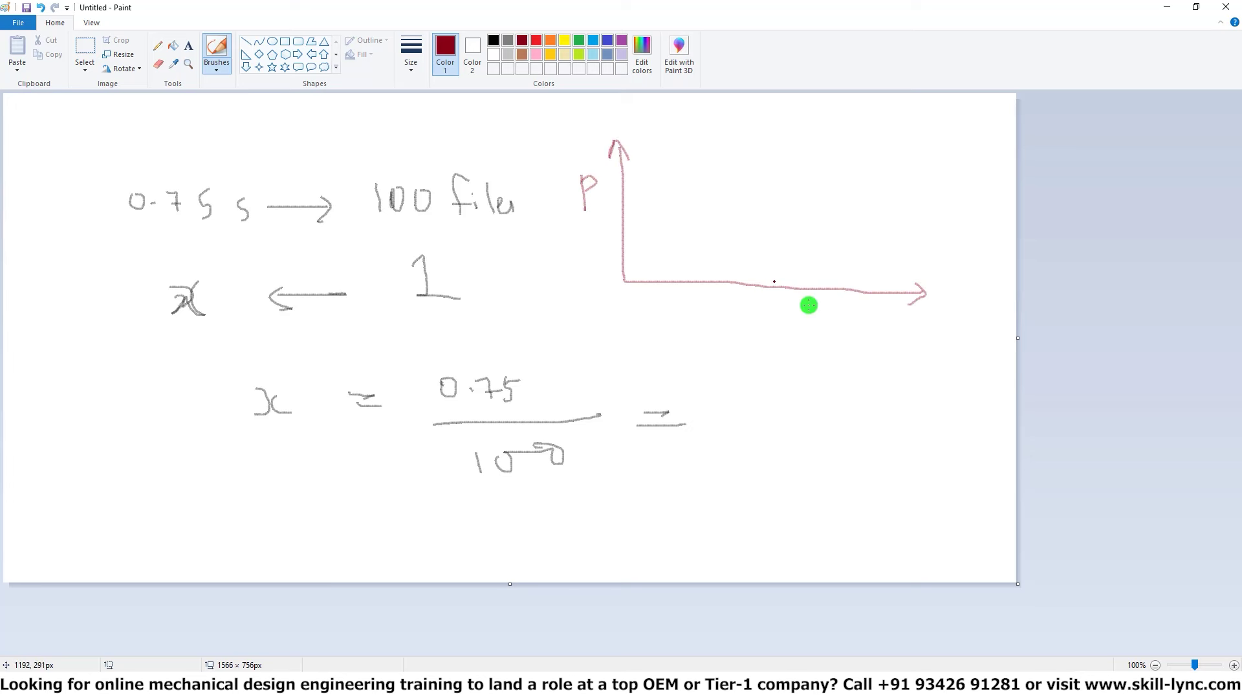
mouse_move(859, 314)
mouse_down()
mouse_move(866, 334)
mouse_move(869, 321)
mouse_up()
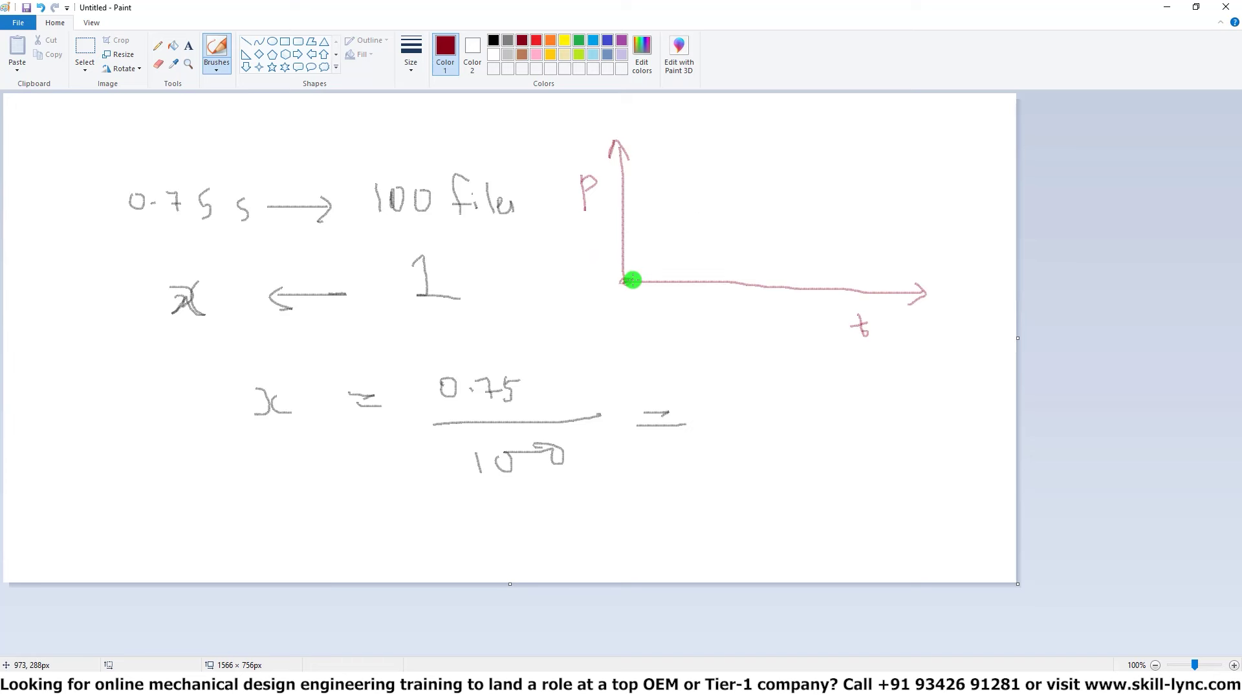
Step: Draw a coarse dark red curve through widely spaced sample points, label 0.25 and 0.5 on the time axis, and add dashed lines and tick marks
mouse_move(625, 279)
mouse_down()
mouse_move(712, 184)
mouse_move(714, 279)
mouse_up()
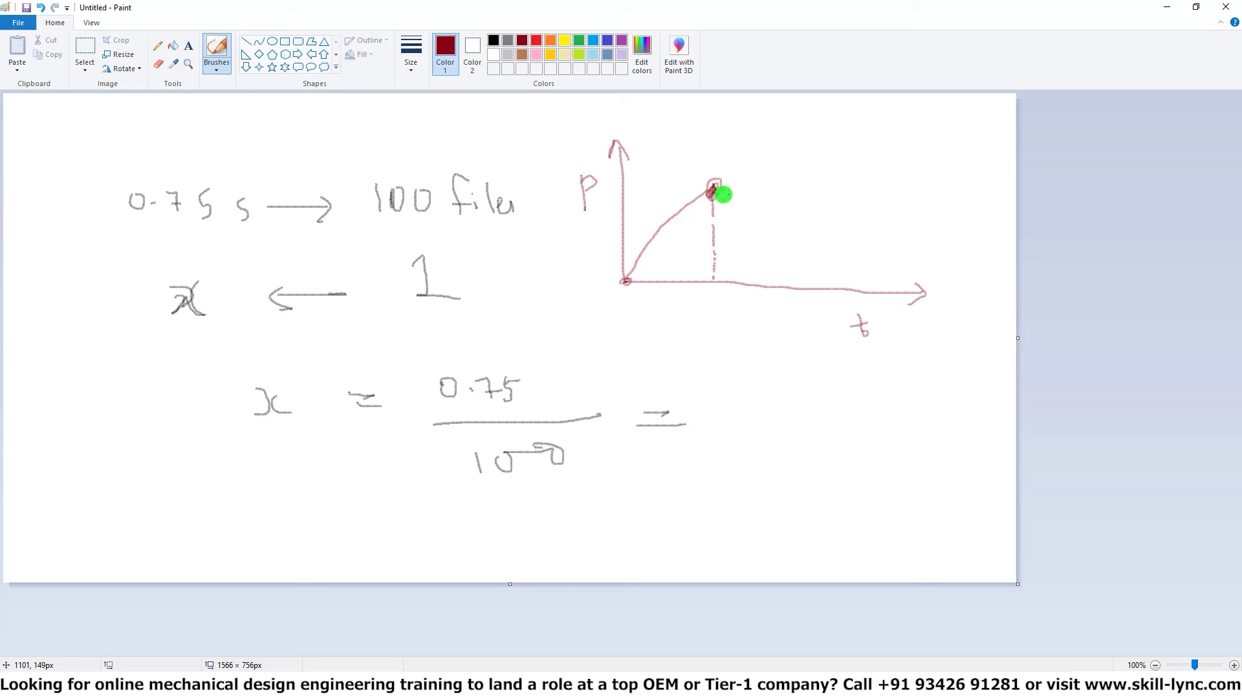
click(713, 296)
drag(733, 290, 751, 307)
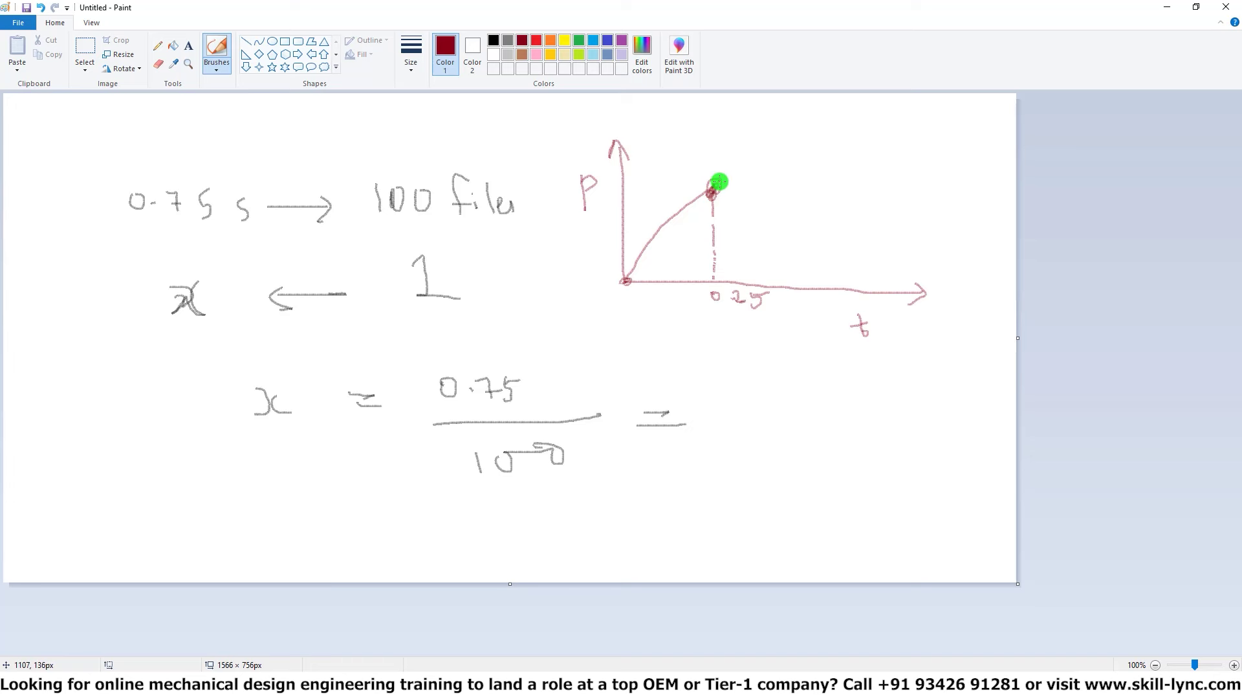
mouse_move(719, 184)
mouse_down()
mouse_move(859, 255)
mouse_move(881, 310)
mouse_move(889, 298)
mouse_up()
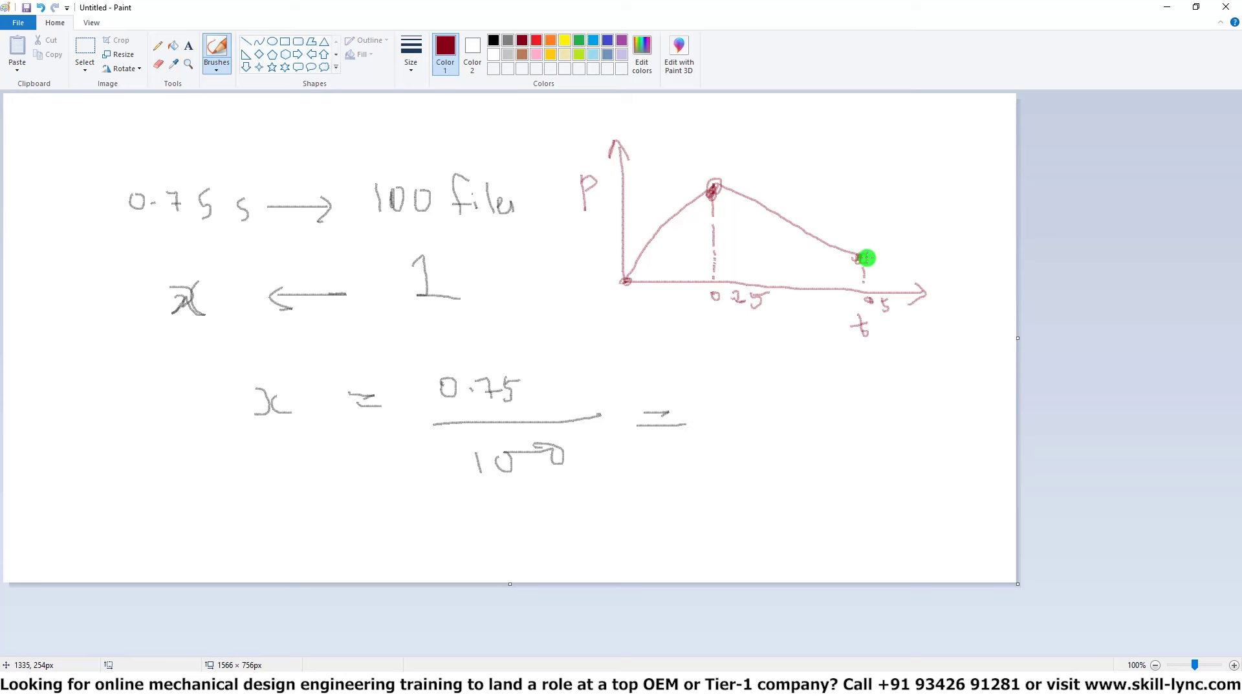
mouse_move(868, 258)
mouse_down()
mouse_move(933, 150)
mouse_move(941, 223)
mouse_up()
drag(941, 245, 942, 279)
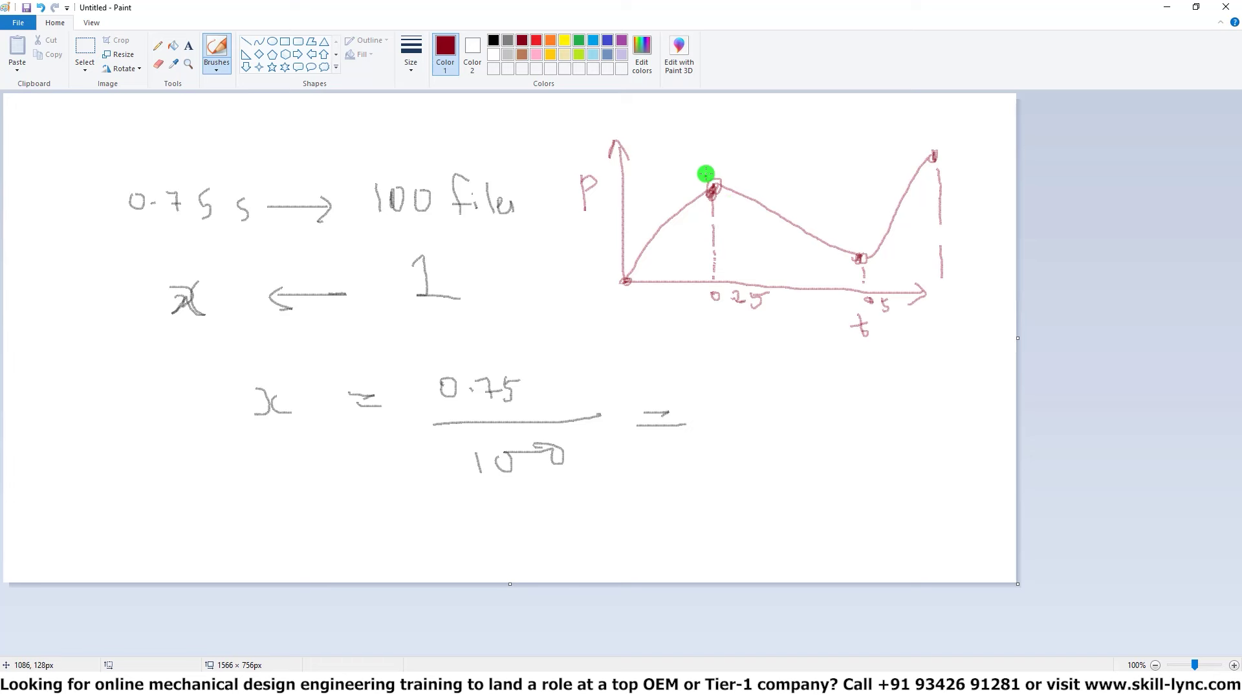
drag(707, 174, 726, 157)
drag(856, 233, 873, 195)
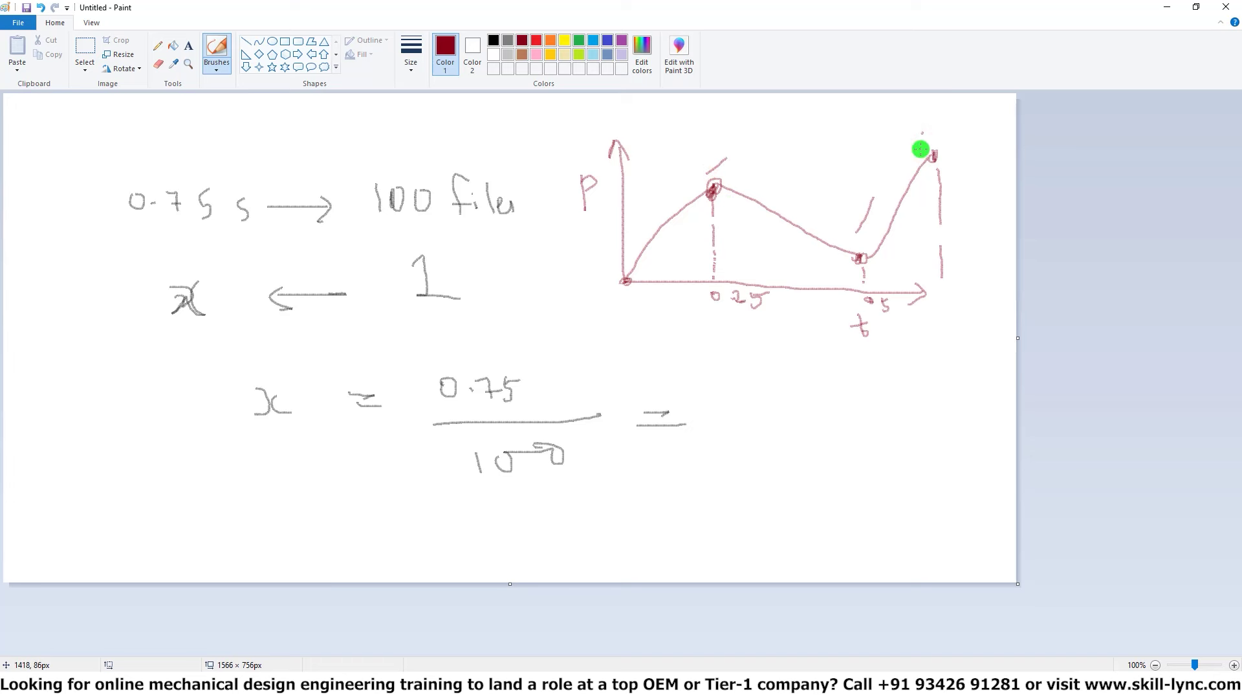
drag(922, 134, 925, 142)
Step: Undo the last stray mark and draw a strongly fluctuating orange curve over the coarse curve on the P–t graph
drag(718, 183, 716, 188)
click(618, 295)
key(ctrl+z)
click(537, 42)
mouse_move(627, 278)
mouse_down()
mouse_move(641, 207)
mouse_move(677, 170)
mouse_move(731, 194)
mouse_move(773, 191)
mouse_move(791, 170)
mouse_move(835, 213)
mouse_move(867, 273)
mouse_move(887, 197)
mouse_move(928, 165)
mouse_move(1005, 240)
mouse_up()
click(714, 319)
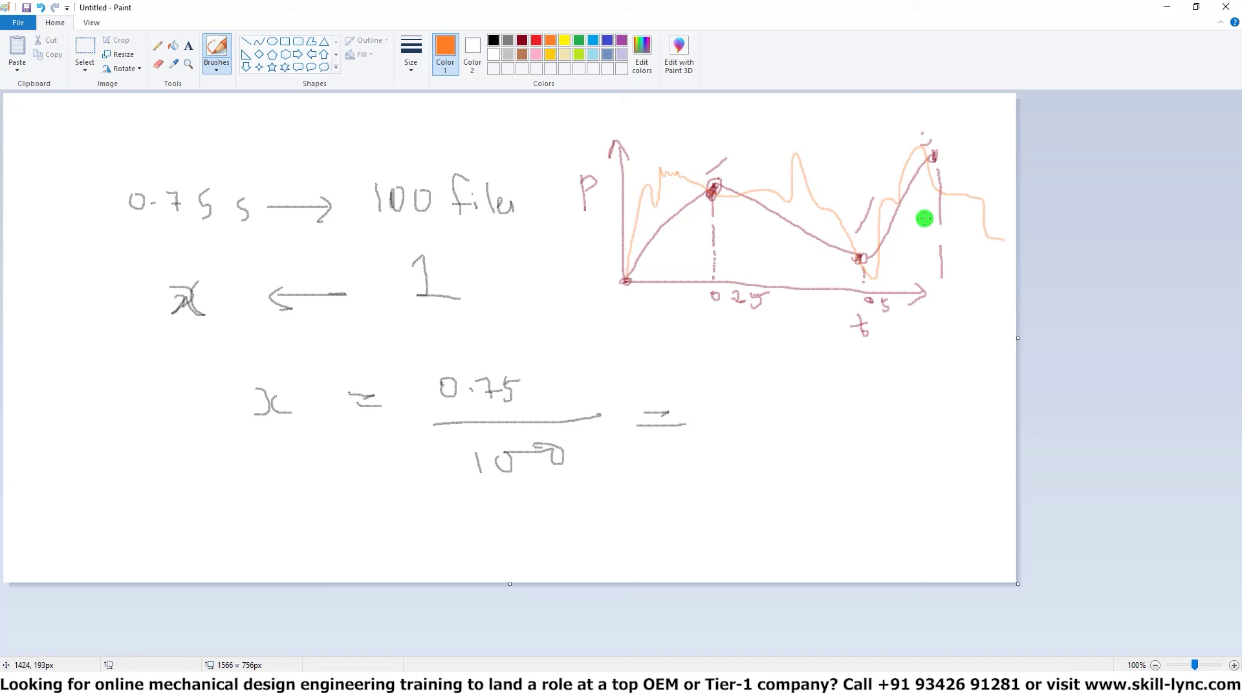
Step: Return to CONVERGE Studio's Output files settings and set the time interval for writing text output to 1e-9 s
mouse_move(650, 688)
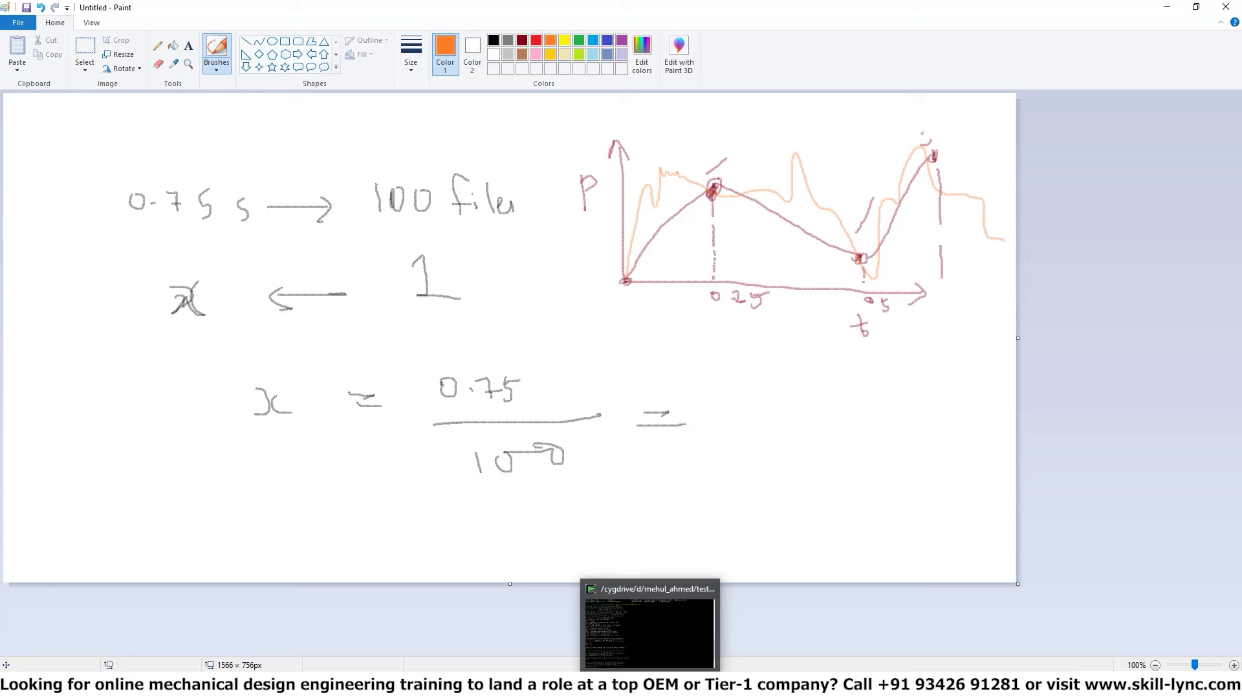
click(317, 686)
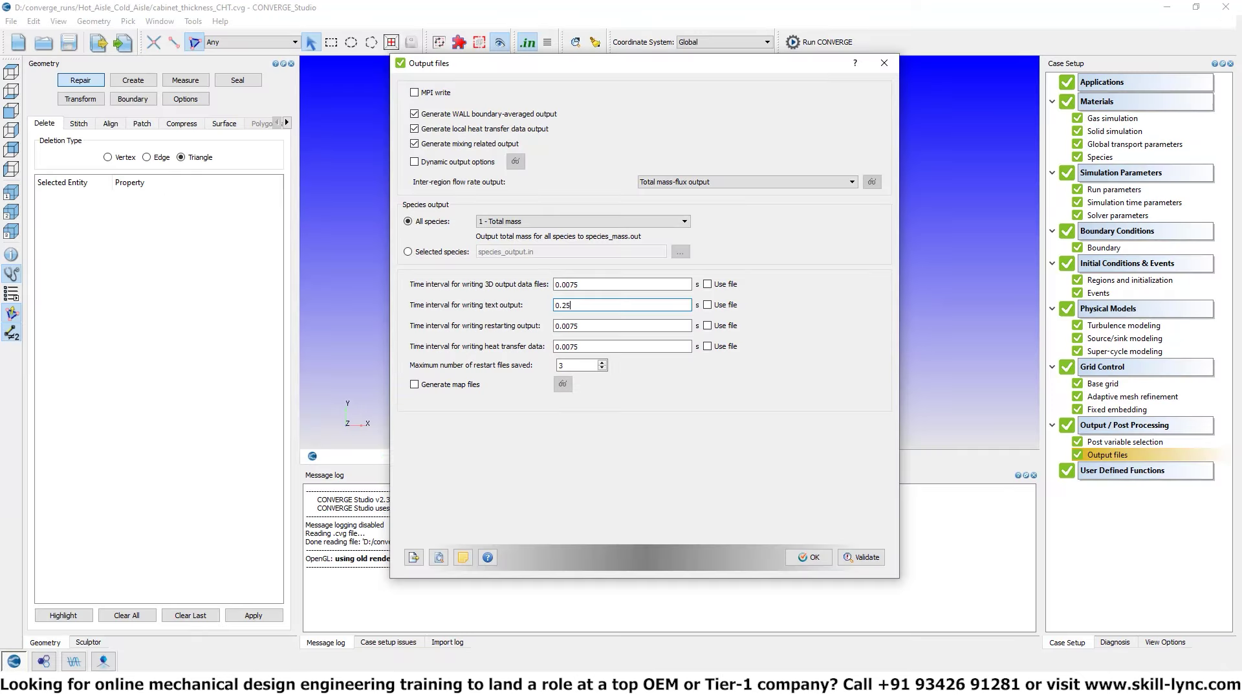
click(576, 307)
drag(576, 307, 503, 307)
text(1e-9)
Step: Check the initial and minimum time-steps, close the Simulation time parameters, and highlight the time interval for writing restarting output
double_click(1126, 204)
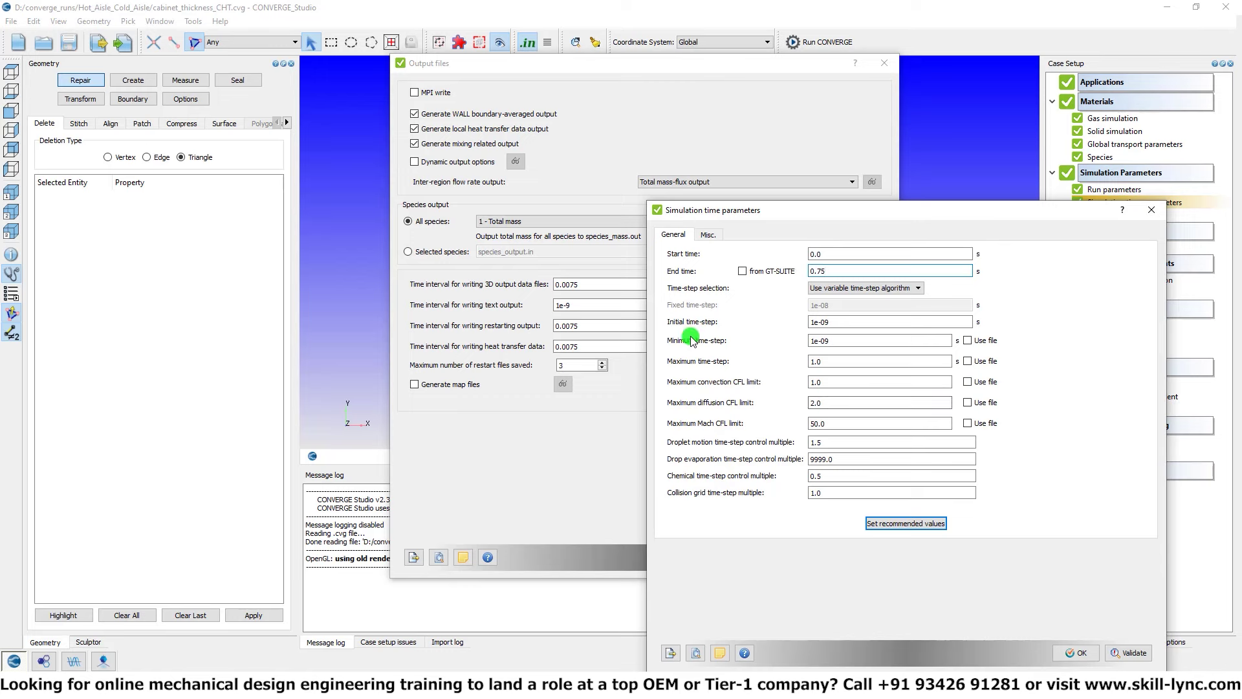
drag(867, 321, 801, 342)
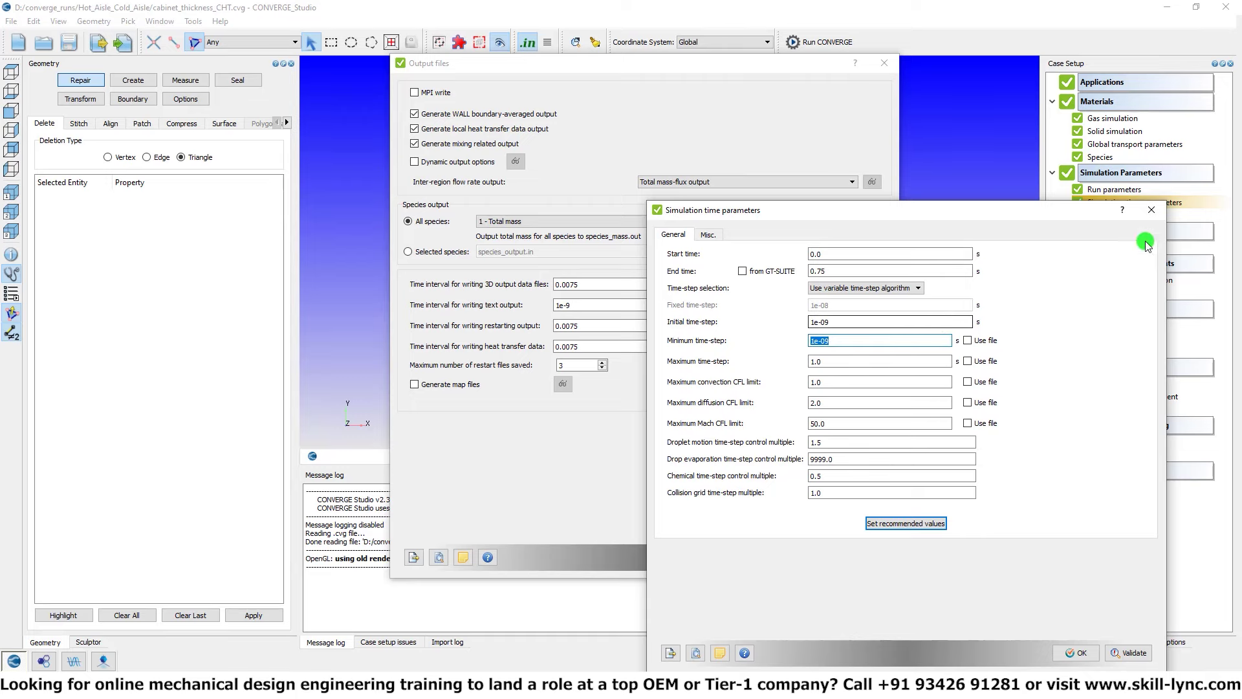
click(1152, 210)
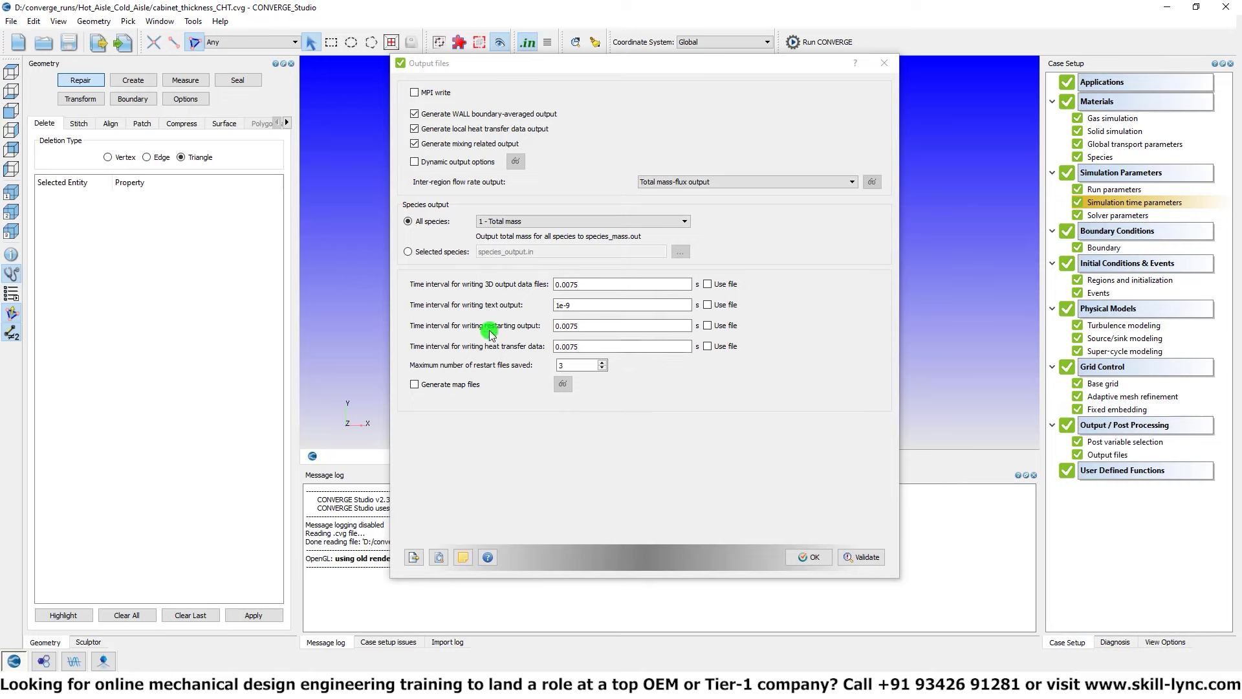
drag(584, 325, 550, 327)
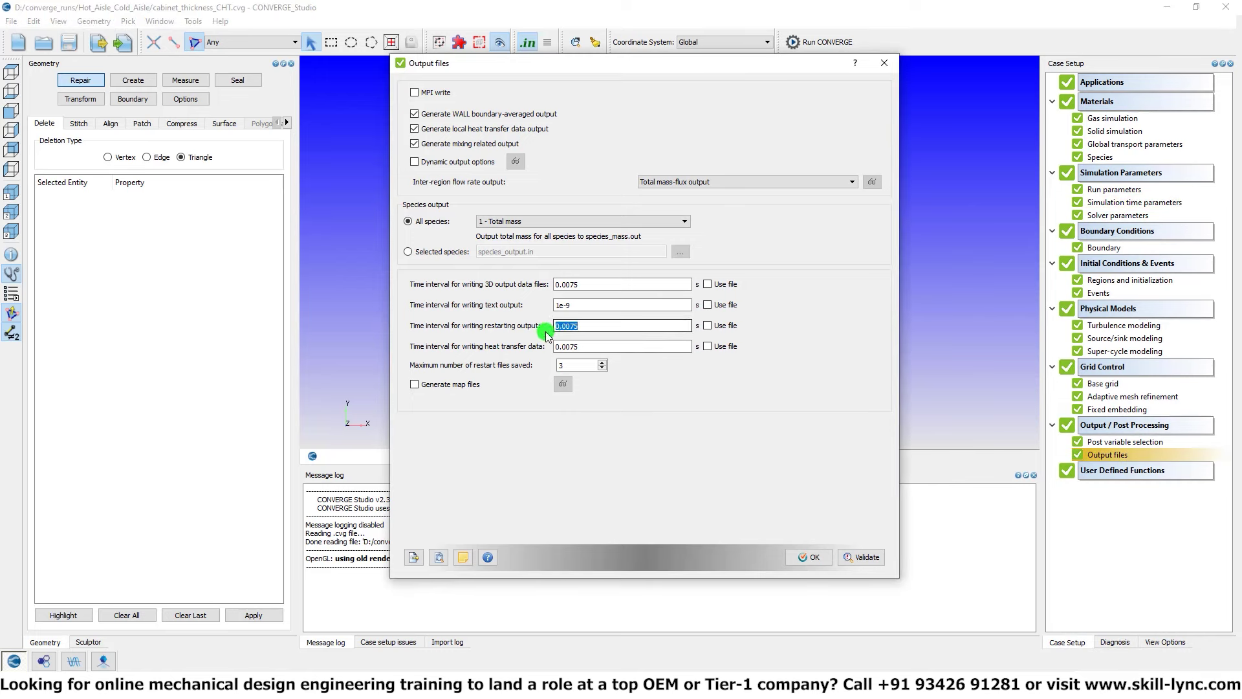